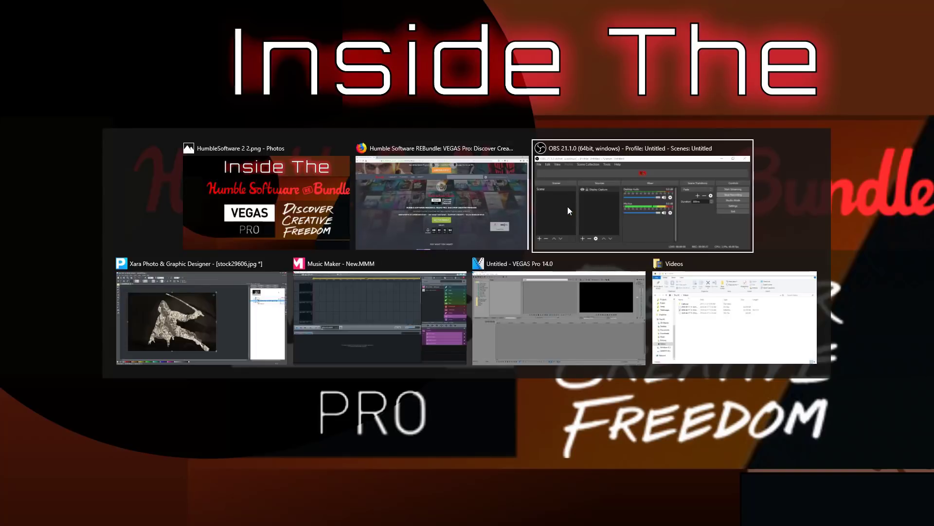
pyautogui.hotkey('alt', 'Tab')
pyautogui.hotkey('alt', 'Tab')
pyautogui.hotkey('alt', 'Tab')
pyautogui.hotkey('alt', 'Tab')
pyautogui.hotkey('alt', 'Tab')
pyautogui.hotkey('alt', 'Tab')
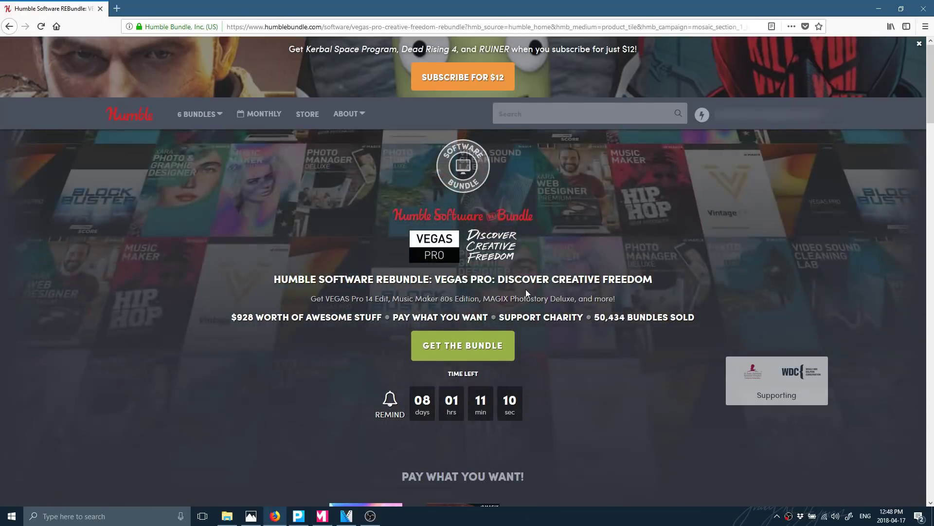
# Step: Scroll the Humble Bundle page down to the $1 pay-what-you-want items and the above-$19-average tier
pyautogui.scroll(-2, 526, 289)
pyautogui.scroll(-1, 525, 289)
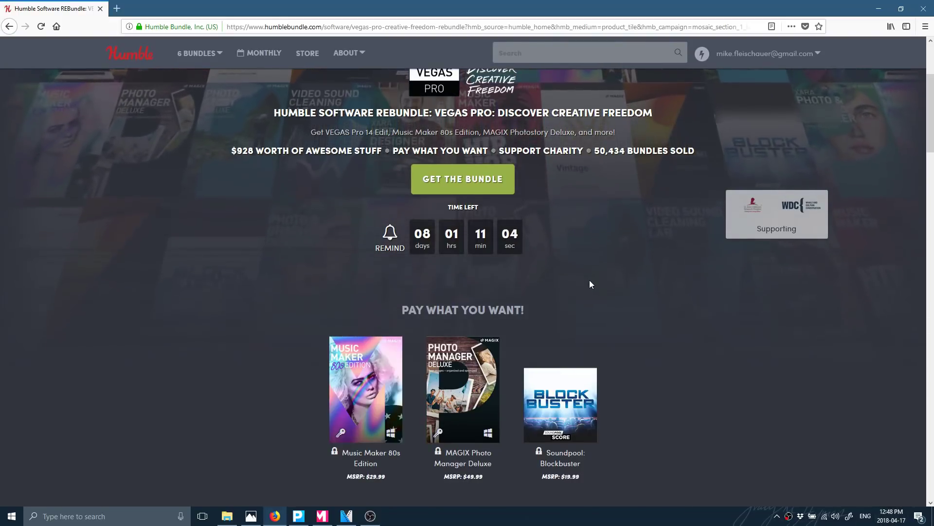
pyautogui.scroll(-2, 684, 329)
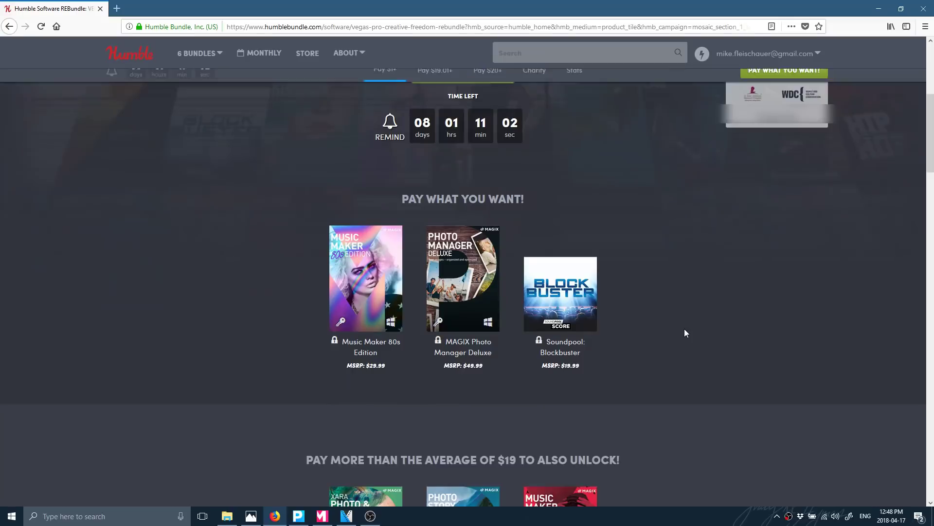
pyautogui.scroll(1, 685, 329)
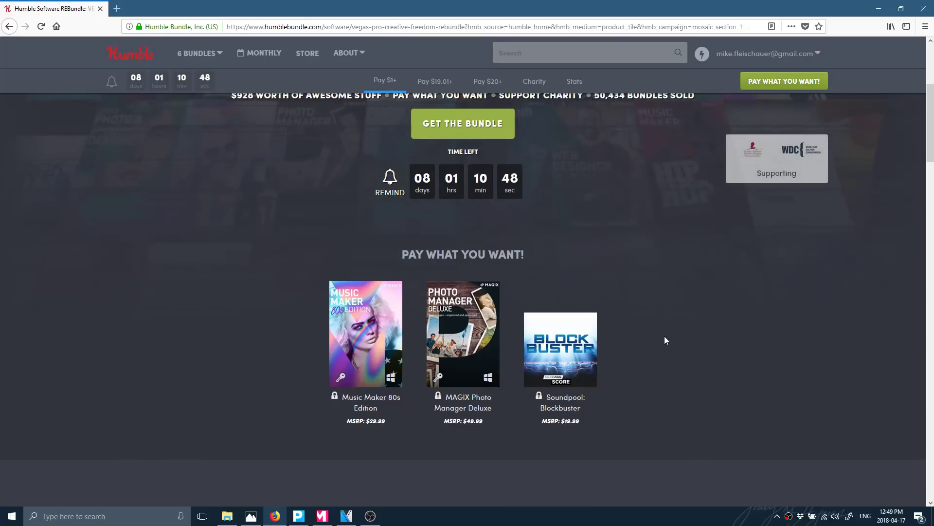
pyautogui.scroll(-2, 664, 336)
pyautogui.scroll(-2, 359, 294)
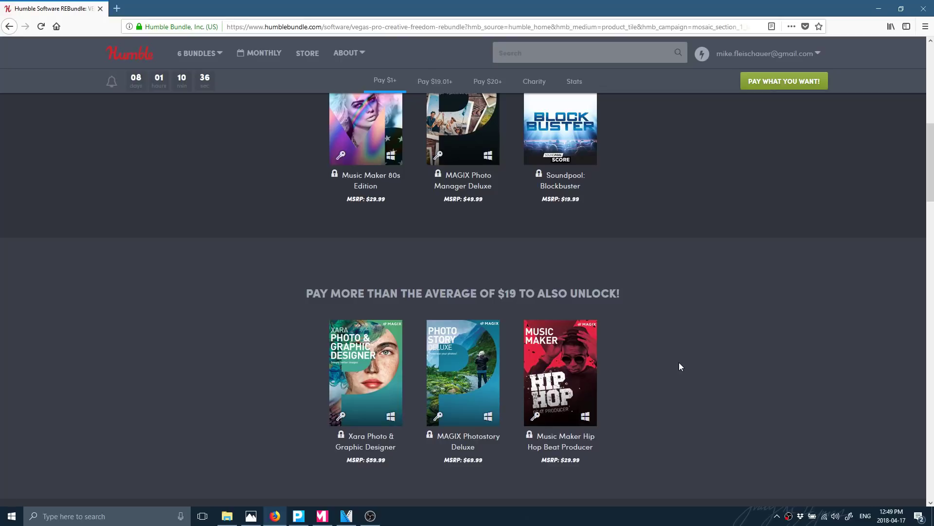
# Step: Scroll further down to the $20 tier listing VEGAS Pro 14 Edit and Web Designer Premium
pyautogui.scroll(-5, 679, 367)
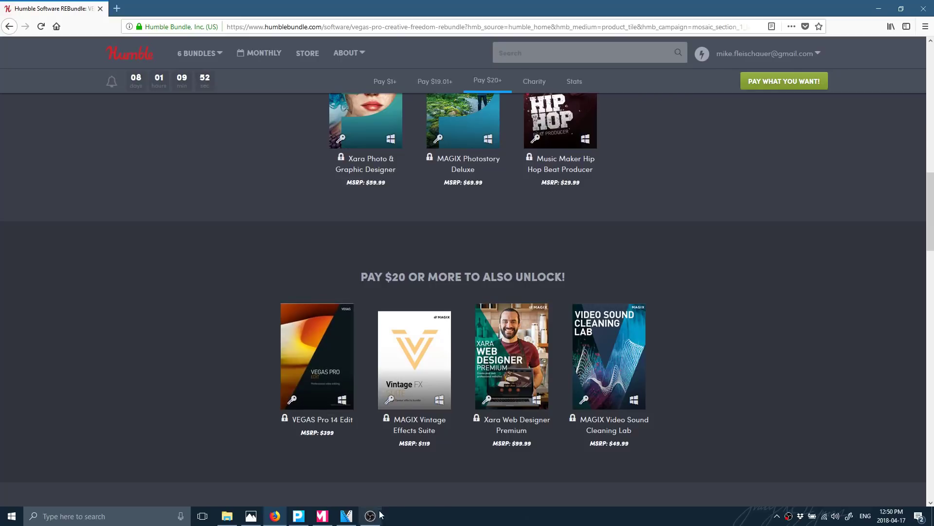
# Step: Switch to VEGAS Pro 14.0 and its empty untitled 1920x1080 project
pyautogui.click(347, 517)
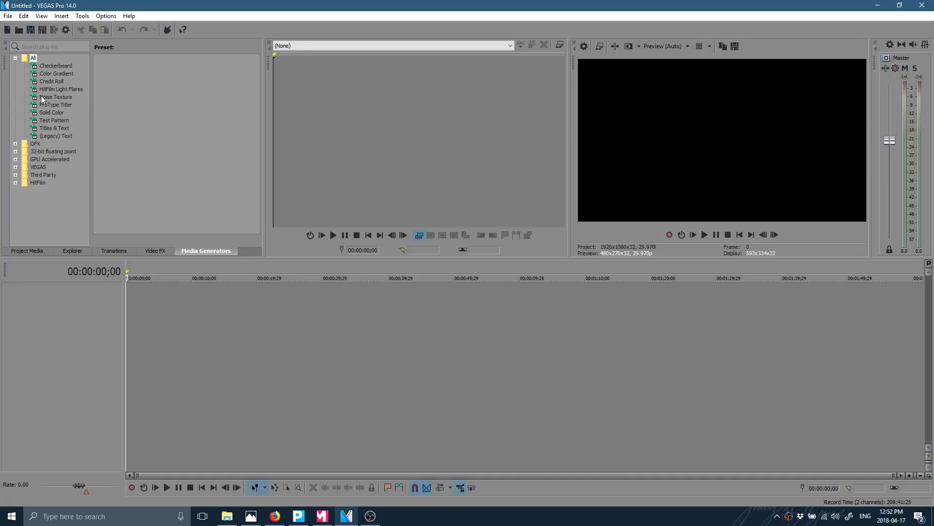
pyautogui.click(27, 250)
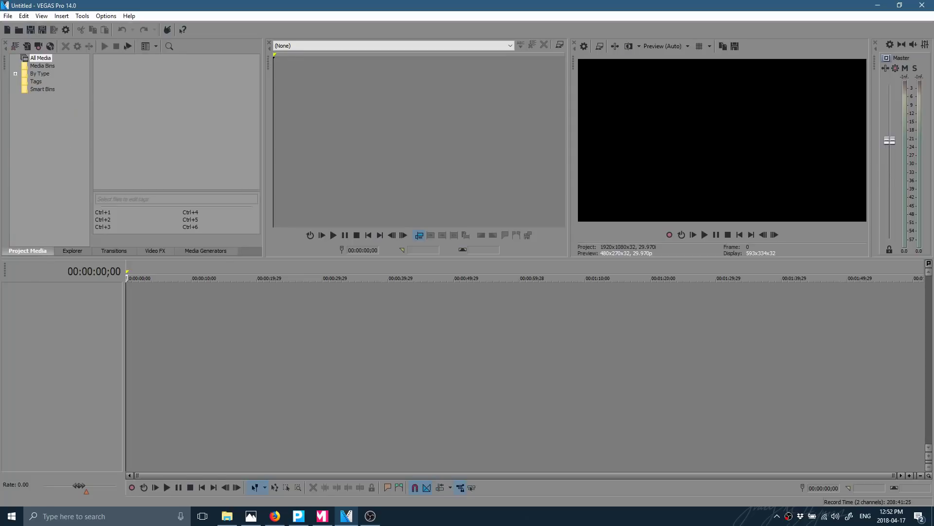
pyautogui.click(8, 15)
pyautogui.moveTo(33, 116)
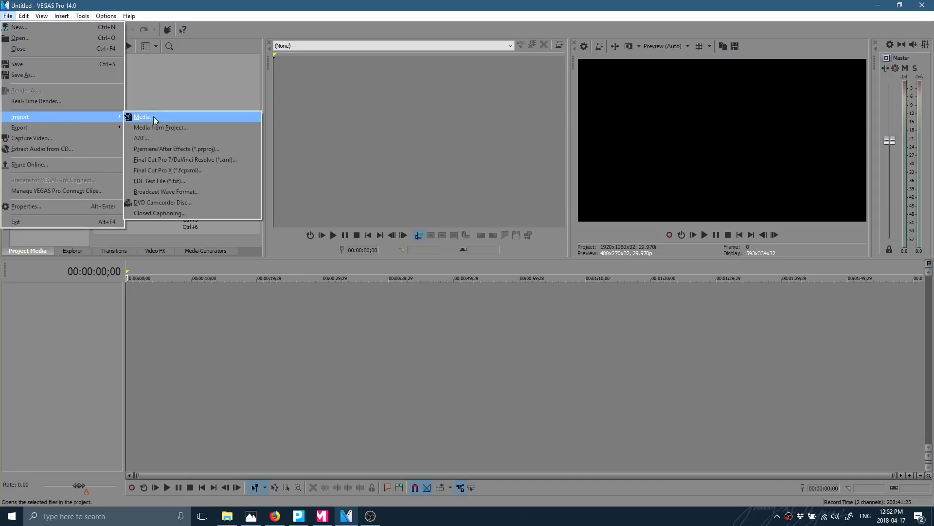
pyautogui.click(153, 117)
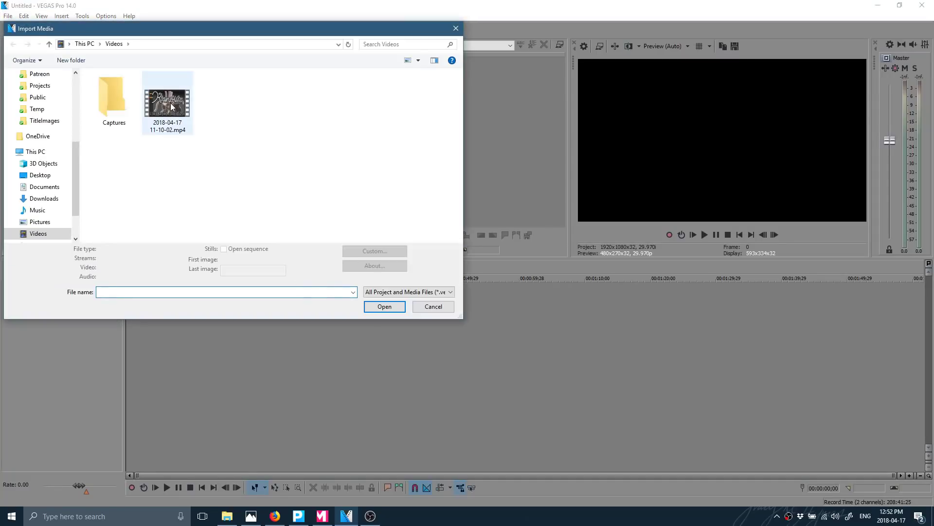
pyautogui.doubleClick(172, 106)
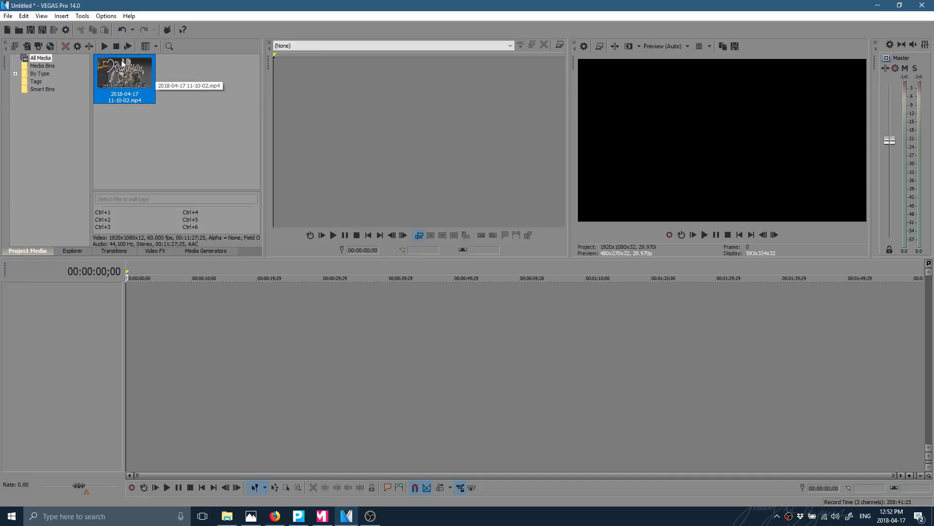
pyautogui.moveTo(126, 73); pyautogui.dragTo(127, 331)
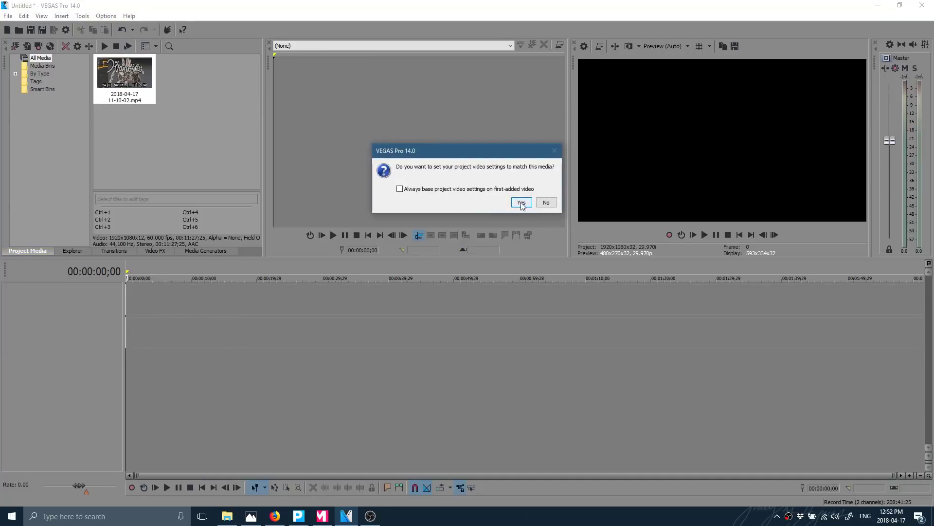
pyautogui.click(521, 202)
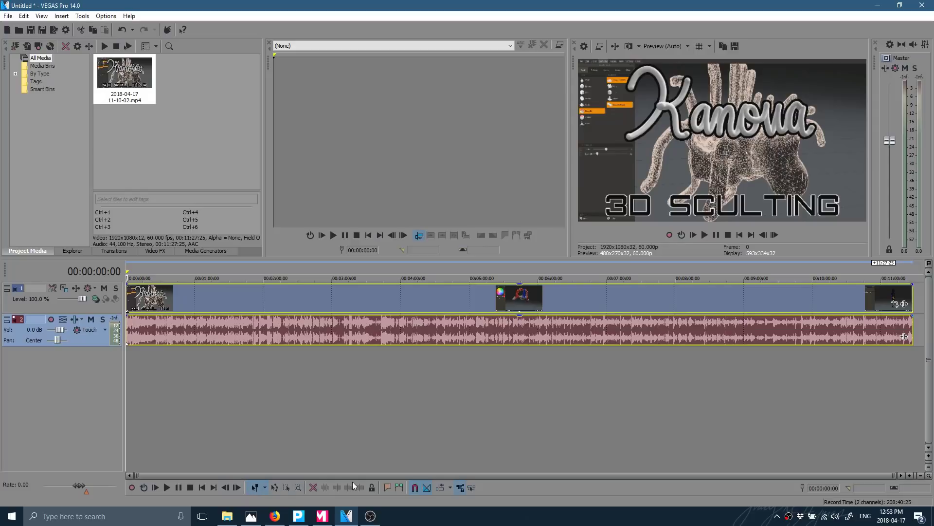
# Step: Split the clip at 00:01:43:21 and 00:07:05:16 and delete the middle section
pyautogui.click(243, 324)
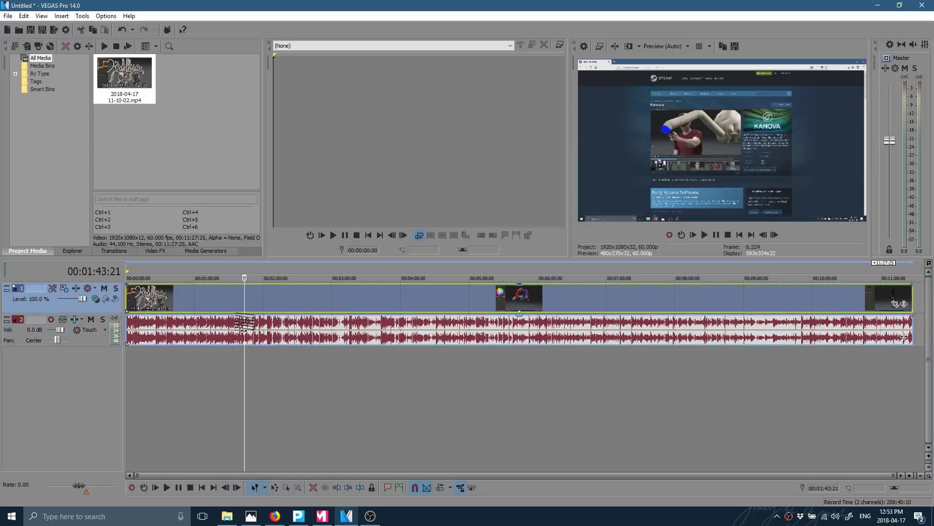
pyautogui.click(360, 488)
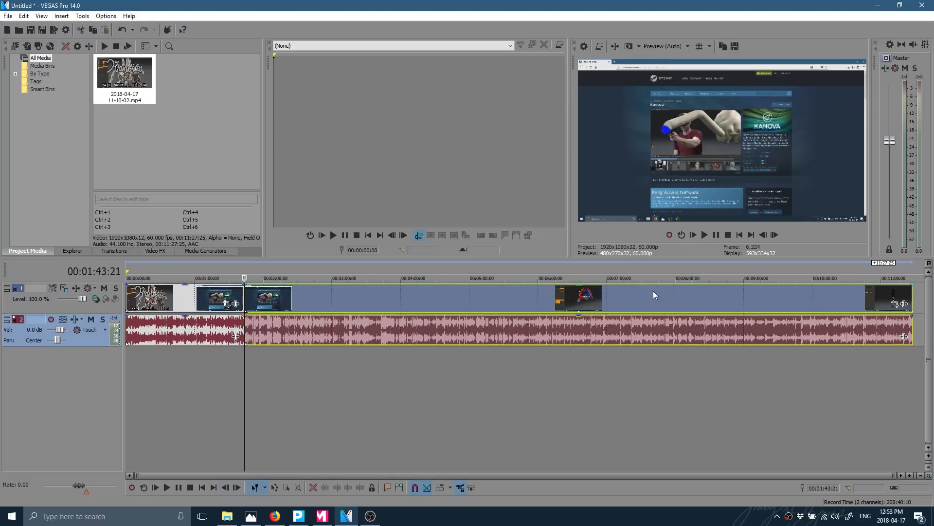
pyautogui.click(612, 292)
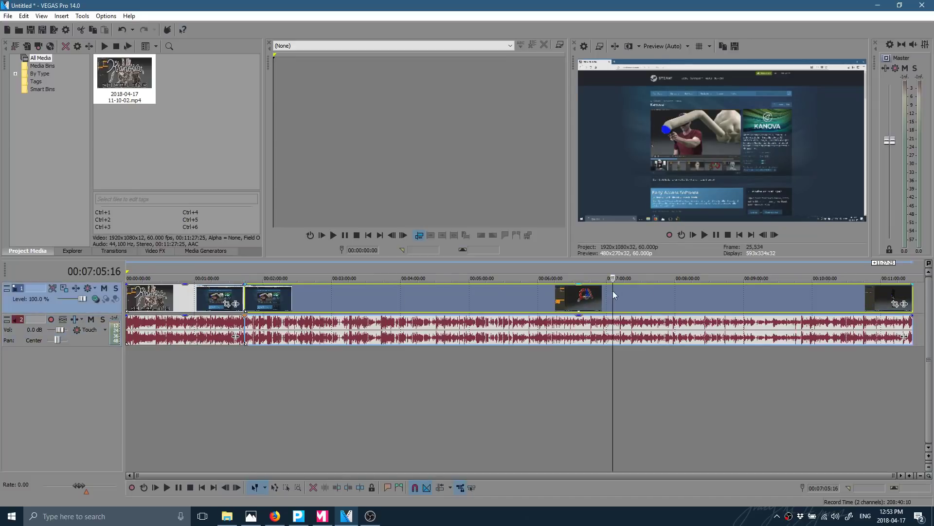
pyautogui.click(360, 488)
pyautogui.click(465, 321)
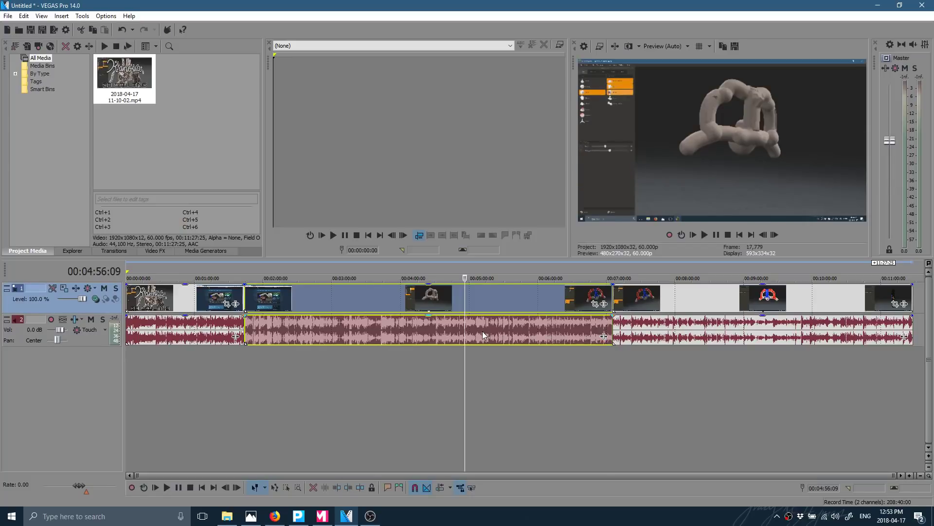
pyautogui.press('Delete')
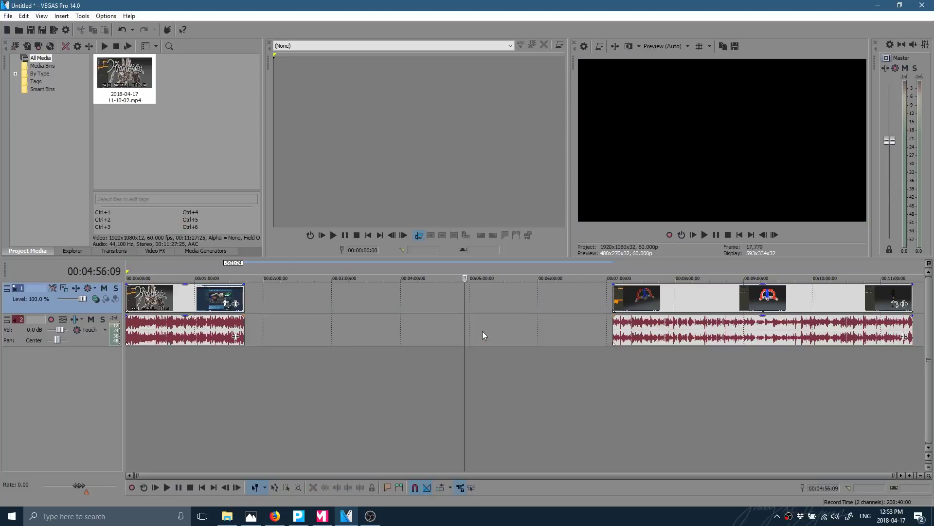
# Step: Slide the later part left to overlap the first, creating a crossfade with a changed fade type
pyautogui.click(721, 314)
pyautogui.moveTo(715, 325); pyautogui.dragTo(314, 311)
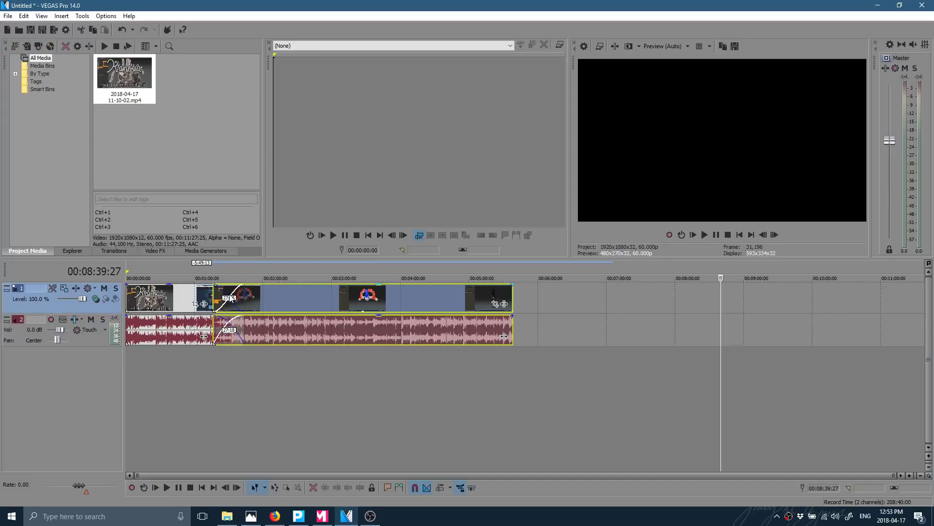
pyautogui.rightClick(230, 298)
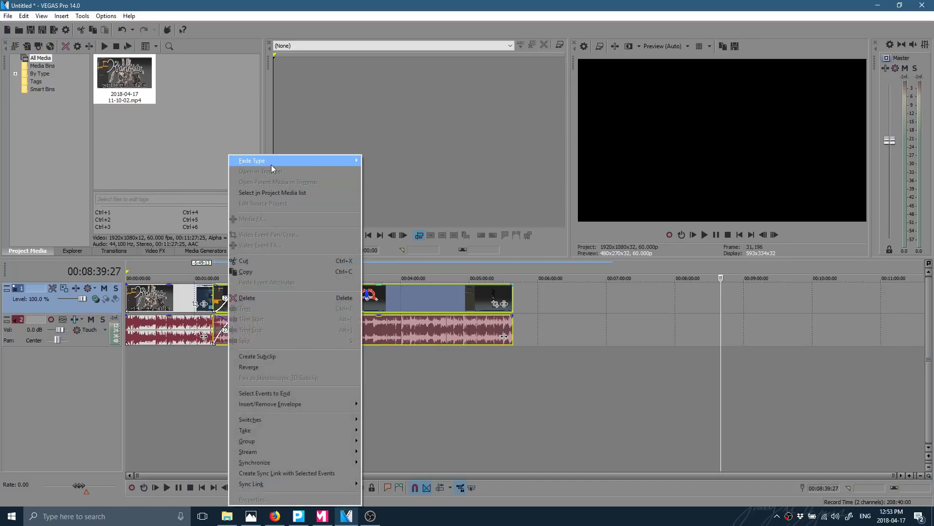
pyautogui.moveTo(270, 164)
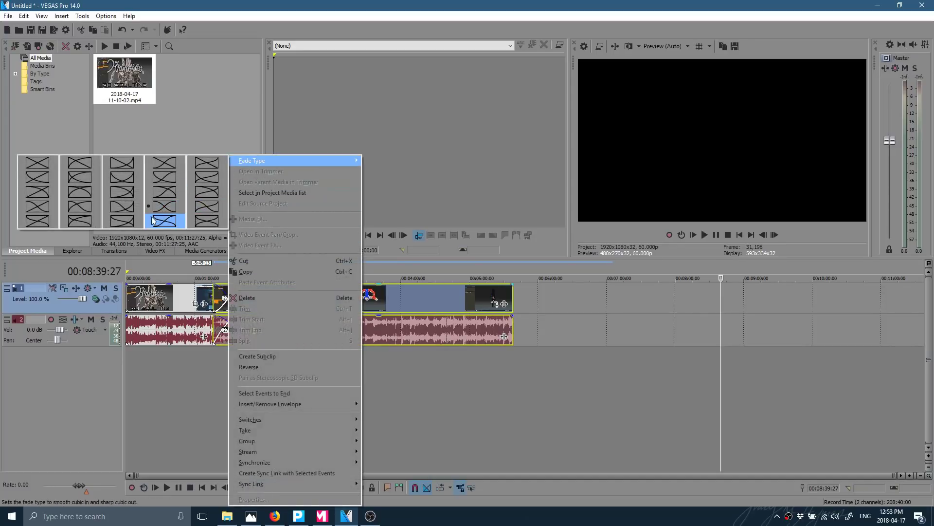
pyautogui.click(536, 431)
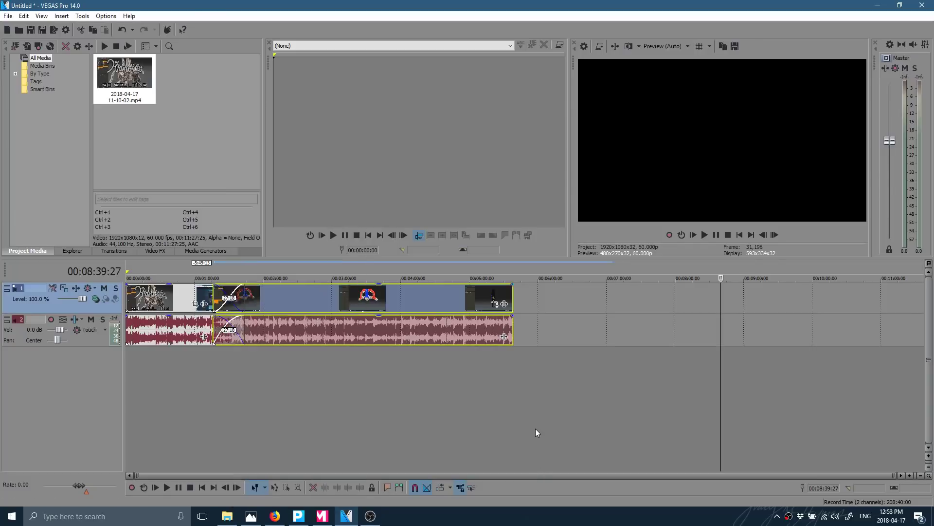
pyautogui.click(536, 431)
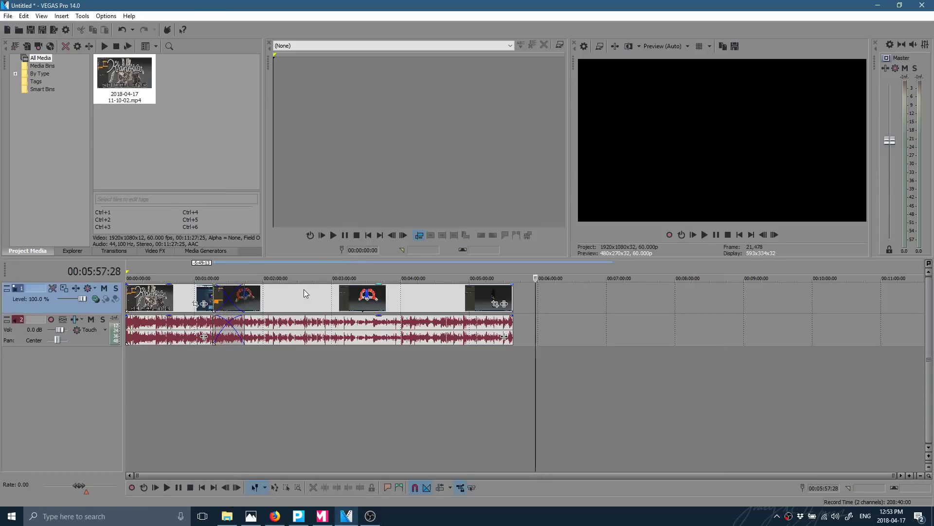
# Step: Apply VEGAS Pixelate as a Media FX with horizontal 0.776 and vertical 0.884
pyautogui.click(140, 305)
pyautogui.rightClick(142, 304)
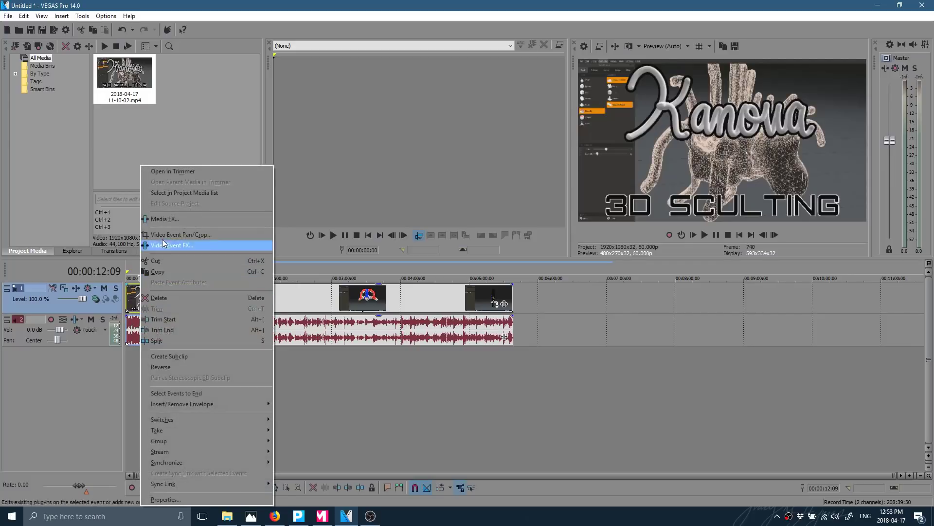
pyautogui.click(174, 218)
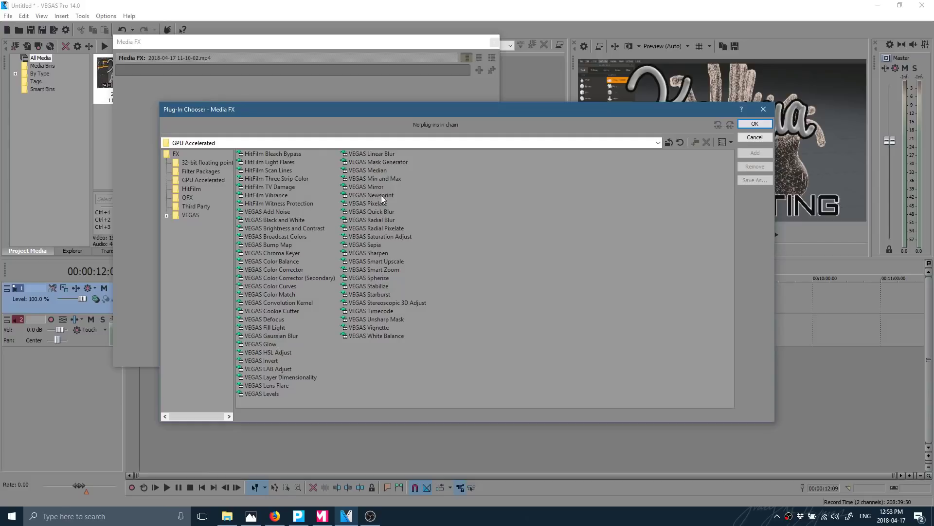
pyautogui.click(368, 203)
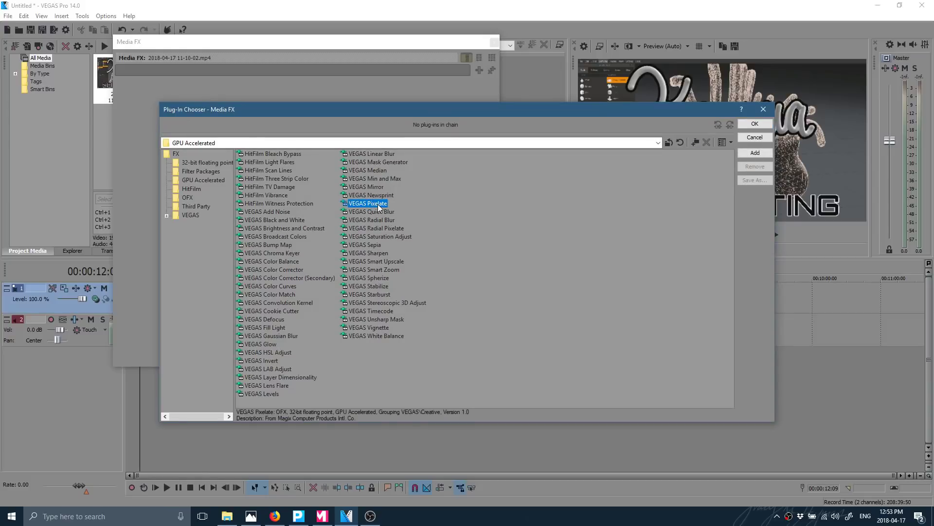
pyautogui.press('Return')
pyautogui.press('Return')
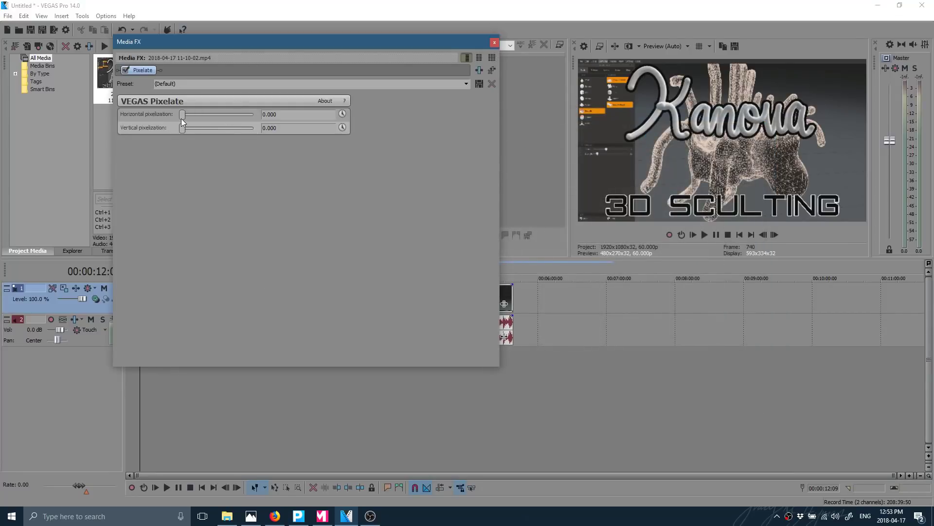
pyautogui.moveTo(182, 118); pyautogui.dragTo(246, 129)
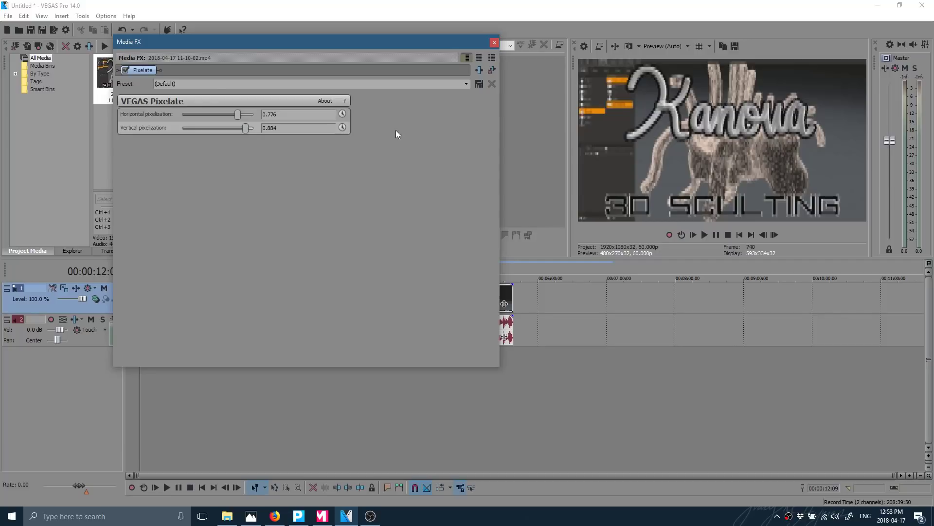
pyautogui.click(495, 42)
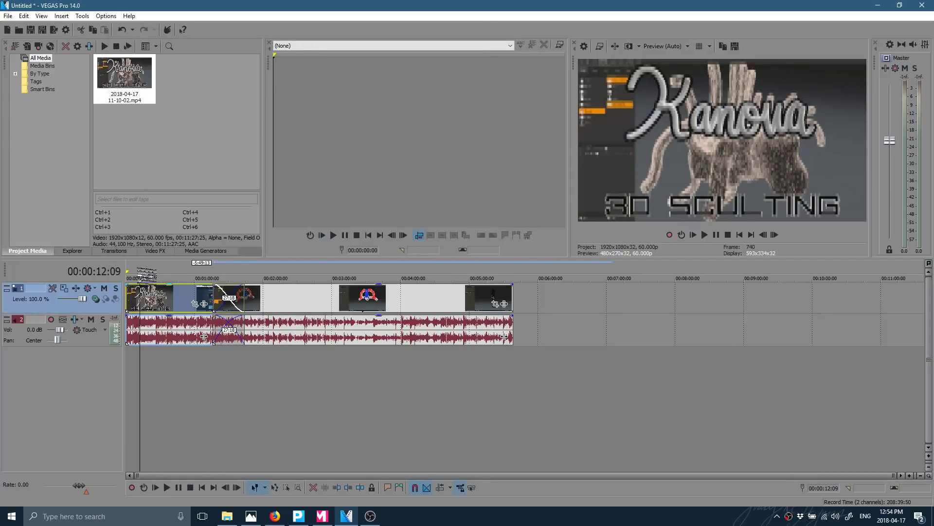
# Step: Open the first clip's video event effects, then close the chooser and Pan/Crop window unchanged
pyautogui.rightClick(160, 295)
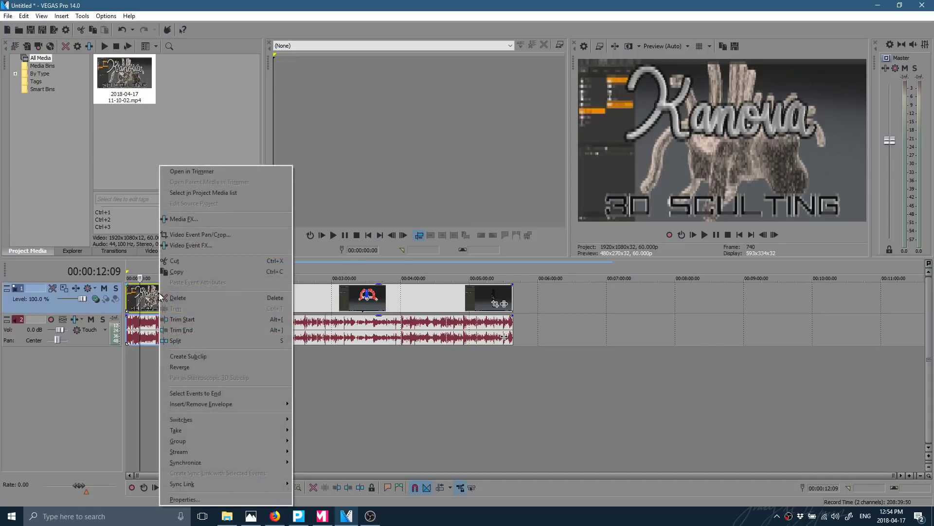
pyautogui.click(198, 245)
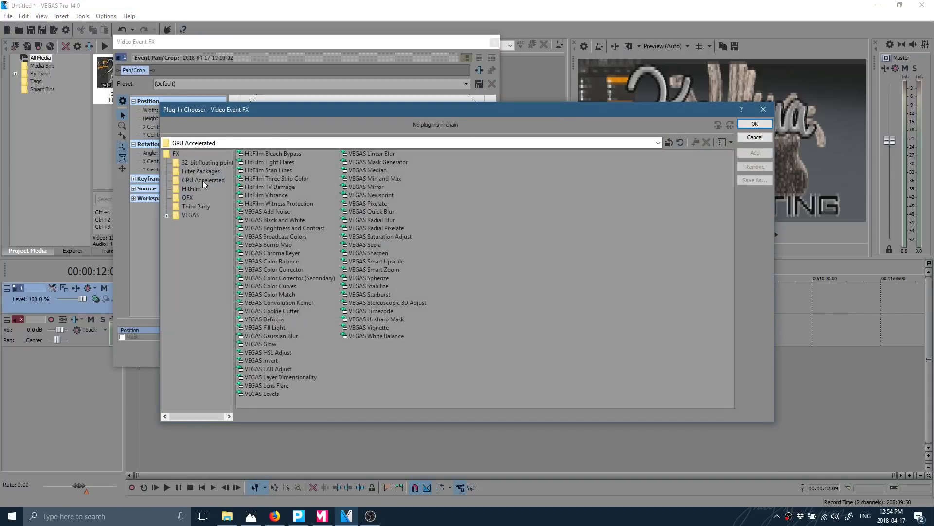
pyautogui.moveTo(269, 111); pyautogui.dragTo(232, 71)
pyautogui.click(720, 72)
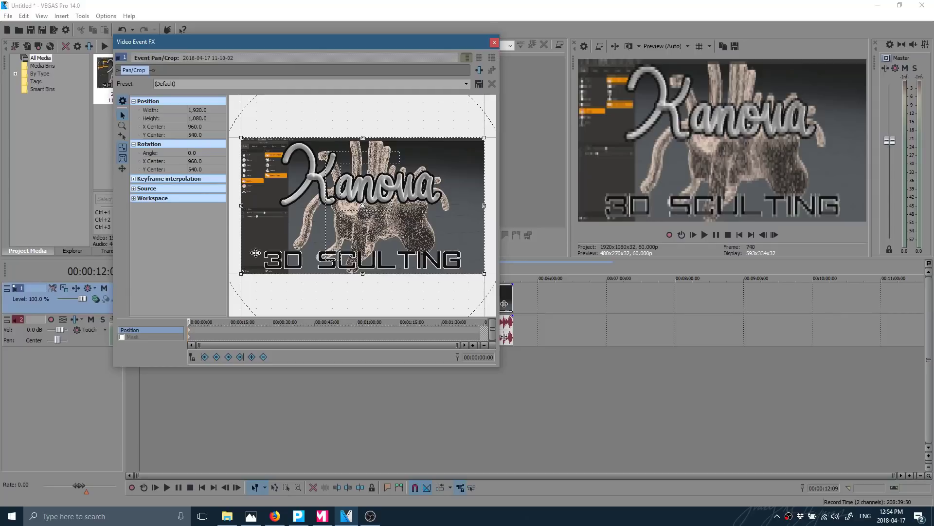
pyautogui.click(494, 43)
# Step: Add Noise Gate followed by Chorus to the recording's audio event via Audio Event FX
pyautogui.rightClick(177, 324)
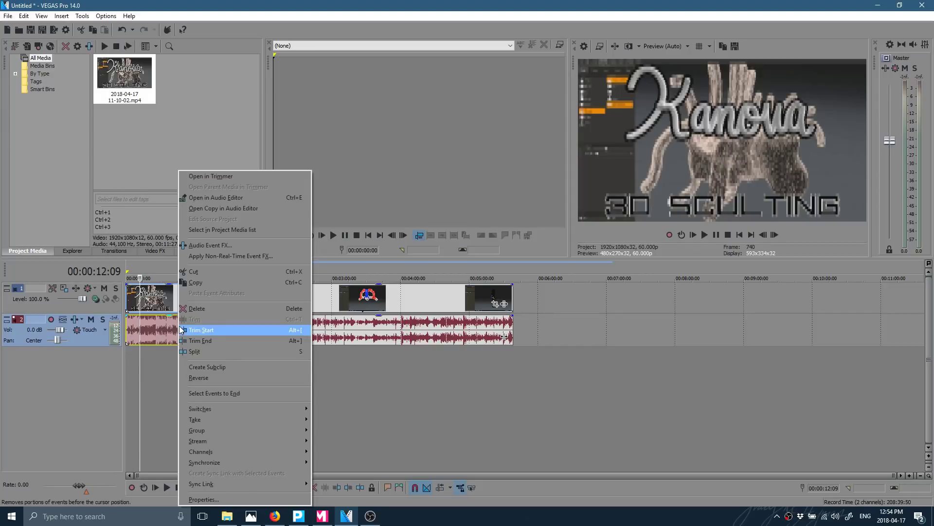
pyautogui.click(214, 246)
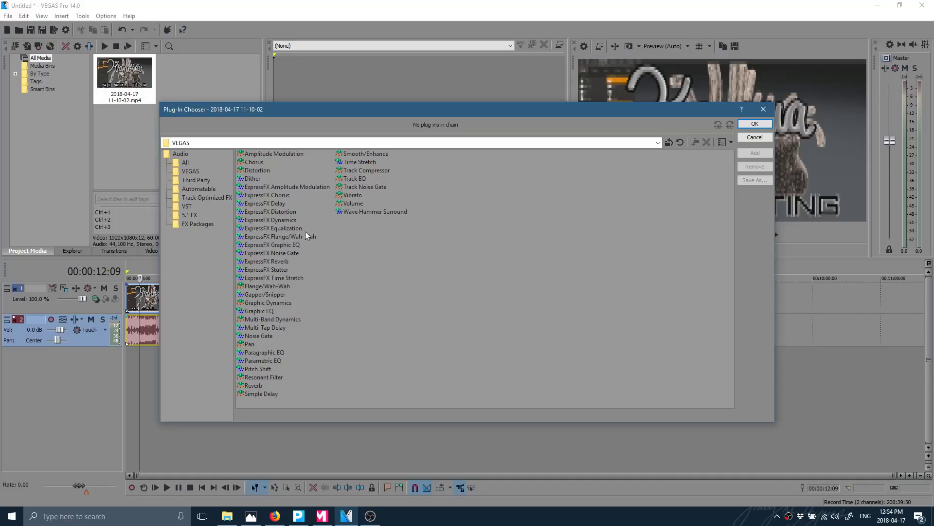
pyautogui.doubleClick(268, 336)
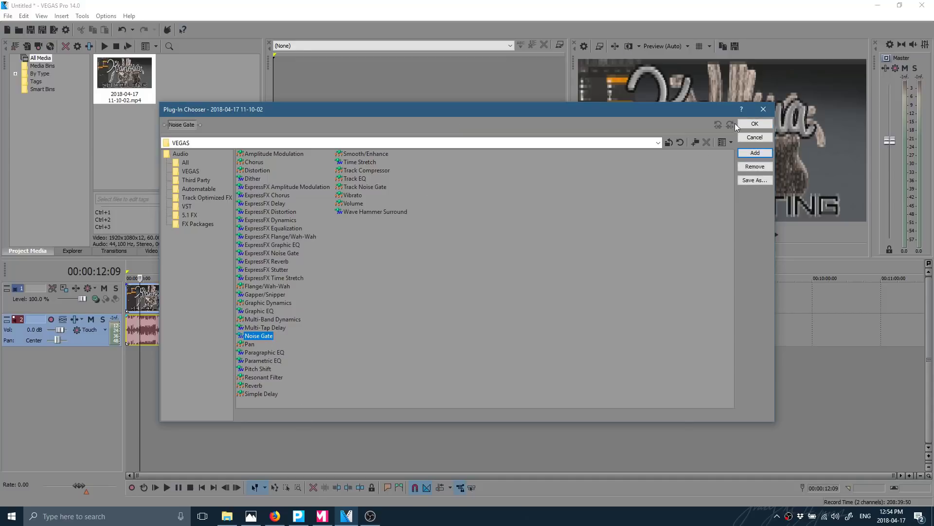
pyautogui.doubleClick(262, 164)
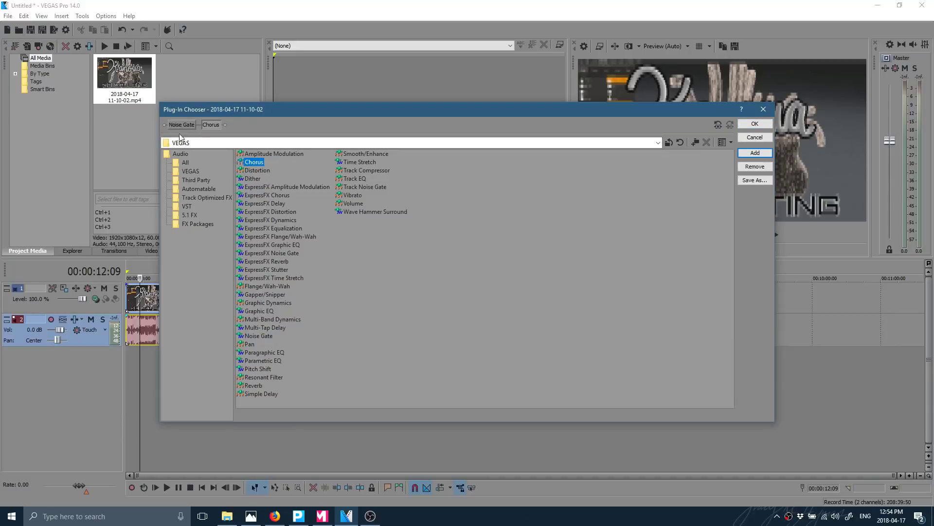
pyautogui.click(755, 123)
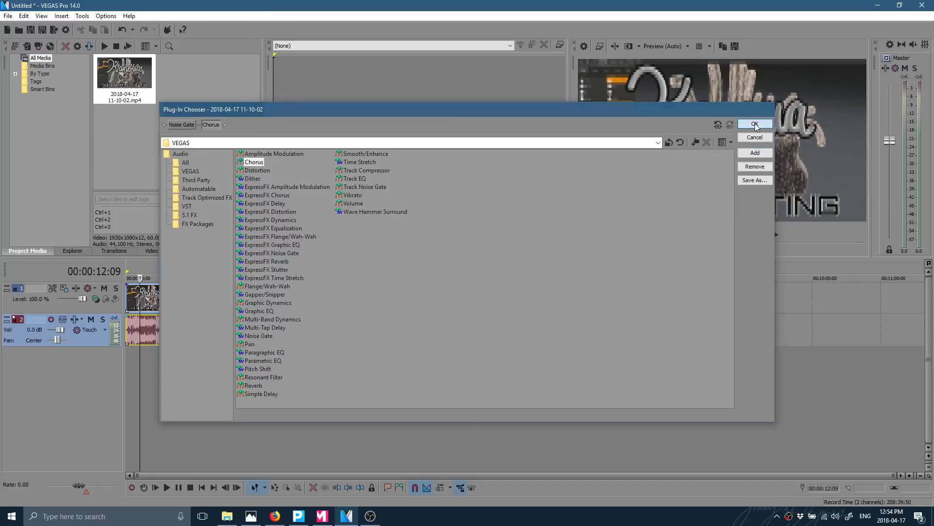
# Step: Review the Noise Gate and Chorus settings, play back the project, and close Audio Event FX
pyautogui.click(335, 76)
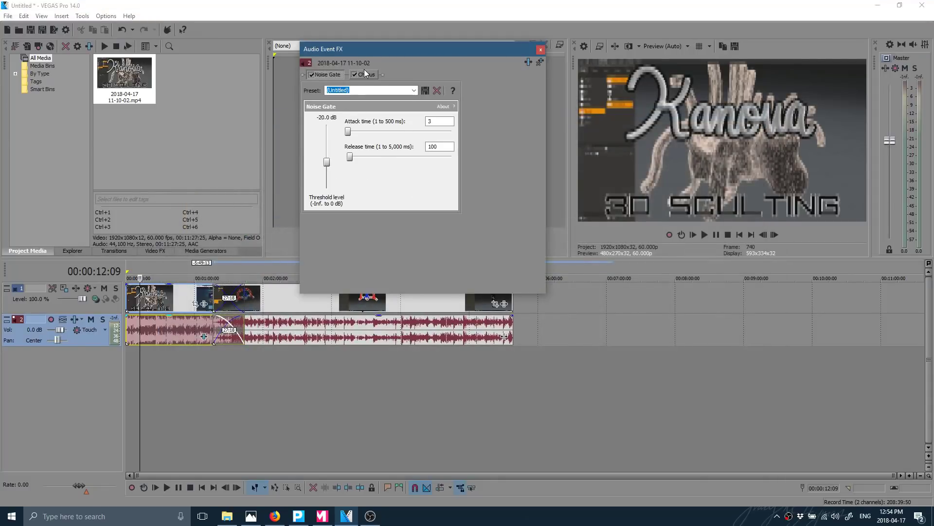
pyautogui.click(360, 75)
pyautogui.click(340, 74)
pyautogui.click(366, 74)
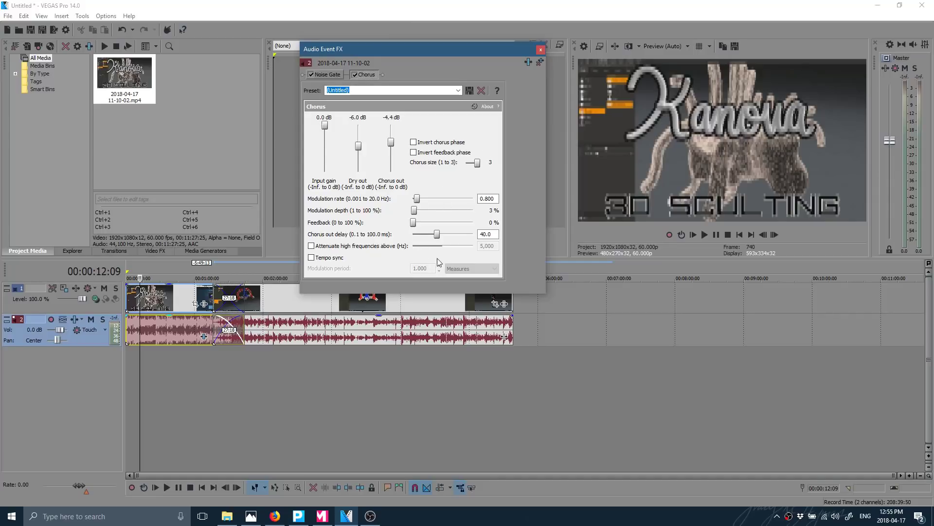
pyautogui.click(704, 235)
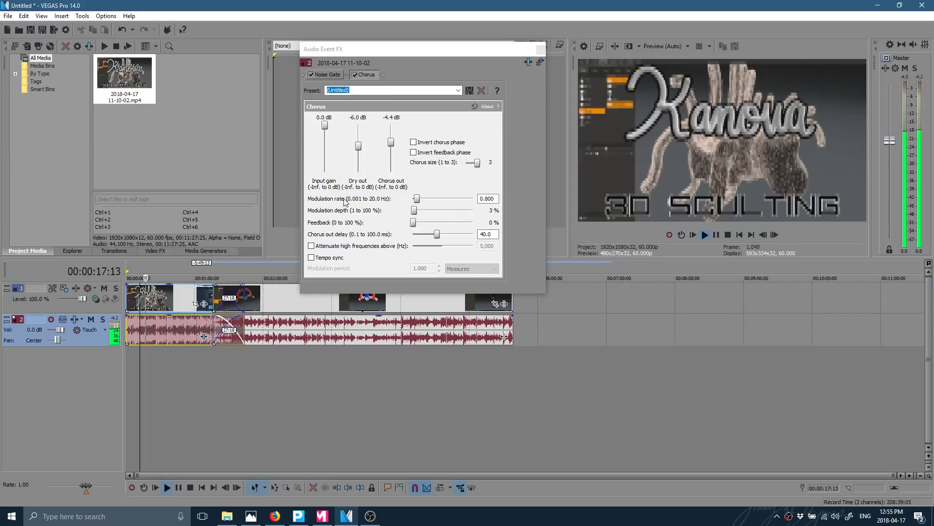
pyautogui.click(541, 49)
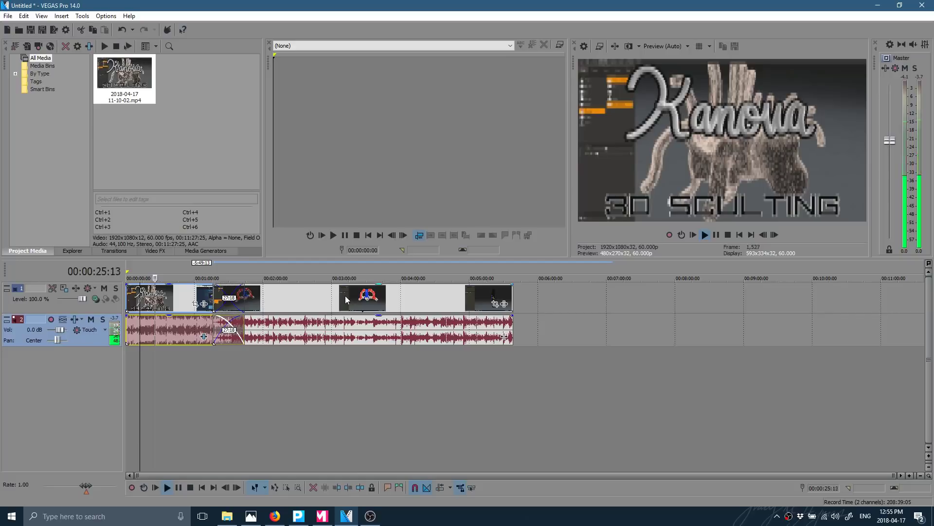
# Step: Insert an empty video track above the clip, stop playback, and drag the playhead back to the start
pyautogui.rightClick(295, 373)
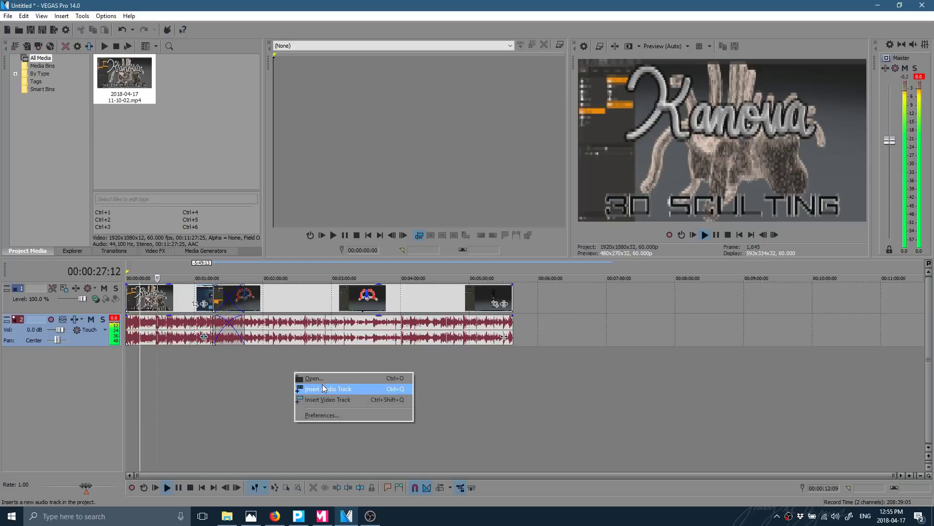
pyautogui.click(336, 398)
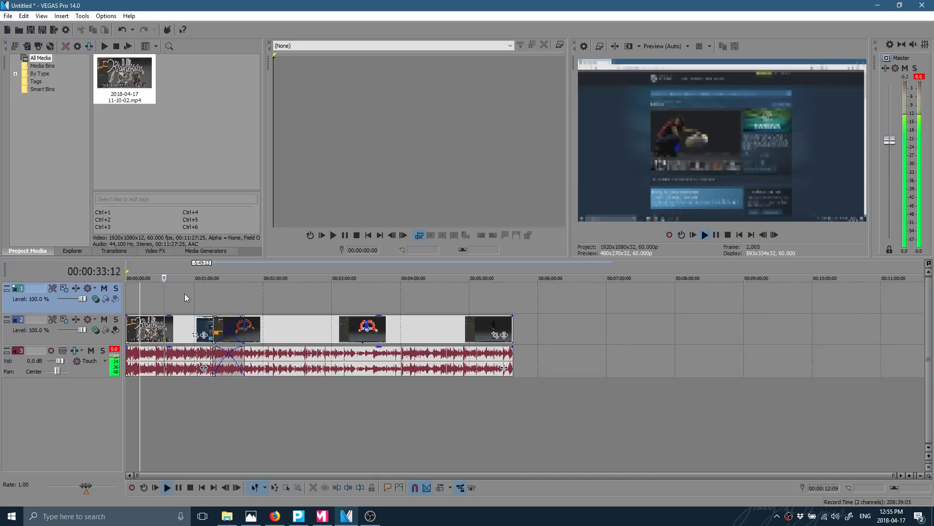
pyautogui.click(728, 234)
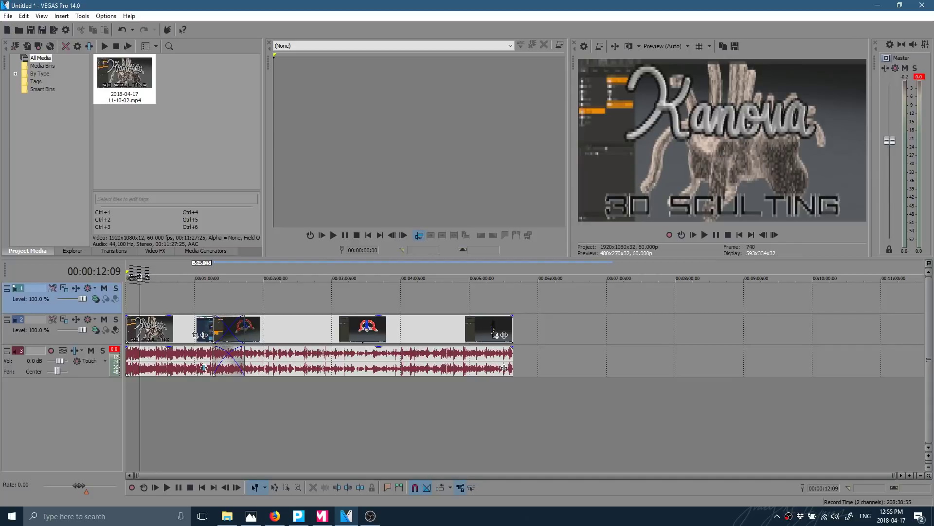
pyautogui.moveTo(140, 278); pyautogui.dragTo(116, 276)
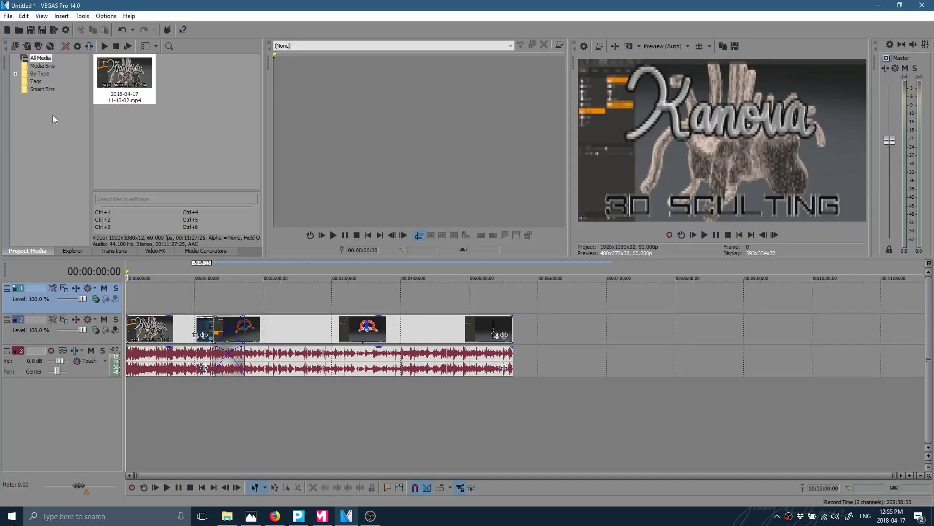
# Step: Drag the (Default) Titles & Text preset from Media Generators onto video track 1
pyautogui.click(155, 251)
pyautogui.click(204, 251)
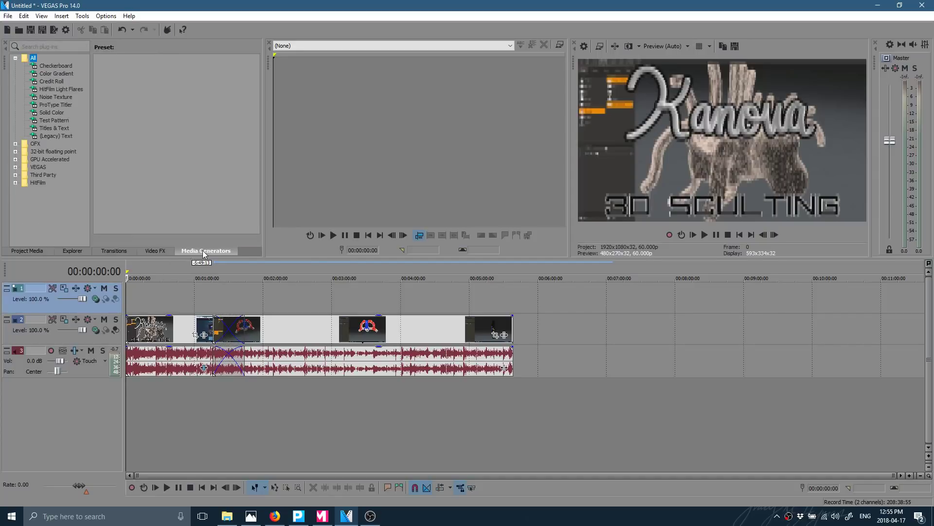
pyautogui.click(49, 129)
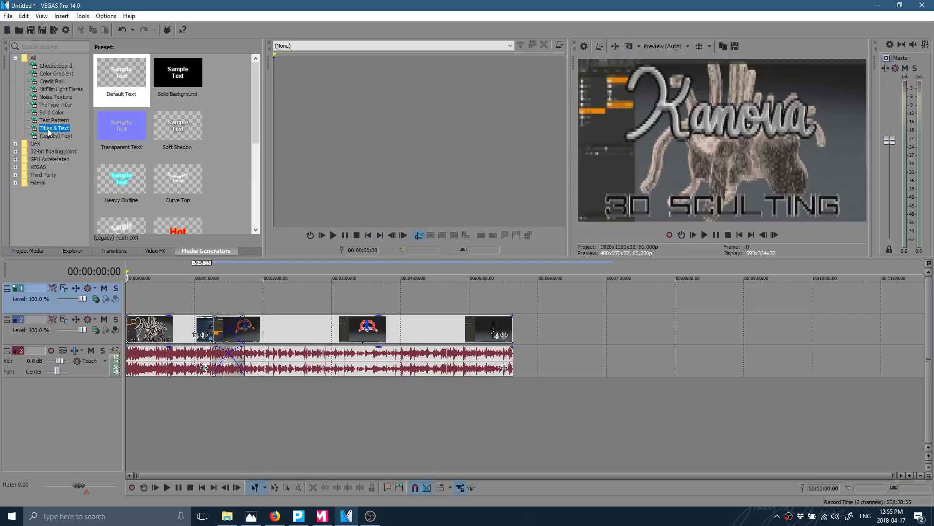
pyautogui.click(117, 77)
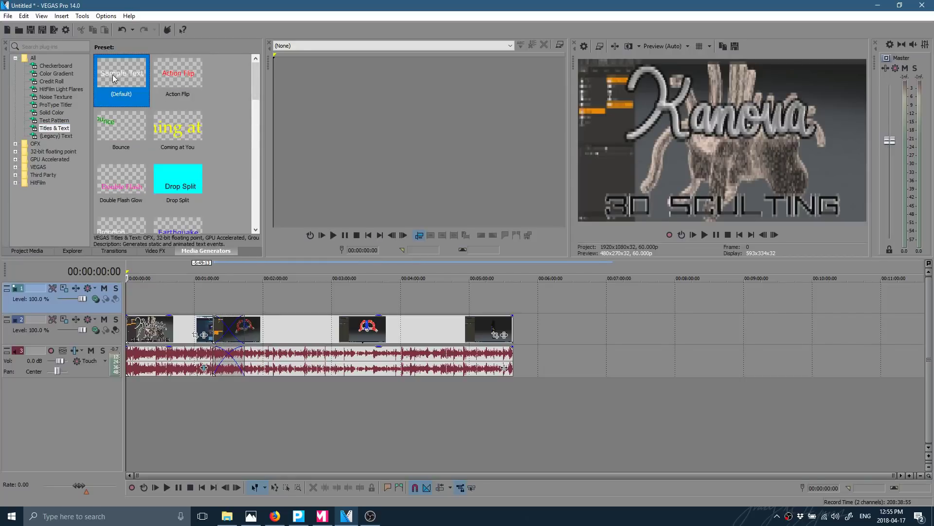
pyautogui.moveTo(131, 80); pyautogui.dragTo(152, 304)
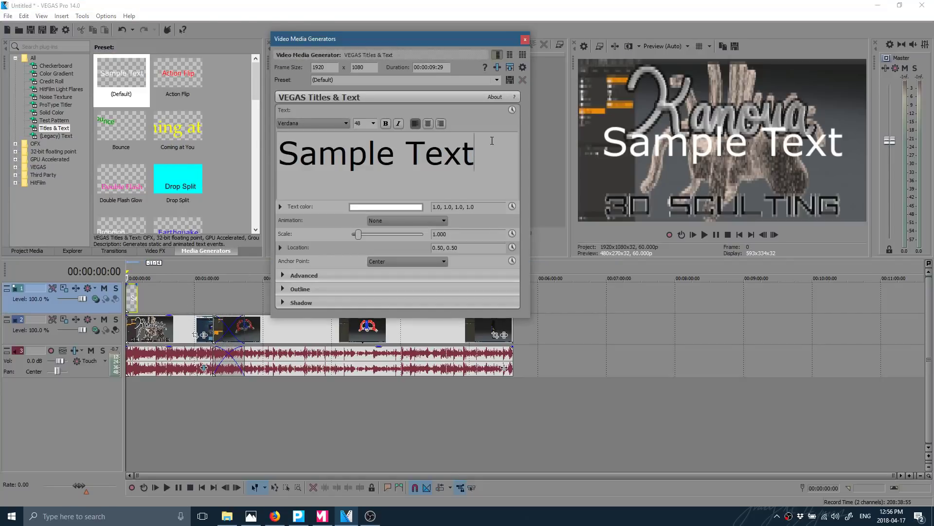
# Step: Replace Sample Text with 'GameFromScratch' at font size 20, scaled to about 1.58
pyautogui.tripleClick(344, 142)
pyautogui.write('GameFromScratch')
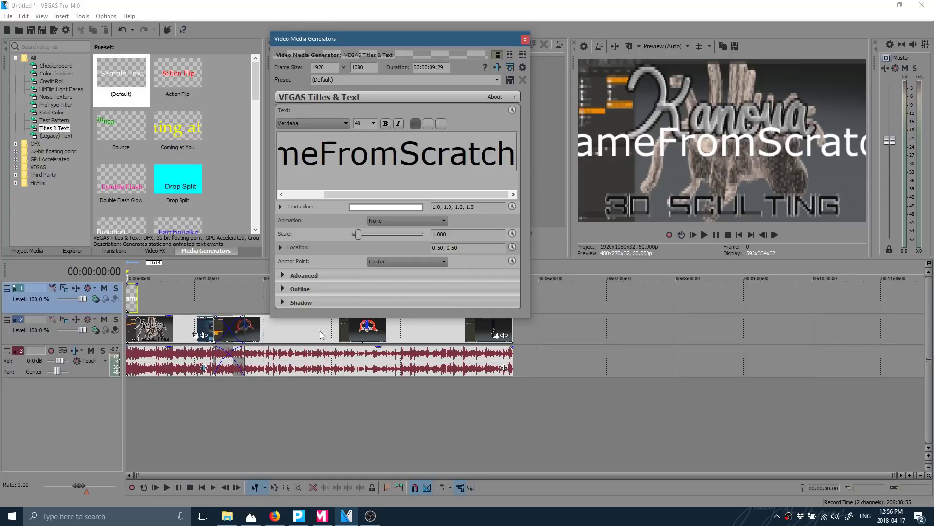
pyautogui.click(372, 124)
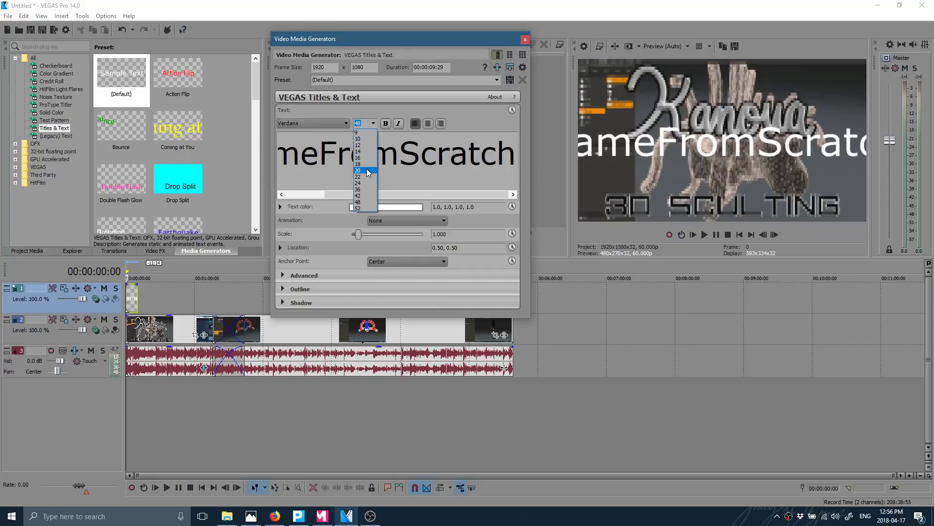
pyautogui.click(366, 168)
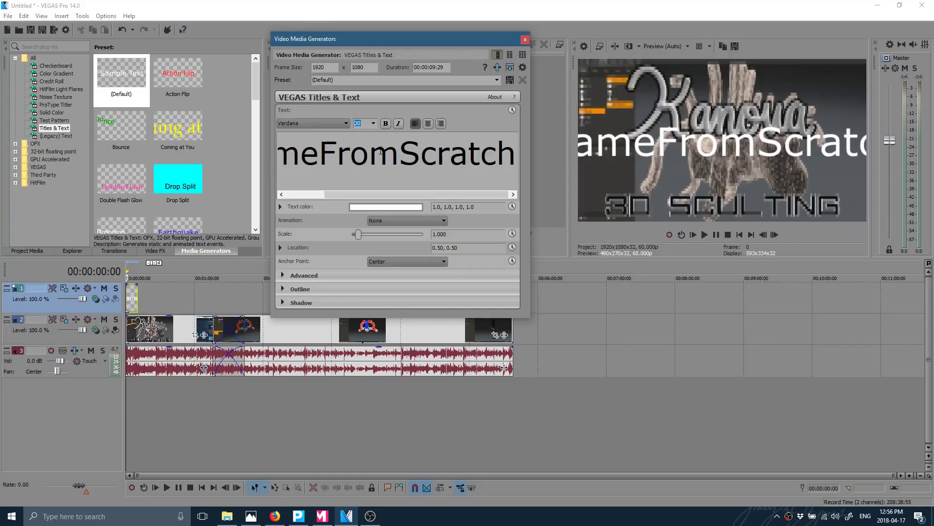
pyautogui.hotkey('ctrl', 'a')
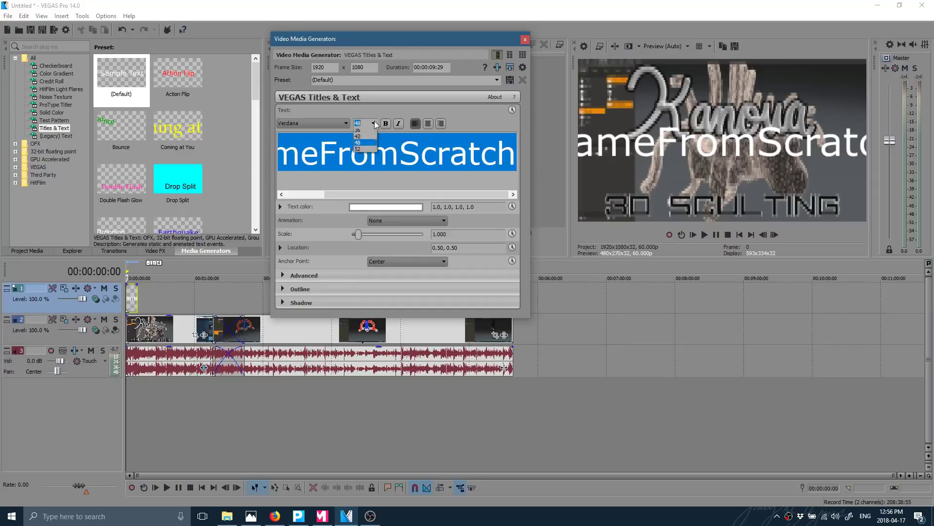
pyautogui.click(373, 123)
pyautogui.click(363, 170)
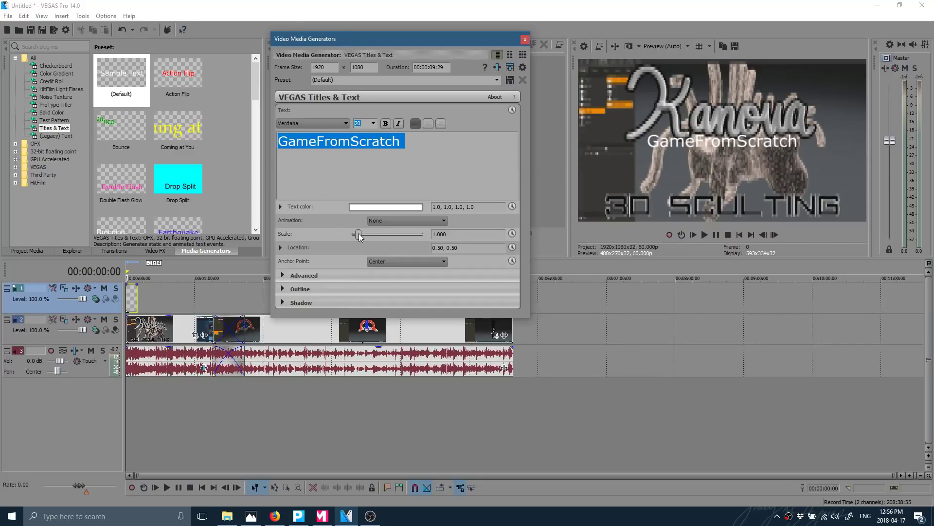
pyautogui.moveTo(359, 236); pyautogui.dragTo(366, 237)
# Step: Switch the title font to Death Star, expand shadow and advanced settings, and close the generator window
pyautogui.click(306, 121)
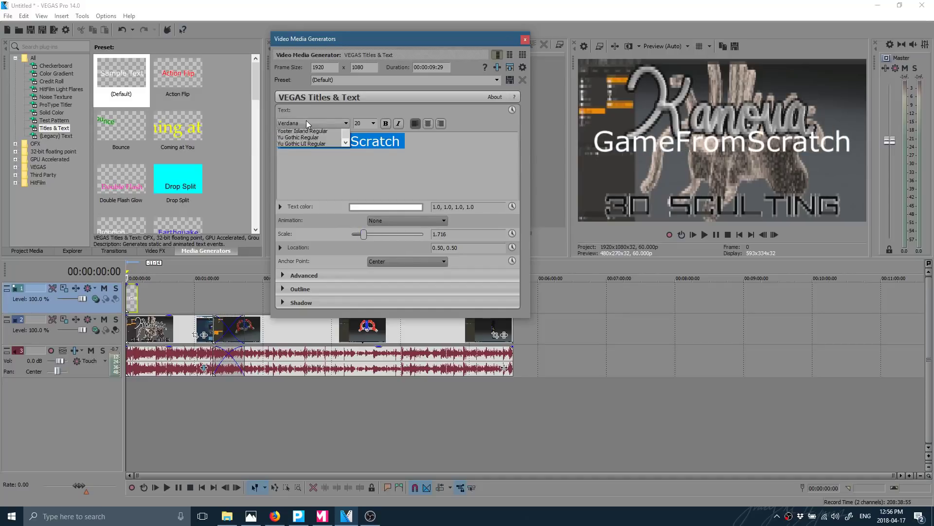
pyautogui.scroll(12, 286, 220)
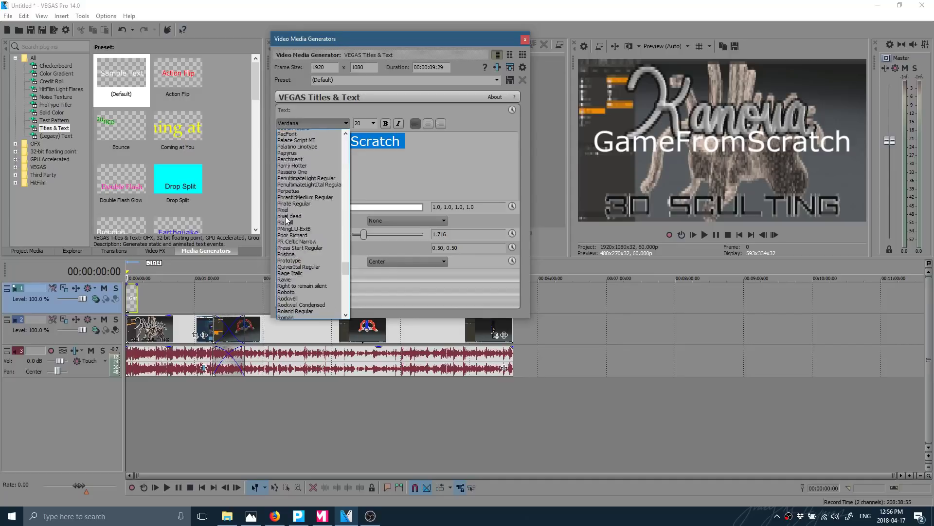
pyautogui.scroll(15, 286, 220)
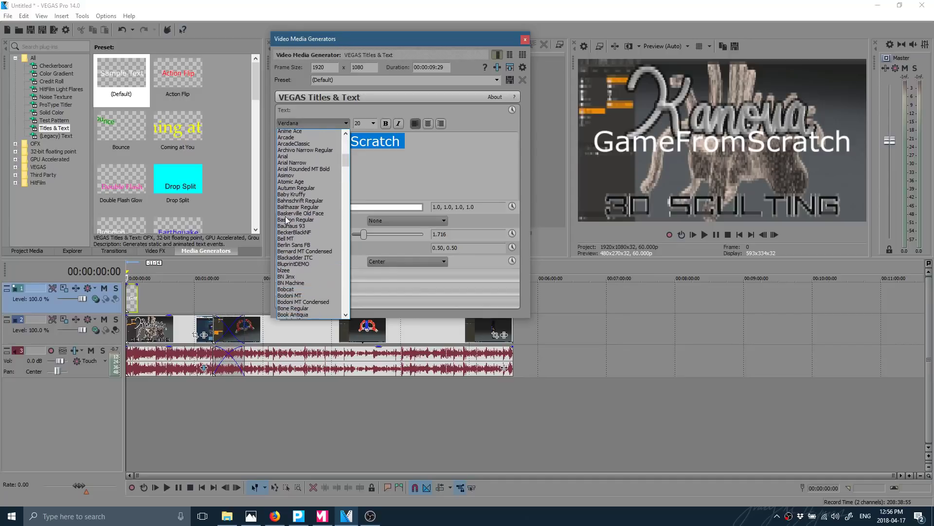
pyautogui.scroll(-12, 286, 220)
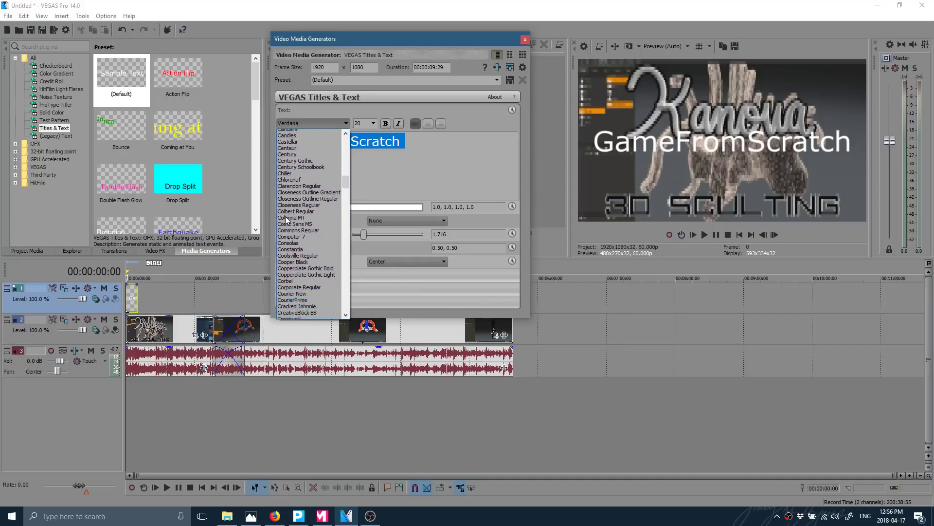
pyautogui.scroll(-8, 286, 220)
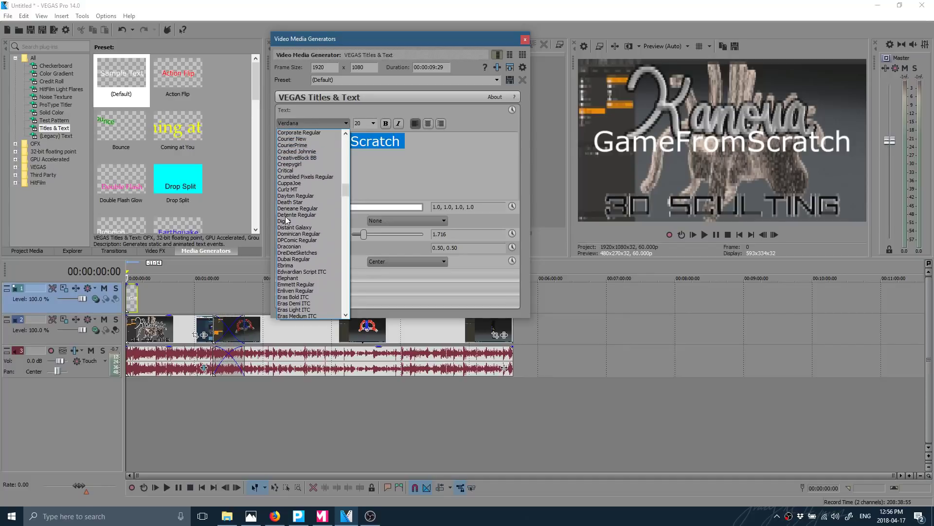
pyautogui.click(289, 202)
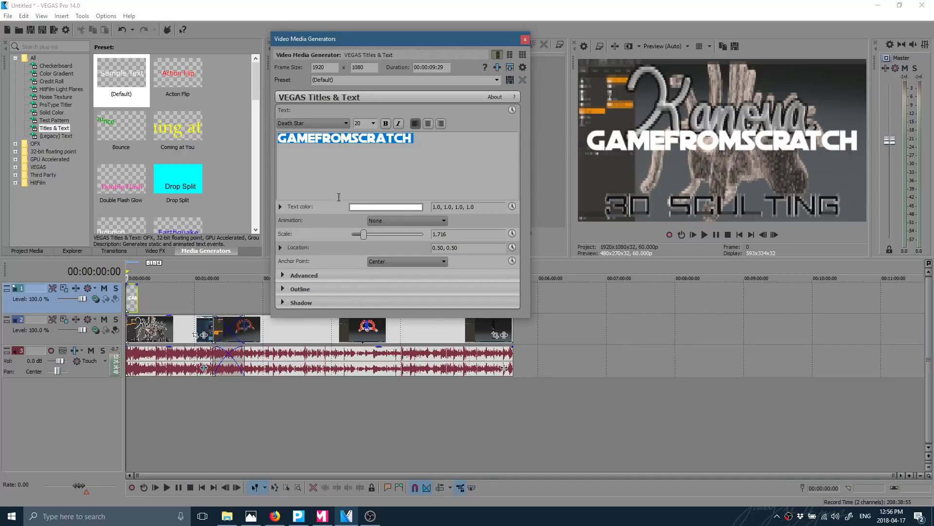
pyautogui.click(284, 302)
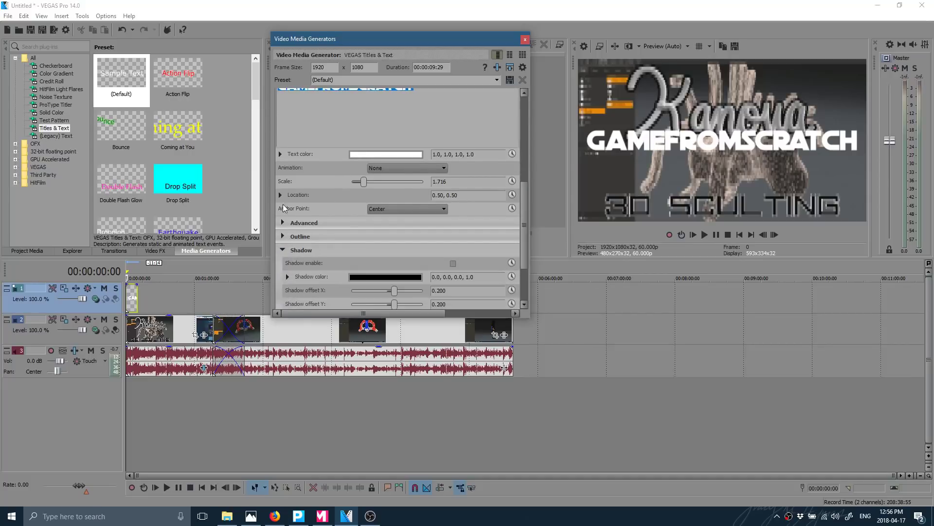
pyautogui.click(281, 223)
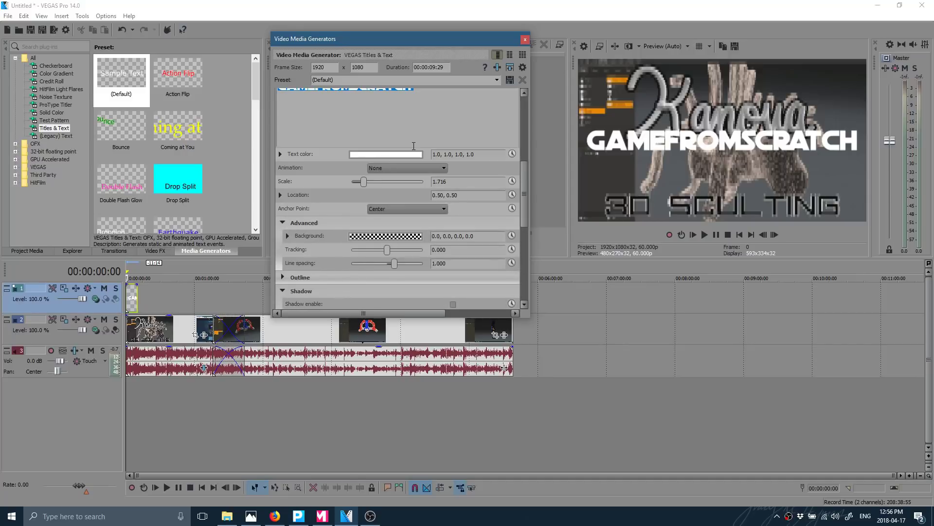
pyautogui.click(524, 40)
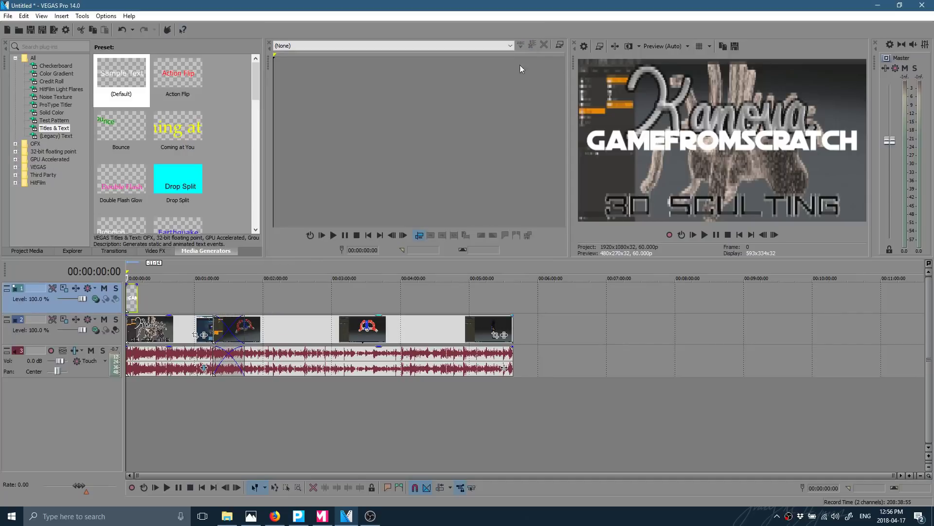
# Step: Extend the title event and set track 1's compositing mode to Multiply (Mask)
pyautogui.moveTo(137, 302); pyautogui.dragTo(138, 303)
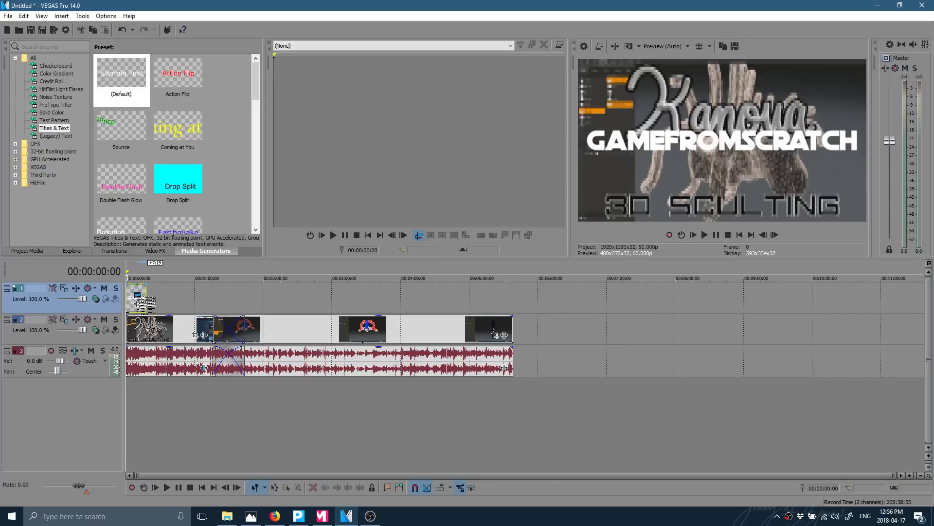
pyautogui.click(96, 300)
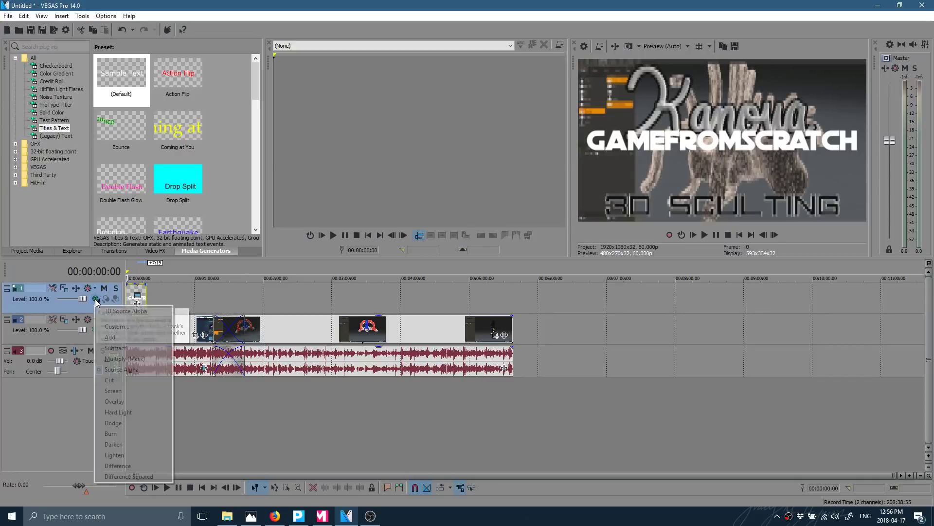
pyautogui.click(132, 357)
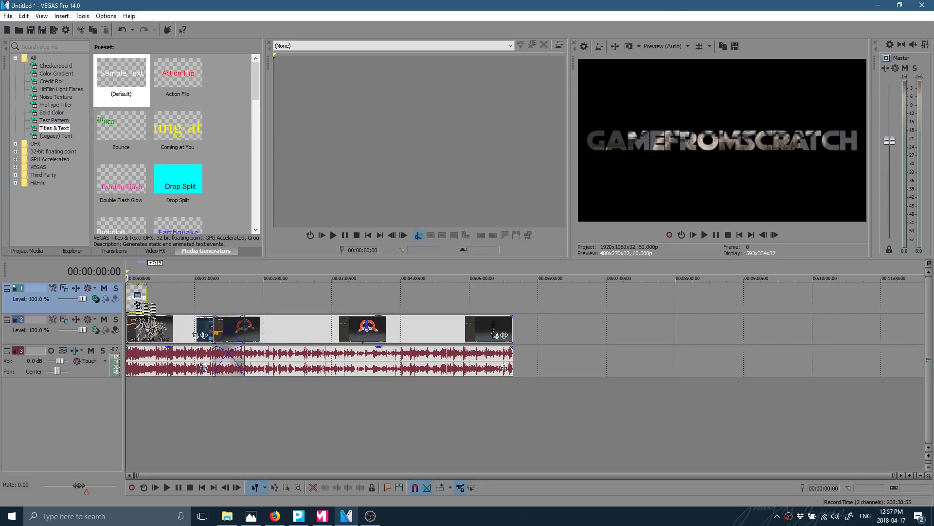
# Step: Add Pan/Crop keyframes at about 3 s and 6 s, shrinking the title frame to 19.6x11.0
pyautogui.click(140, 304)
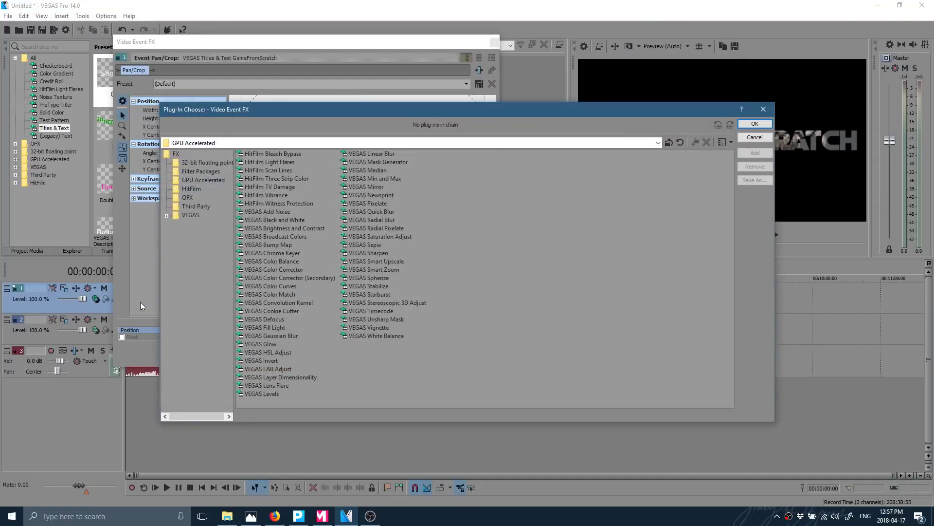
pyautogui.click(763, 109)
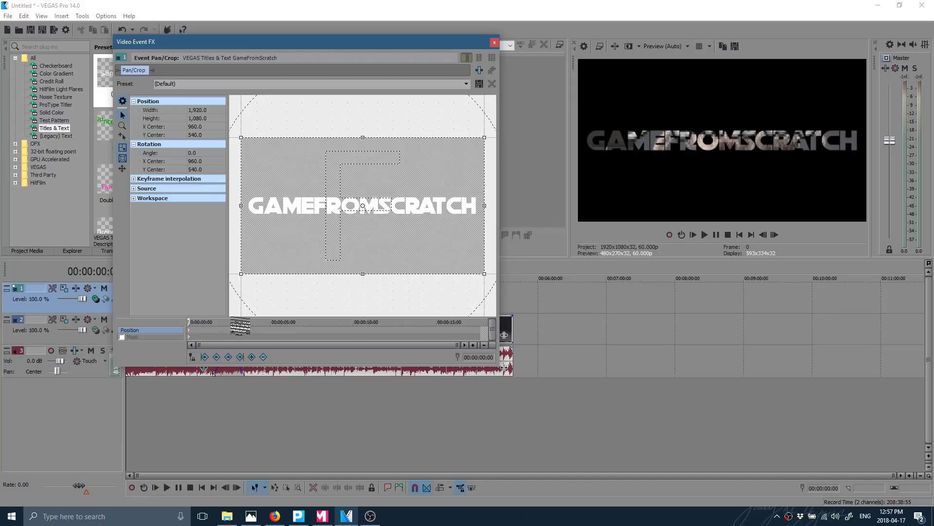
pyautogui.moveTo(188, 321); pyautogui.dragTo(241, 323)
pyautogui.moveTo(243, 139); pyautogui.dragTo(311, 176)
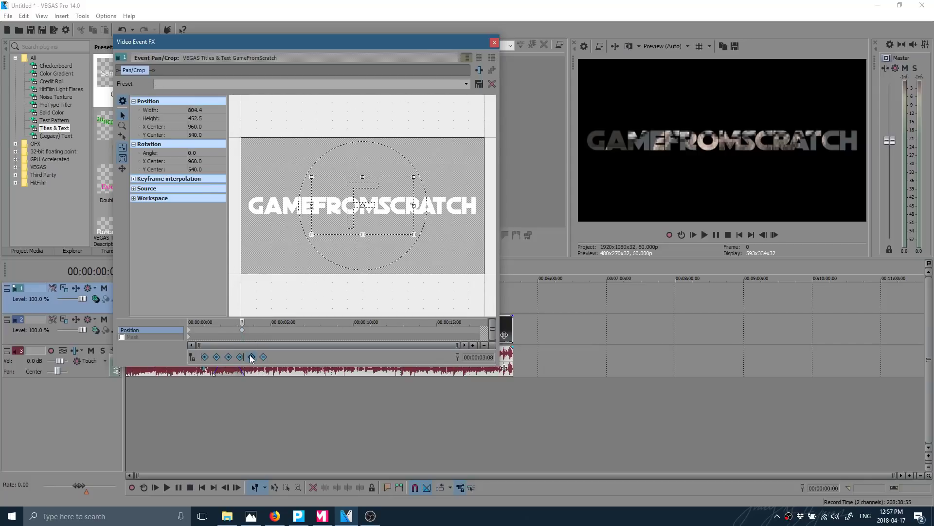
pyautogui.moveTo(242, 323); pyautogui.dragTo(287, 324)
pyautogui.moveTo(312, 177); pyautogui.dragTo(363, 205)
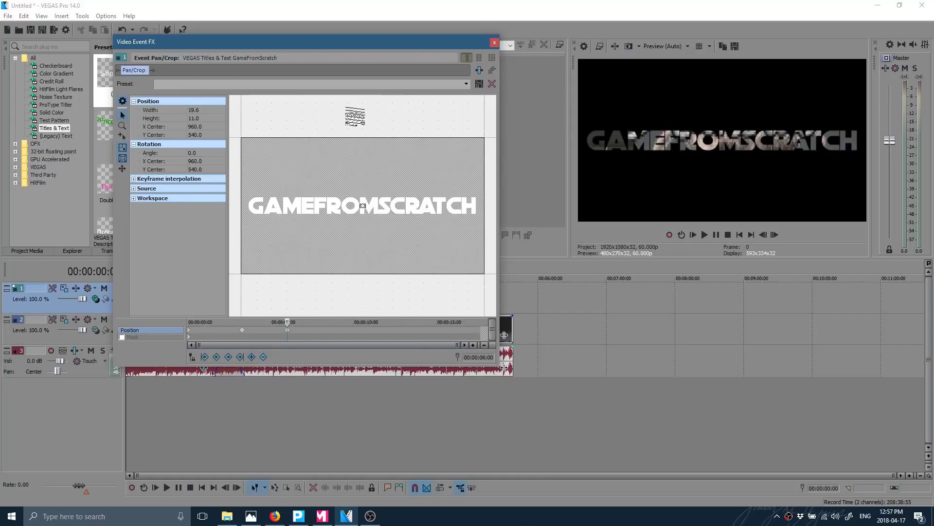
pyautogui.click(494, 43)
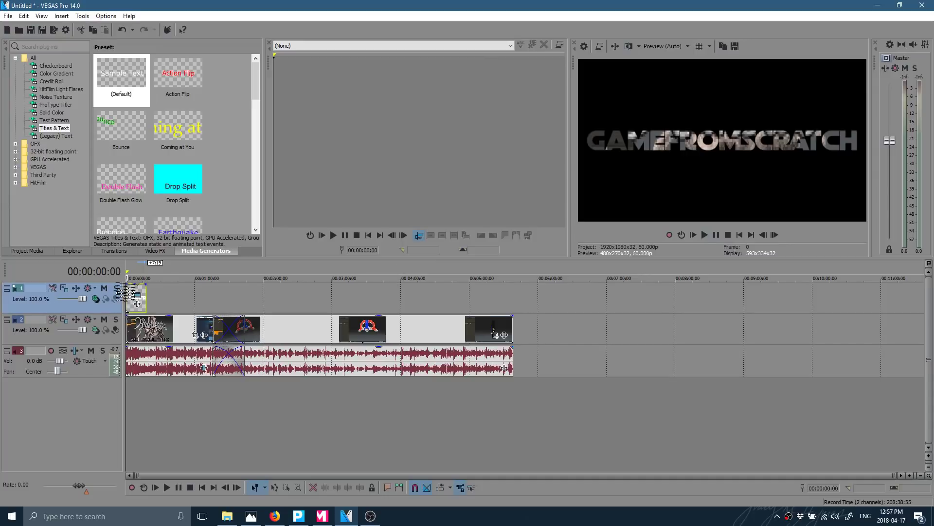
pyautogui.click(701, 235)
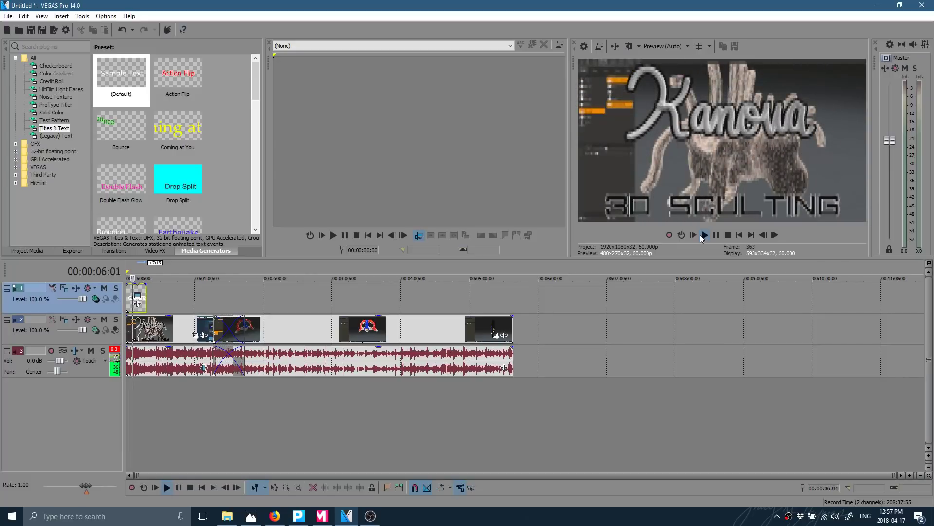
pyautogui.click(727, 236)
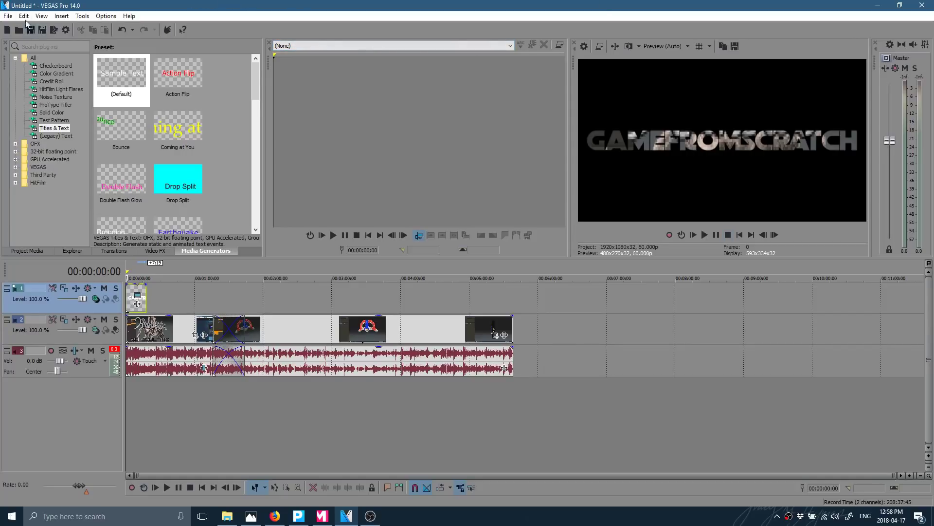
# Step: Open Render As and select the MainConcept AVC/AAC Internet 4K 2160p template
pyautogui.click(8, 17)
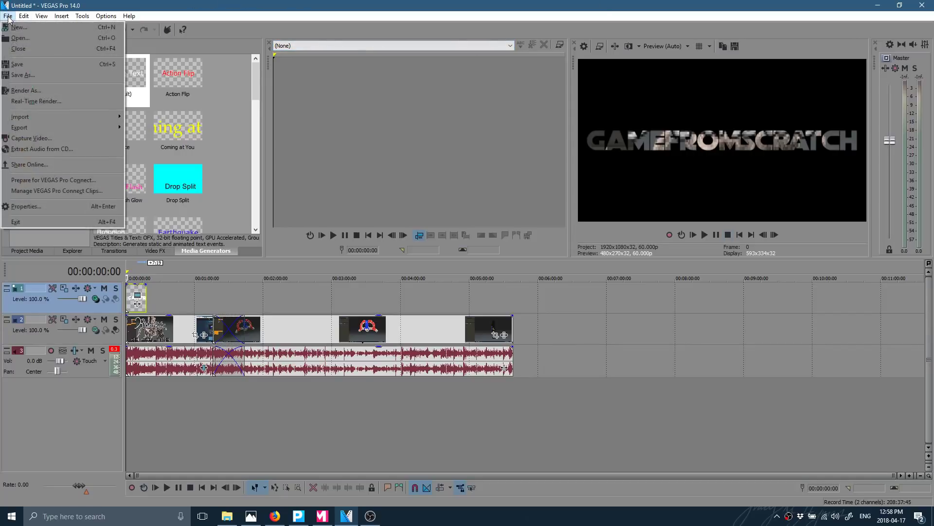
pyautogui.moveTo(25, 129)
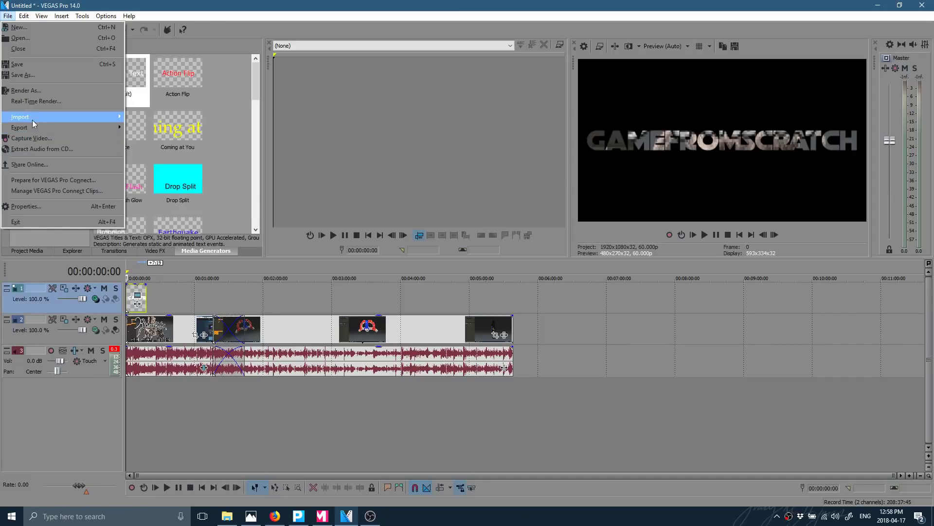
pyautogui.click(31, 91)
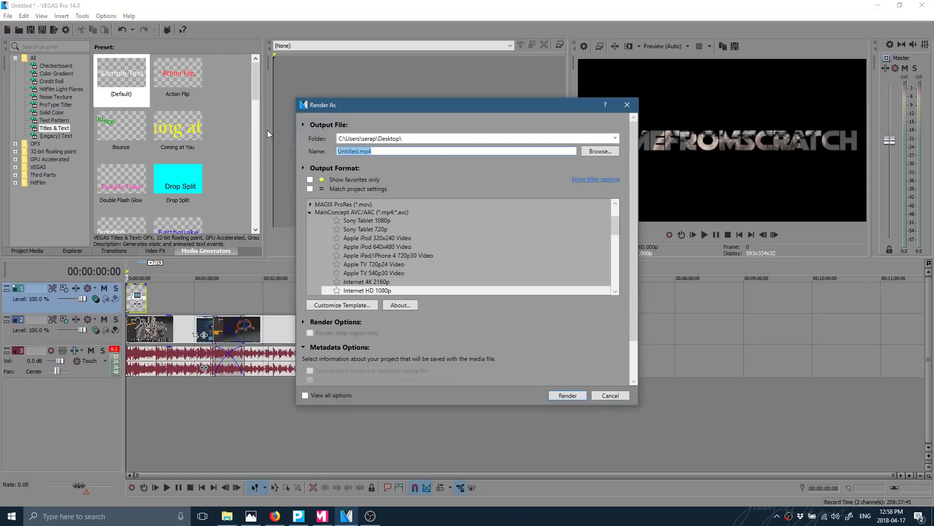
pyautogui.click(310, 213)
pyautogui.scroll(2, 404, 249)
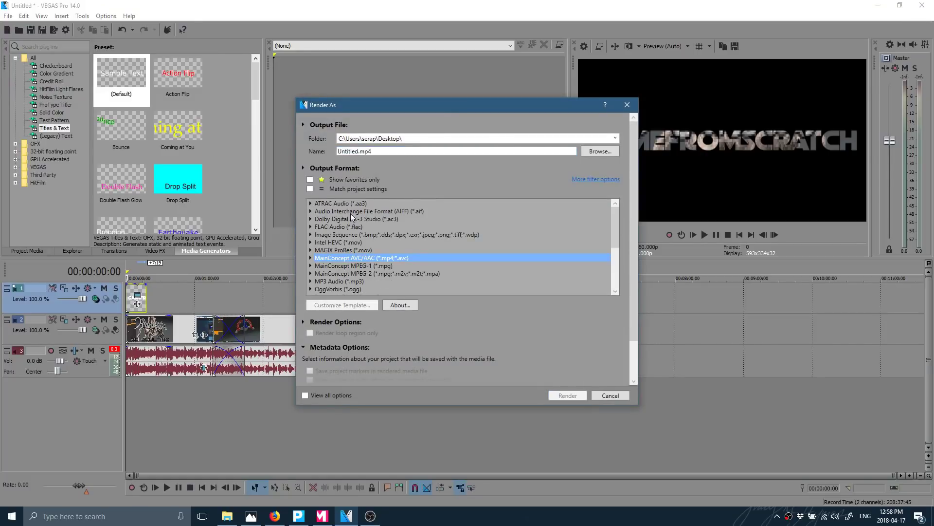
pyautogui.click(310, 257)
pyautogui.scroll(-4, 414, 260)
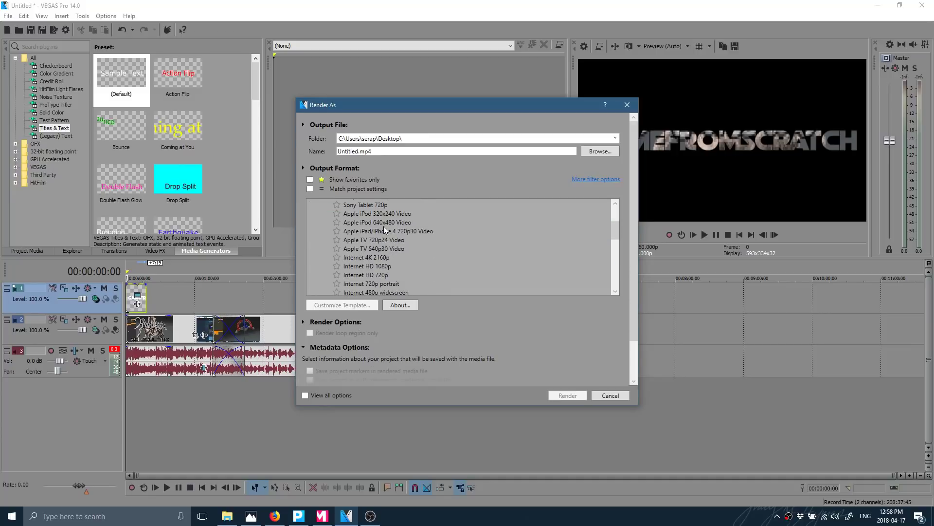
pyautogui.click(379, 257)
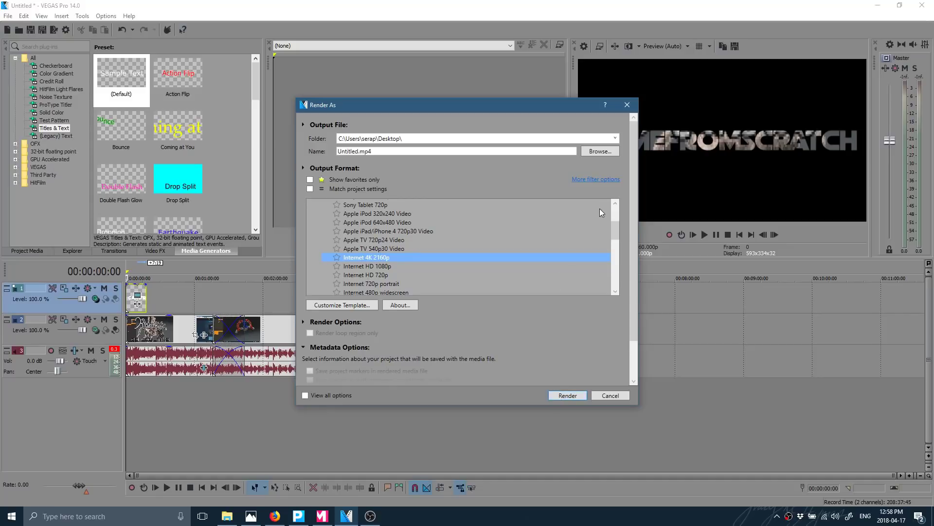
# Step: Cancel the Render As dialog without rendering
pyautogui.click(626, 105)
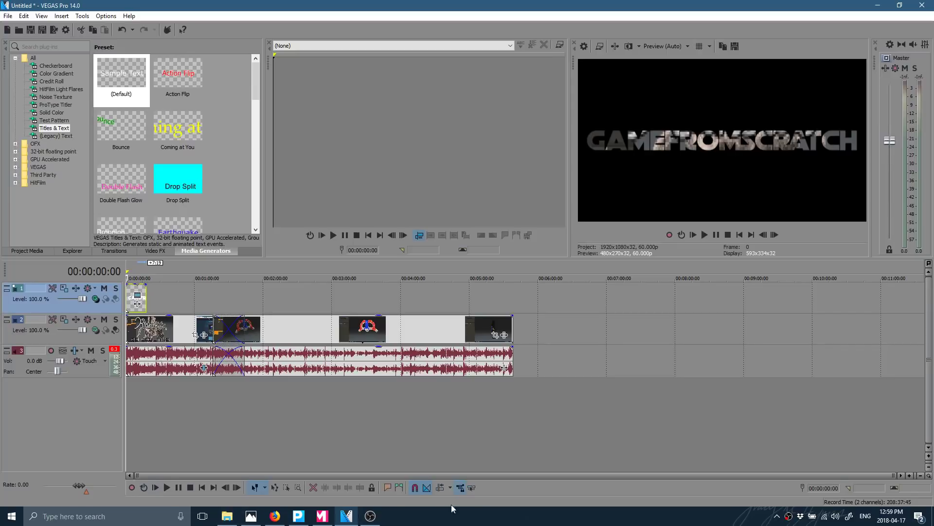
# Step: In Music Maker, drag the Right Drums H loop onto track 1 at bar 1
pyautogui.click(322, 520)
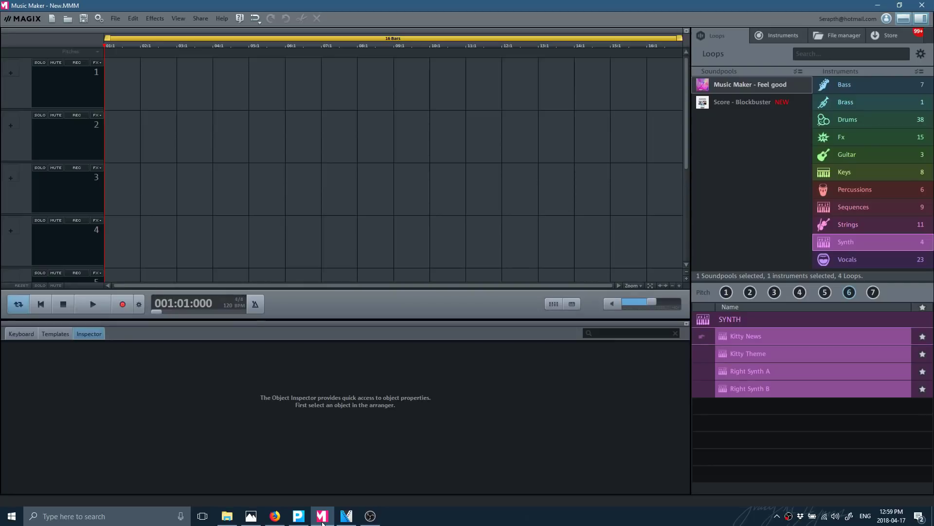
pyautogui.moveTo(370, 517)
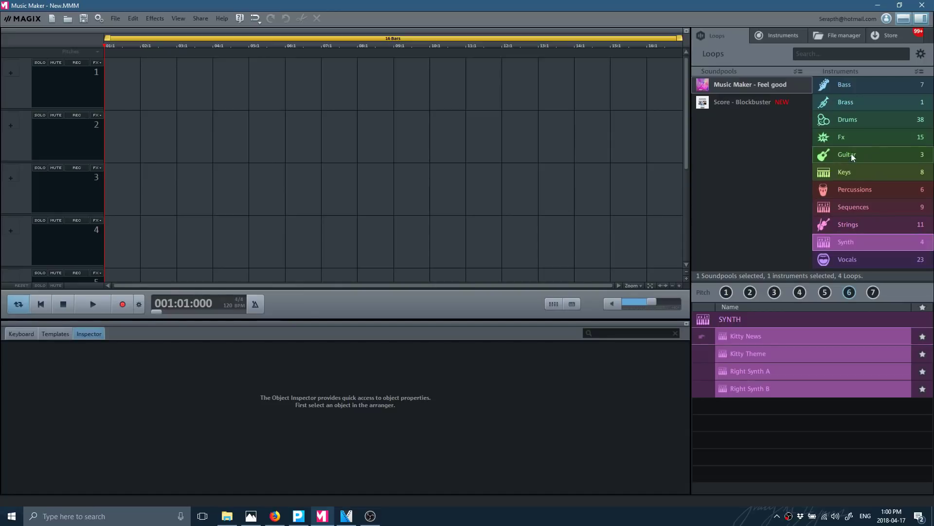
pyautogui.click(848, 118)
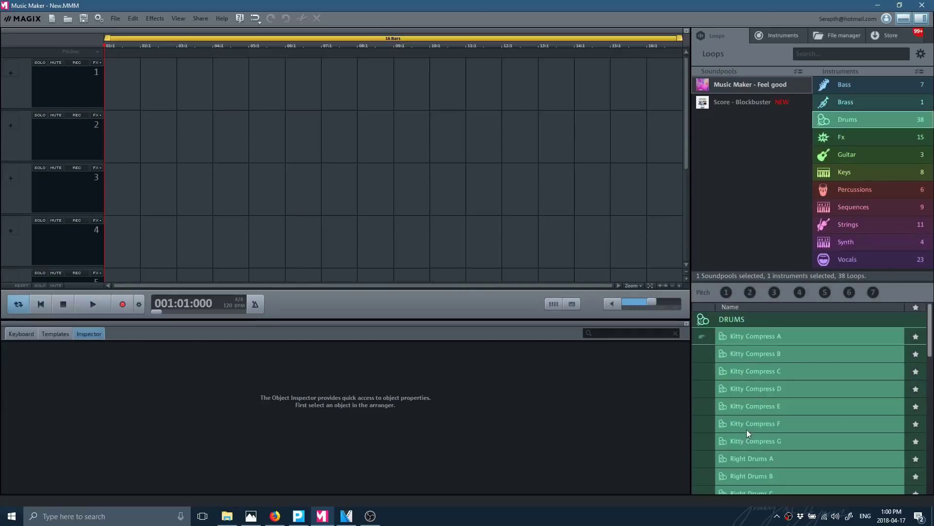
pyautogui.scroll(-5, 777, 423)
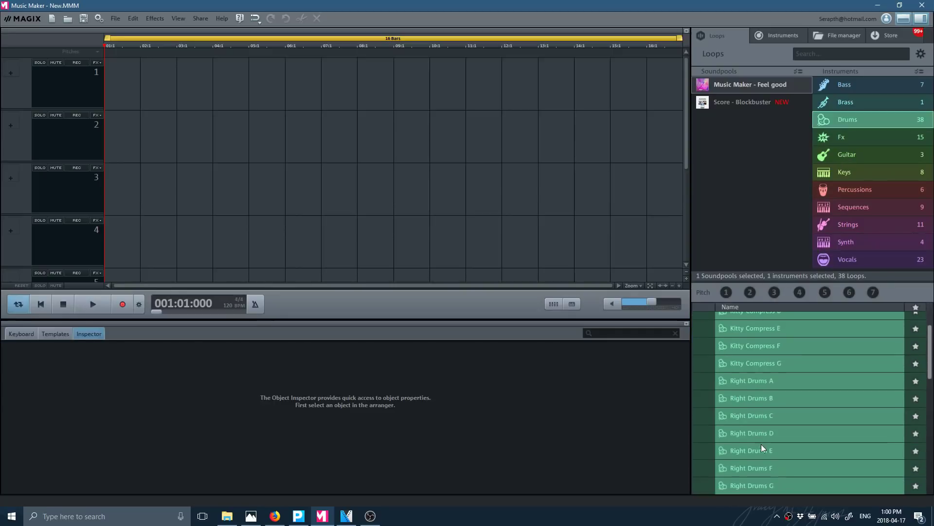
pyautogui.scroll(-3, 750, 423)
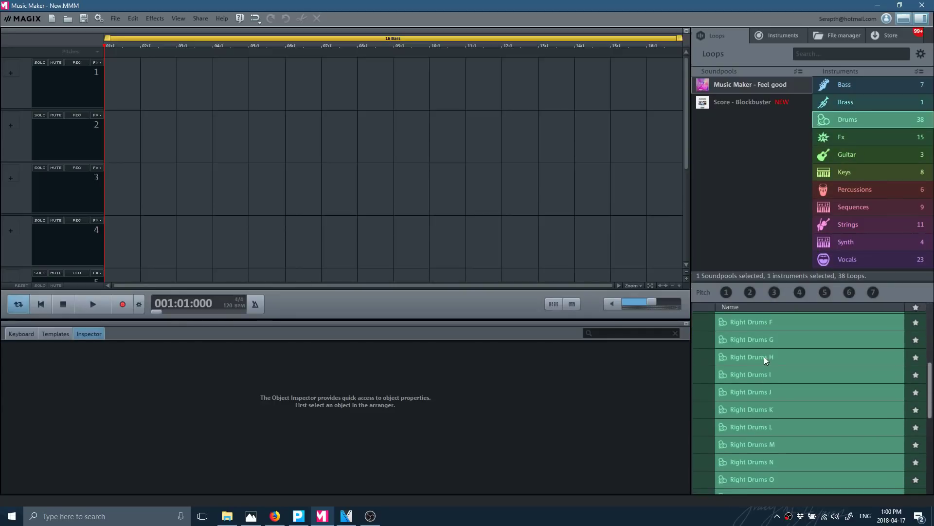
pyautogui.moveTo(765, 356); pyautogui.dragTo(347, 91)
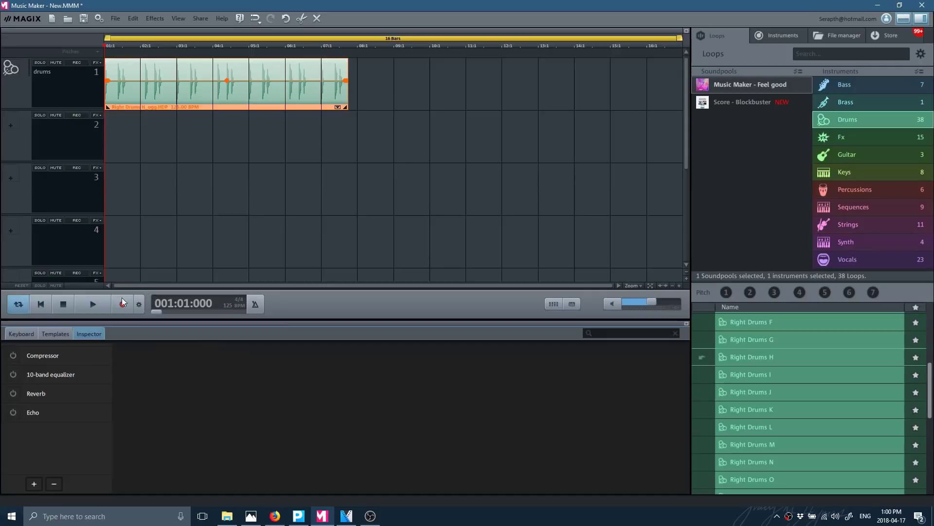
# Step: Preview the drums, then place the Right Guitar A loop on track 2 from bar 1
pyautogui.click(90, 304)
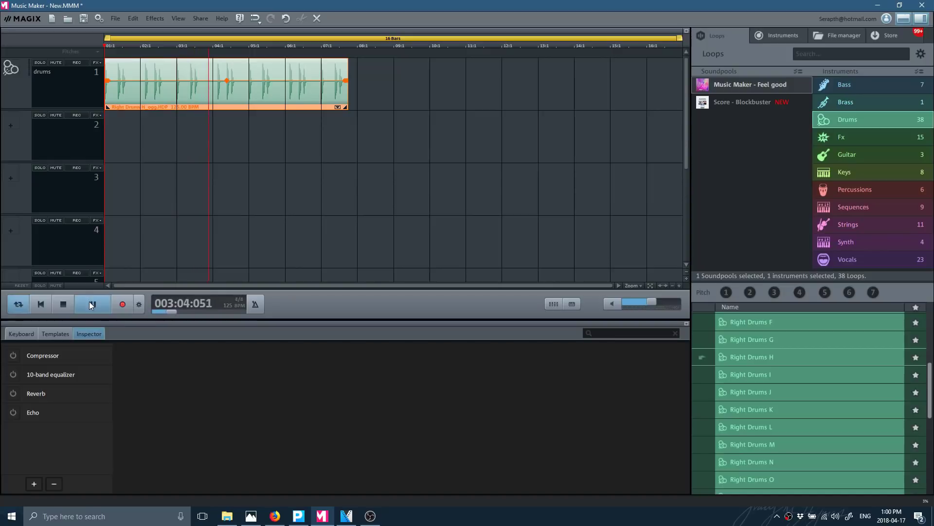
pyautogui.click(68, 304)
pyautogui.click(837, 143)
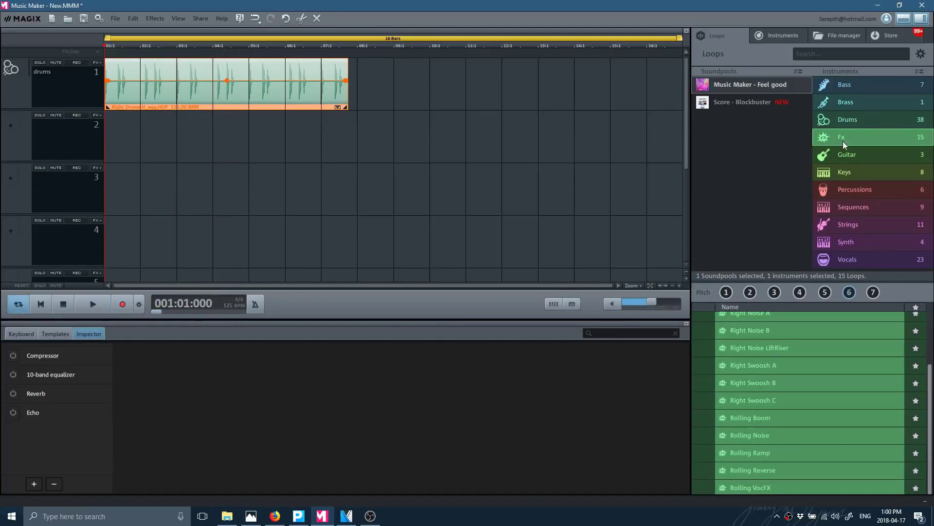
pyautogui.click(849, 154)
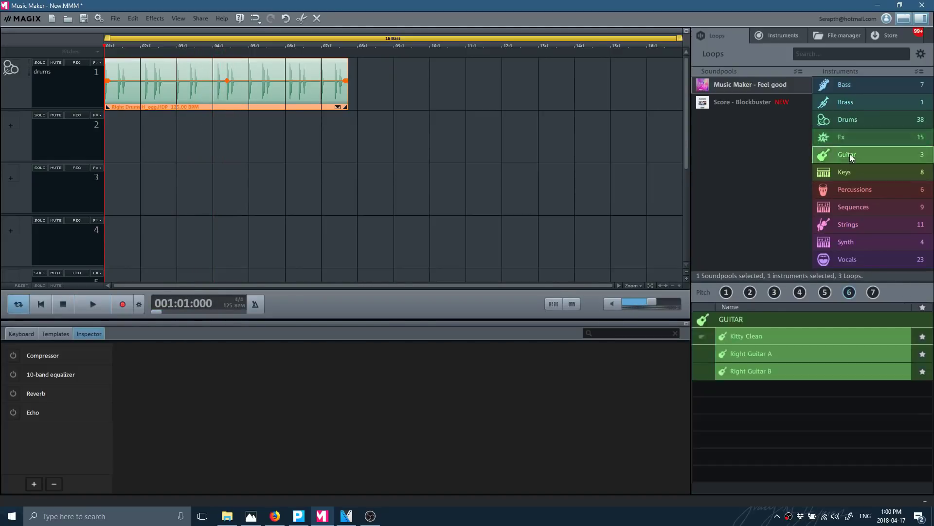
pyautogui.click(759, 353)
pyautogui.moveTo(758, 353); pyautogui.dragTo(127, 145)
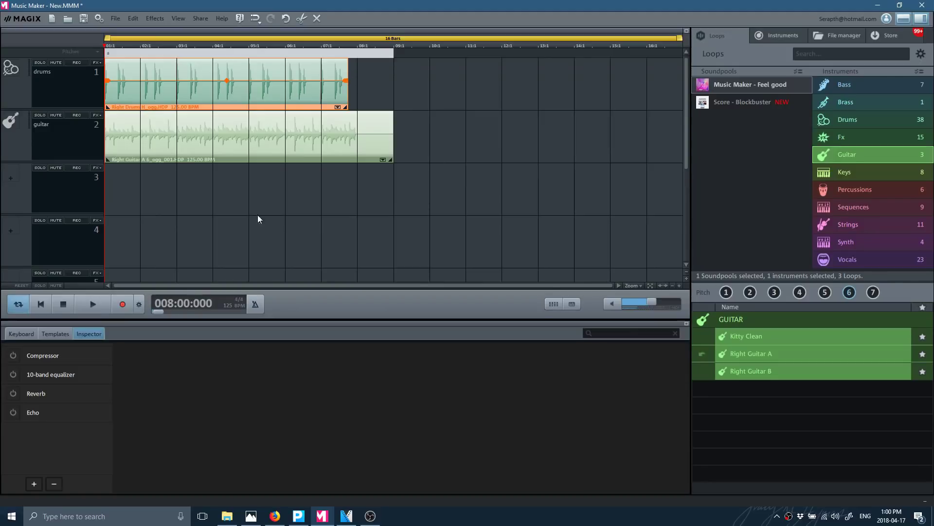
# Step: Play drums and guitar together, stop, and select the guitar clip on track 2
pyautogui.click(92, 302)
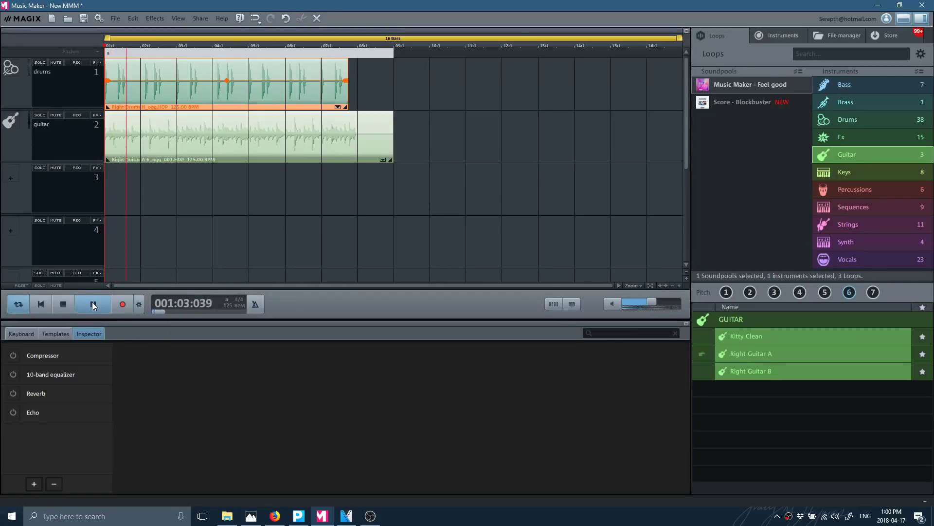
pyautogui.click(65, 300)
pyautogui.click(125, 123)
# Step: Arm track 2 for recording, load Concert Grand LE on track 3, and show the Instruments browser
pyautogui.click(80, 116)
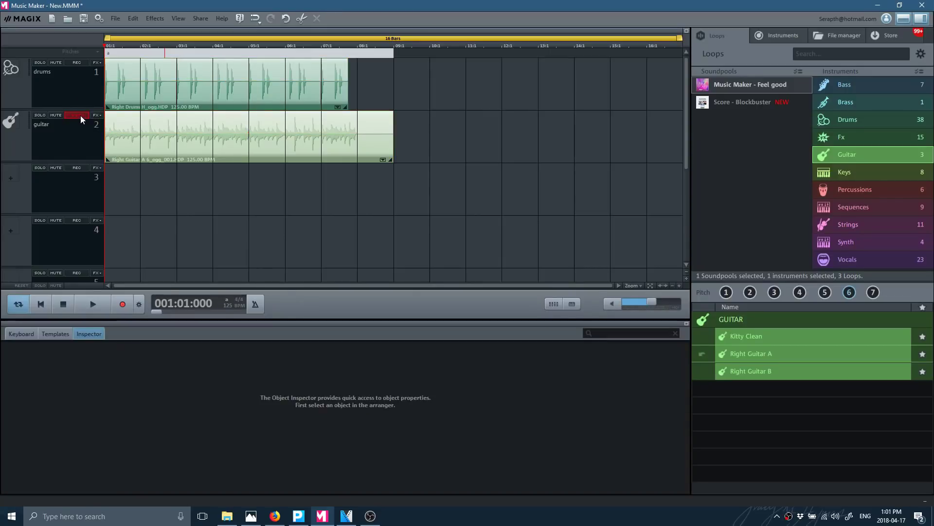
pyautogui.click(25, 336)
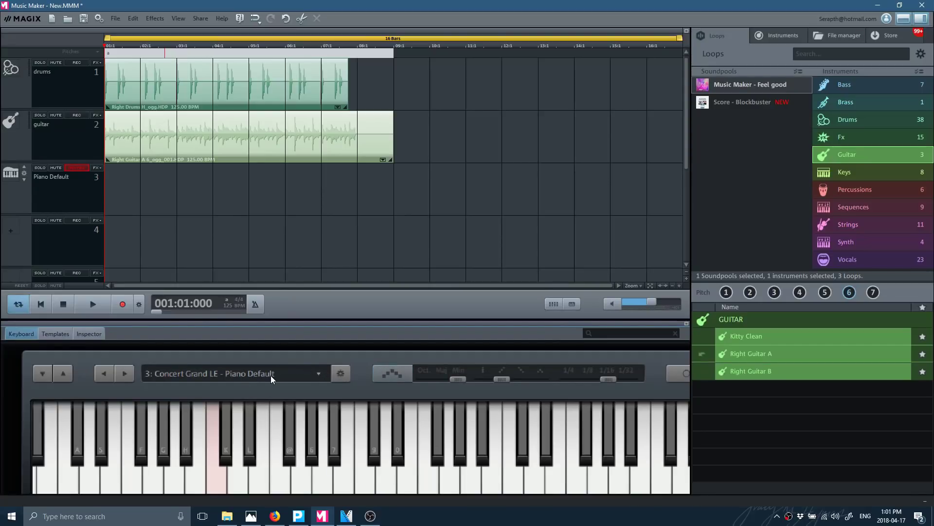
pyautogui.click(181, 368)
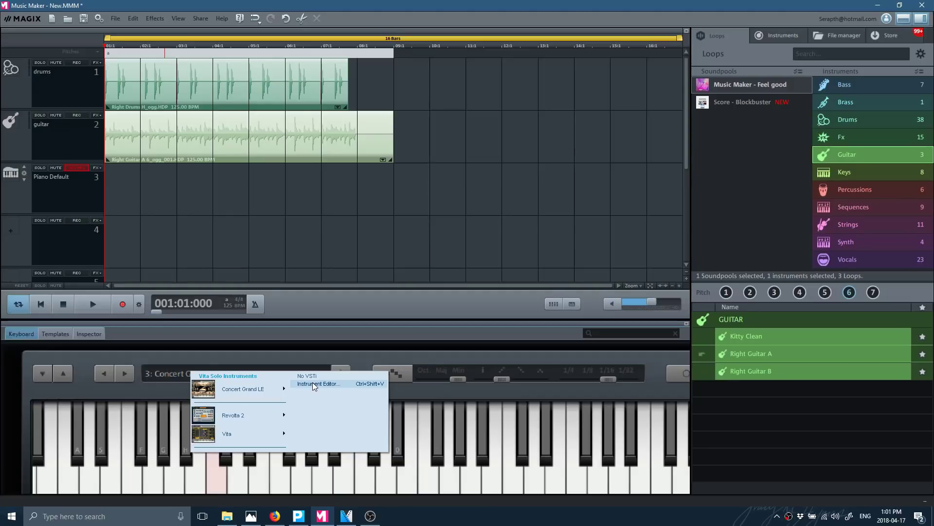
pyautogui.click(234, 396)
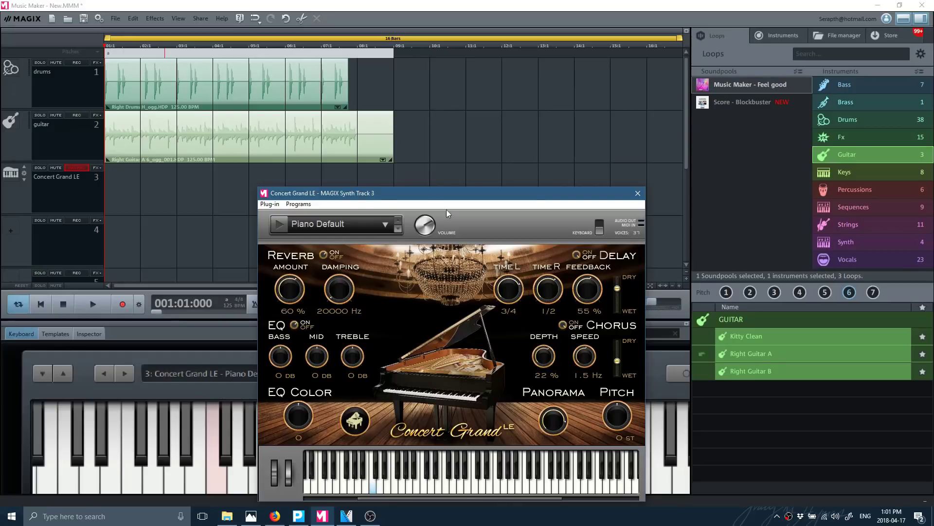
pyautogui.click(638, 193)
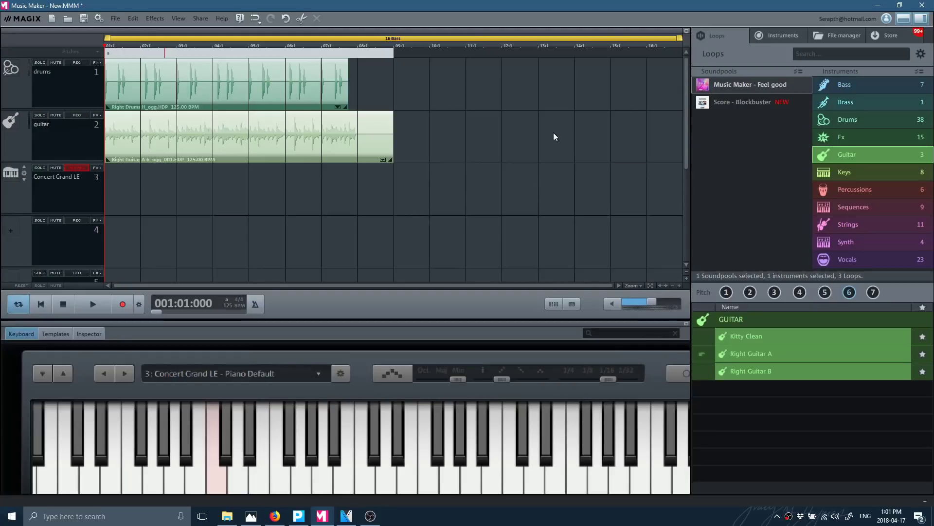
pyautogui.click(778, 36)
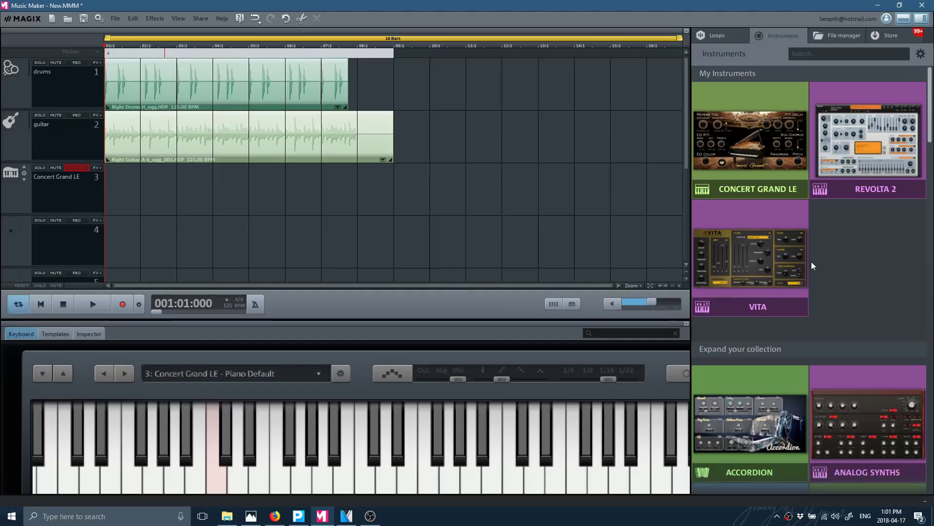
# Step: Load Vita with the Acoustic Drum Kit Pop sound onto track 3, audition two notes, then close its window
pyautogui.moveTo(767, 247)
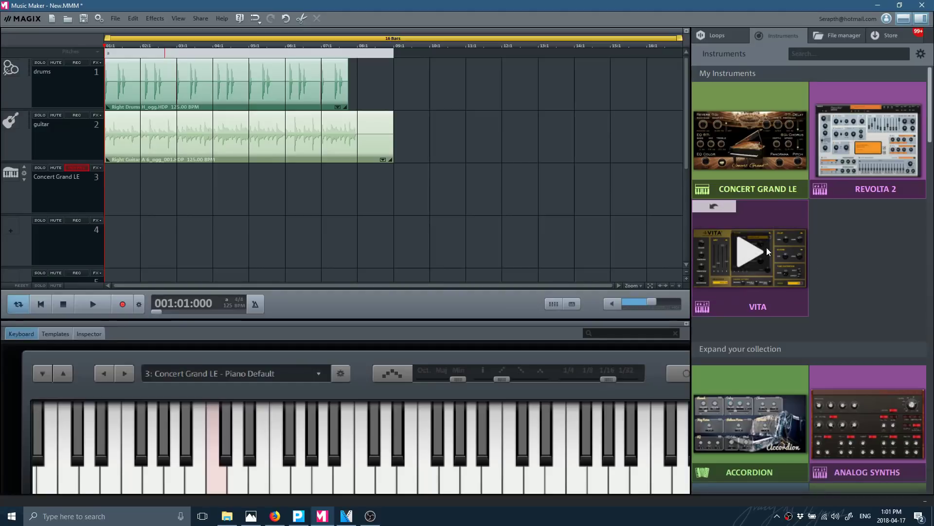
pyautogui.click(749, 293)
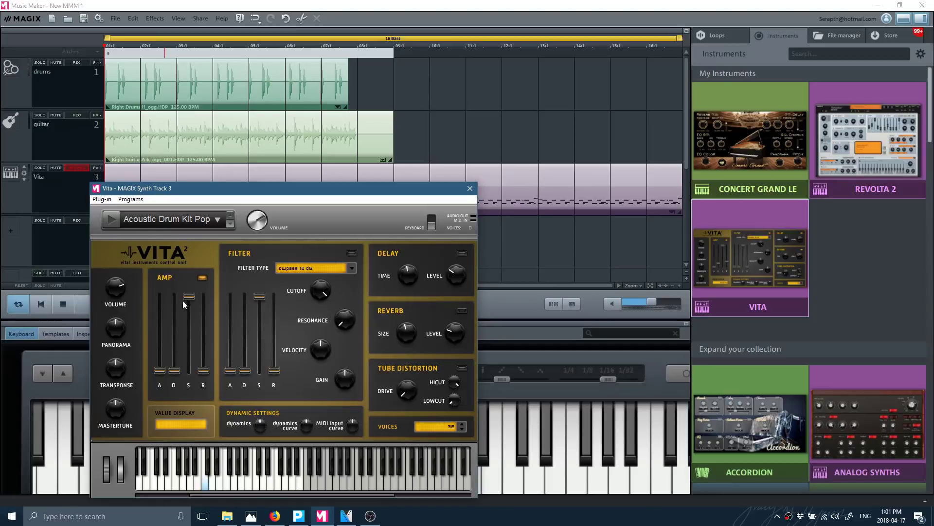
pyautogui.click(251, 469)
pyautogui.click(189, 473)
pyautogui.moveTo(221, 195); pyautogui.dragTo(244, 237)
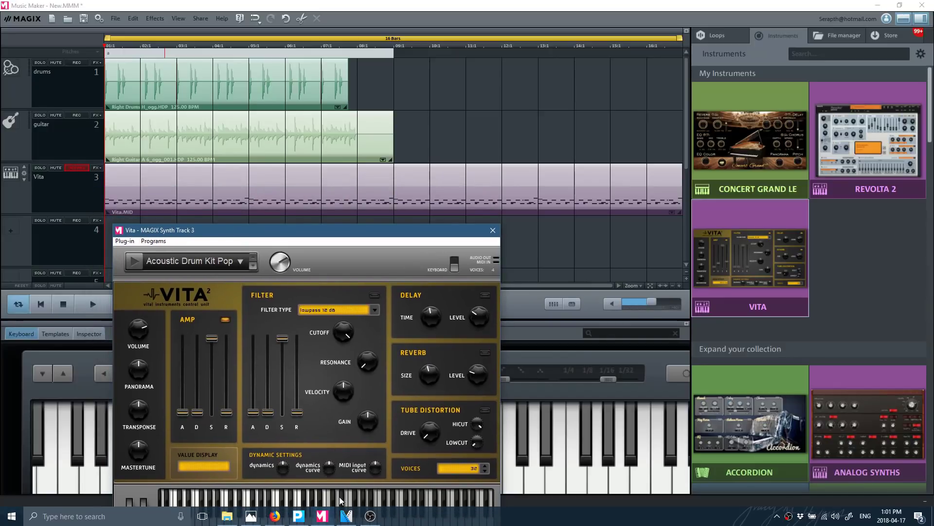
pyautogui.click(493, 230)
# Step: Look through more instruments and the Store's soundpools, then return to the Loops browser
pyautogui.scroll(-3, 740, 414)
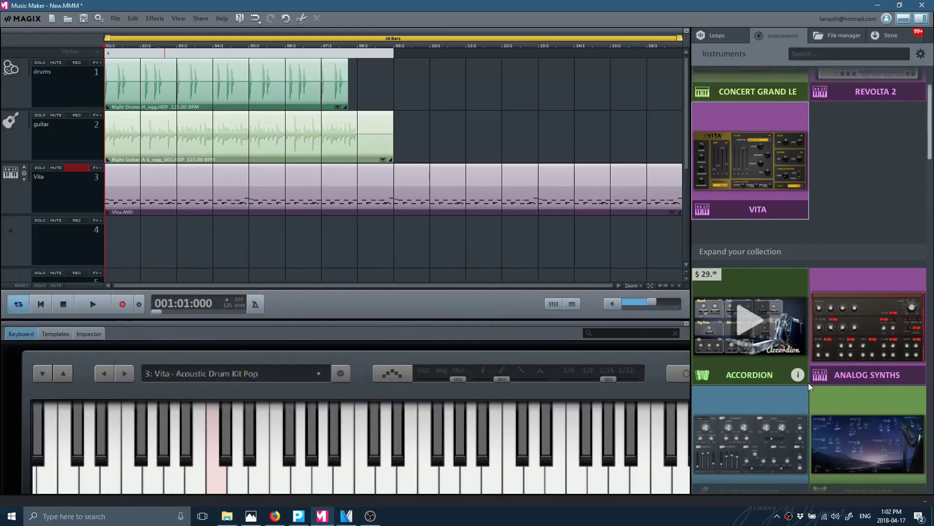
pyautogui.scroll(-7, 737, 247)
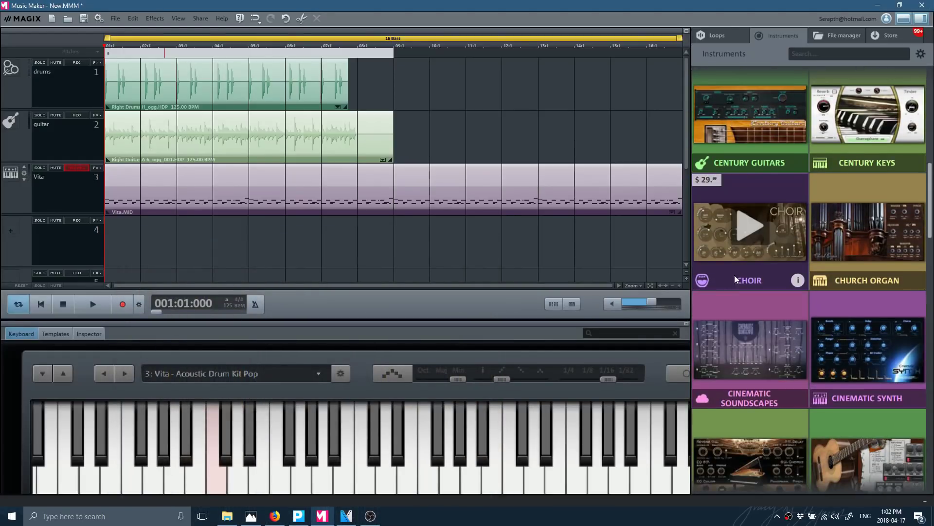
pyautogui.scroll(-3, 749, 364)
pyautogui.scroll(-2, 749, 364)
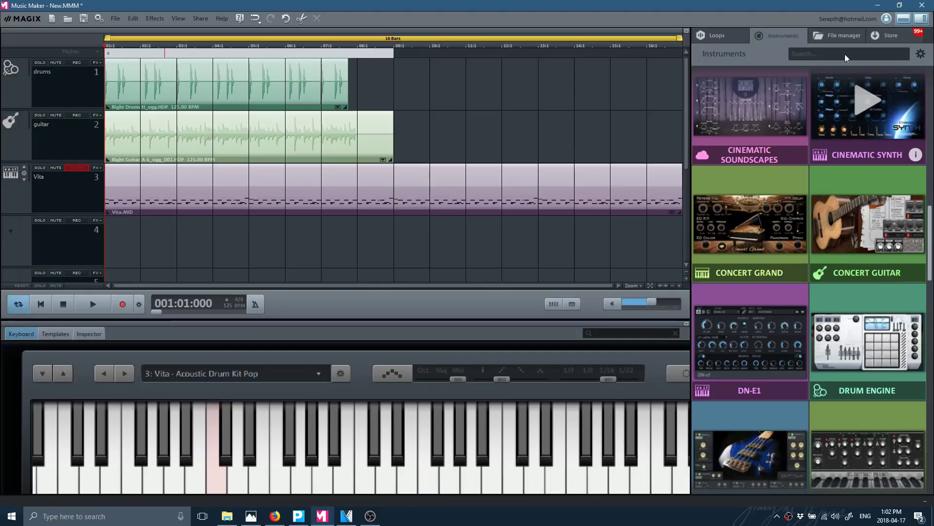
pyautogui.click(903, 32)
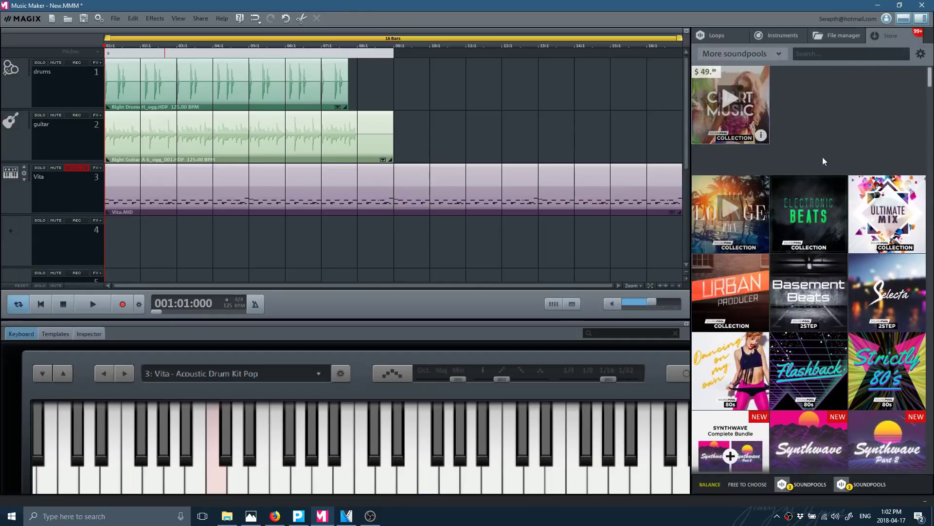
pyautogui.scroll(-10, 763, 292)
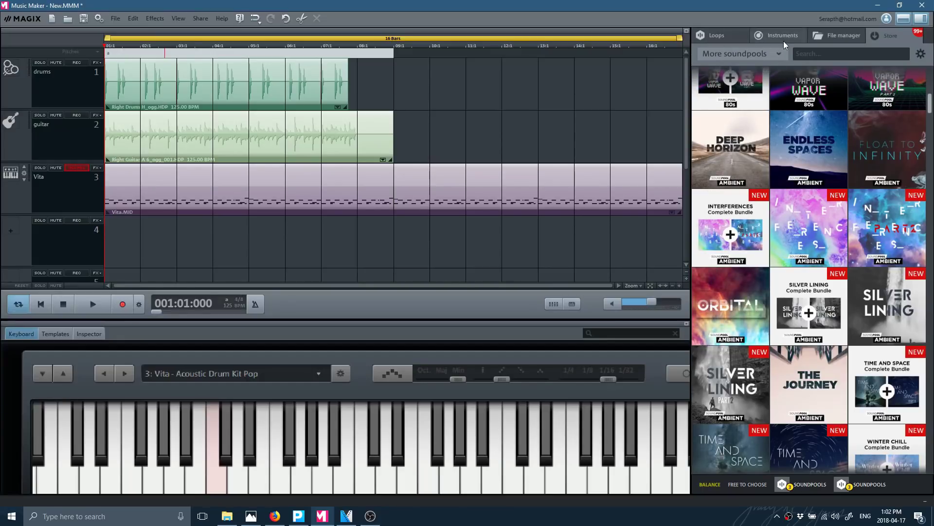
pyautogui.click(732, 35)
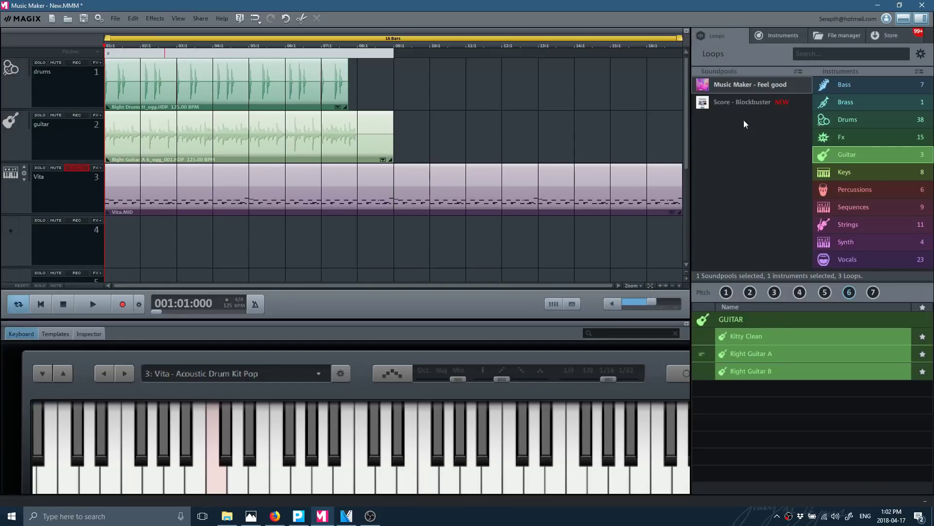
# Step: Show the Wind loops of the Score - Blockbuster soundpool
pyautogui.click(736, 104)
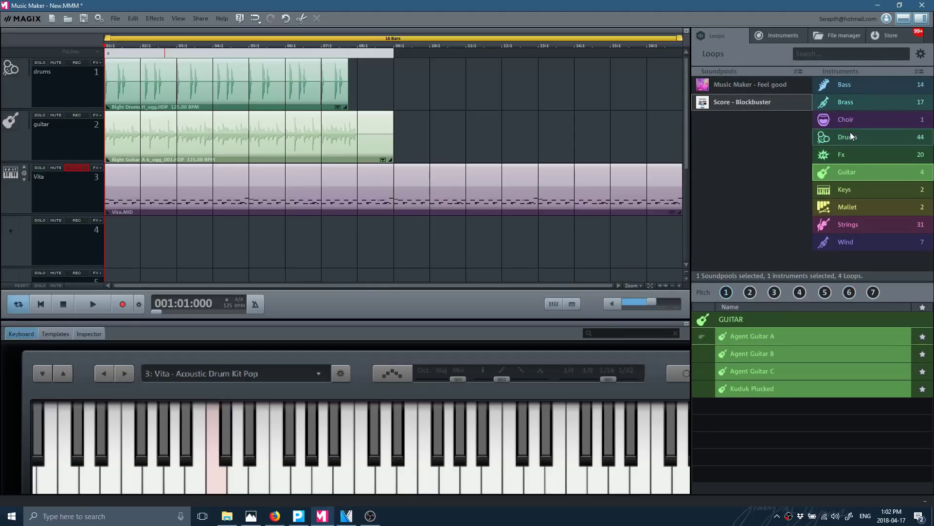
pyautogui.click(851, 208)
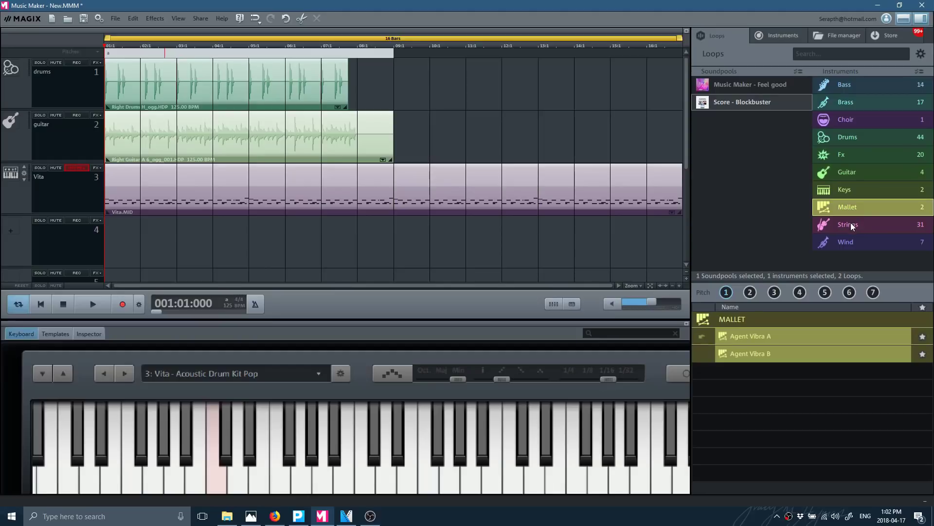
pyautogui.click(851, 223)
pyautogui.click(851, 241)
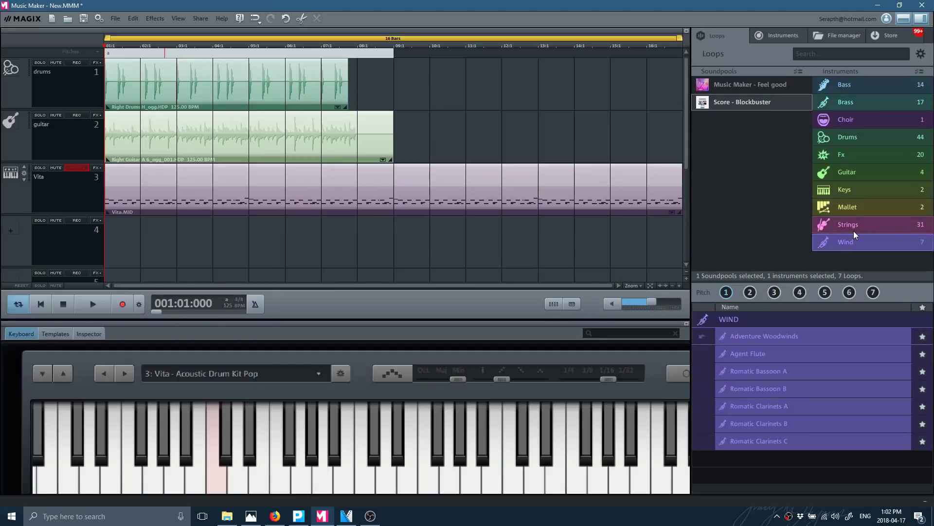
pyautogui.click(854, 230)
pyautogui.click(852, 240)
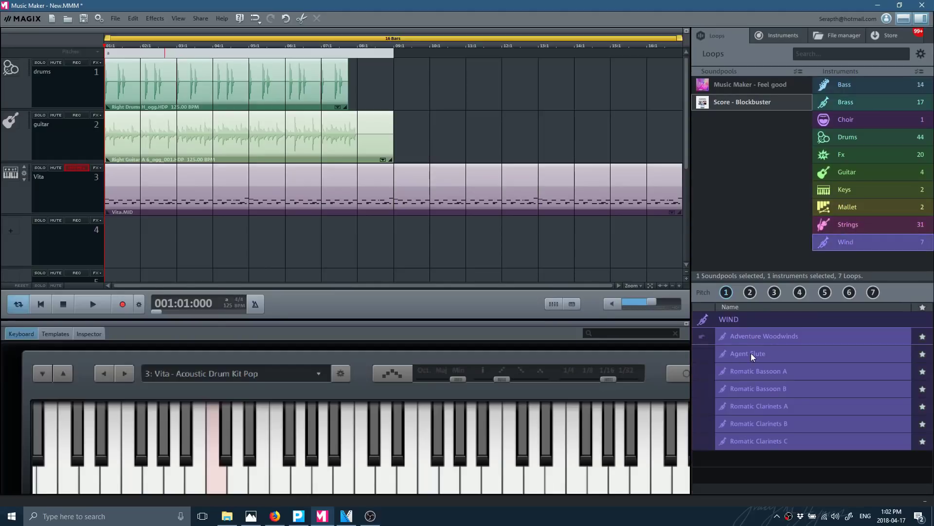
# Step: Place the Agent Flute loop at the start of track 4 with pitch adjustment, and preview the arrangement
pyautogui.moveTo(751, 353); pyautogui.dragTo(133, 223)
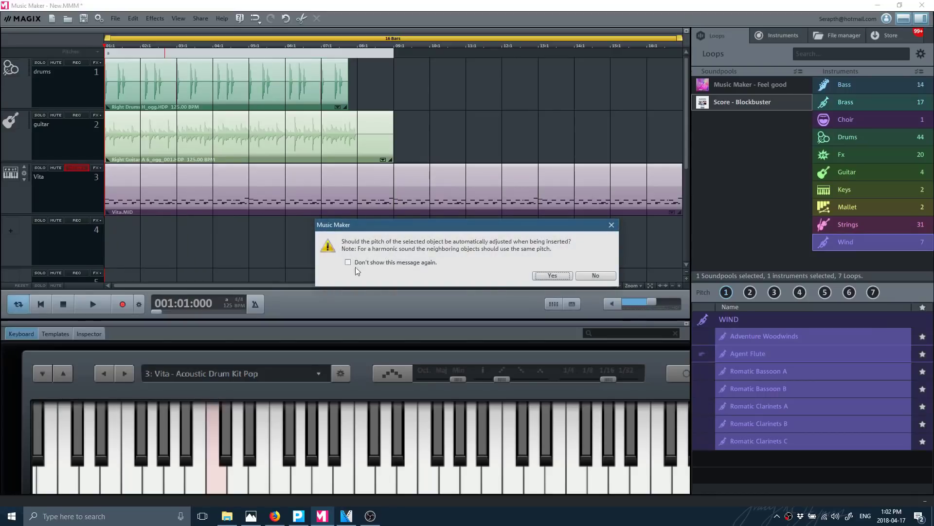
pyautogui.click(552, 276)
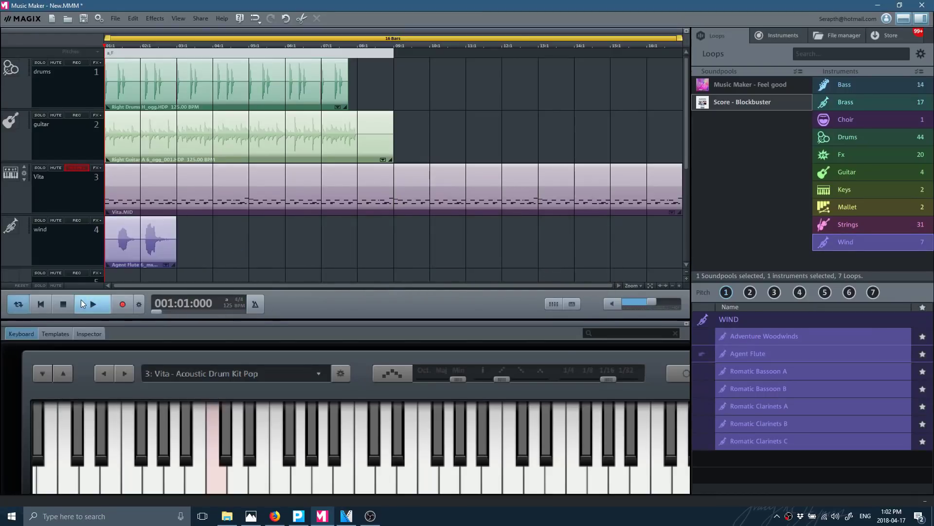
pyautogui.click(86, 300)
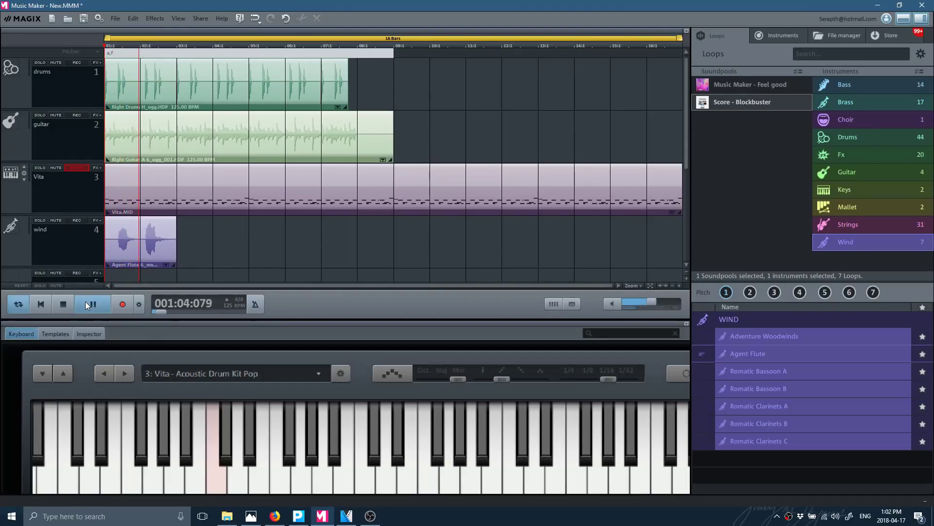
pyautogui.click(62, 303)
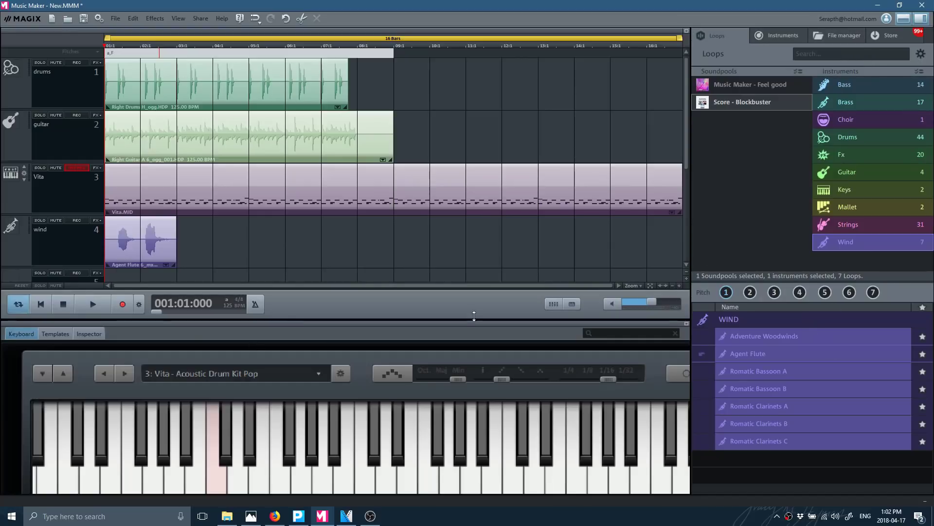
# Step: Load Revolta 2 from the Instruments browser onto a new track 5, then switch to Xara
pyautogui.click(796, 39)
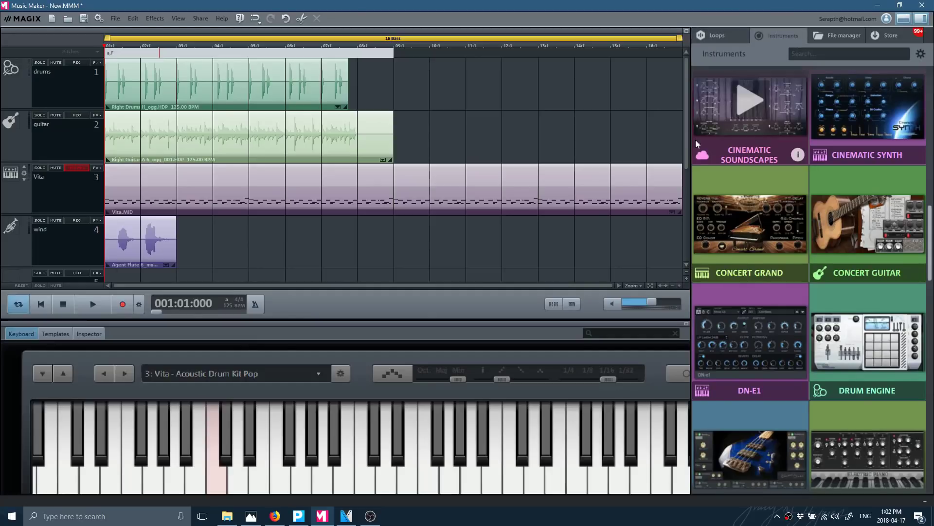
pyautogui.scroll(8, 778, 189)
pyautogui.scroll(1, 779, 194)
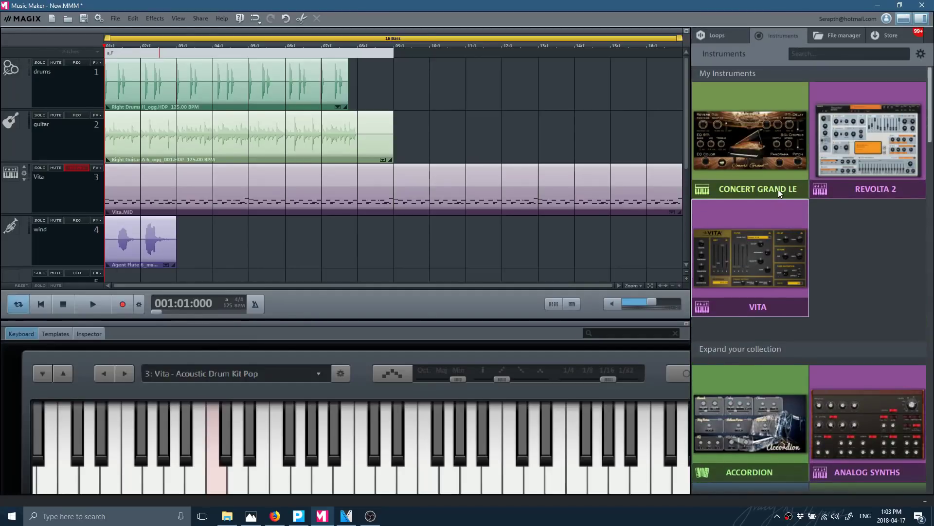
pyautogui.click(855, 142)
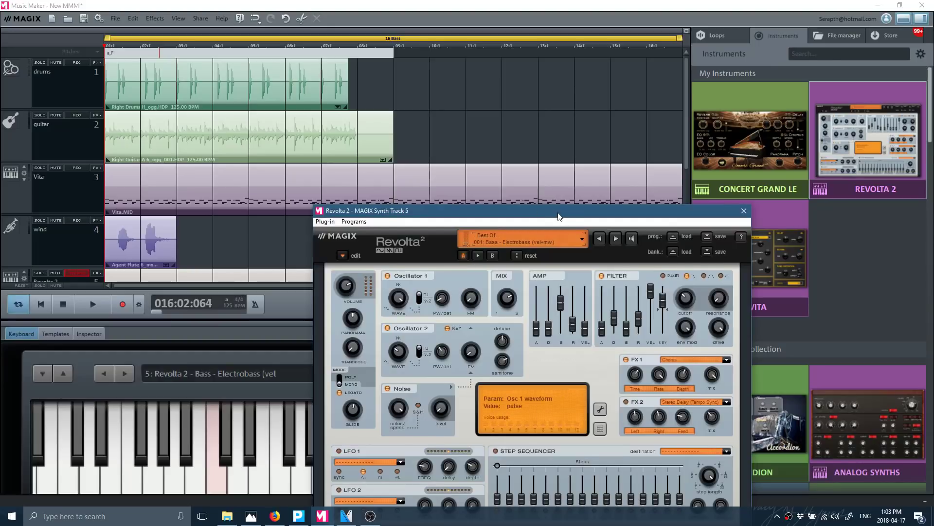
pyautogui.moveTo(559, 218); pyautogui.dragTo(450, 106)
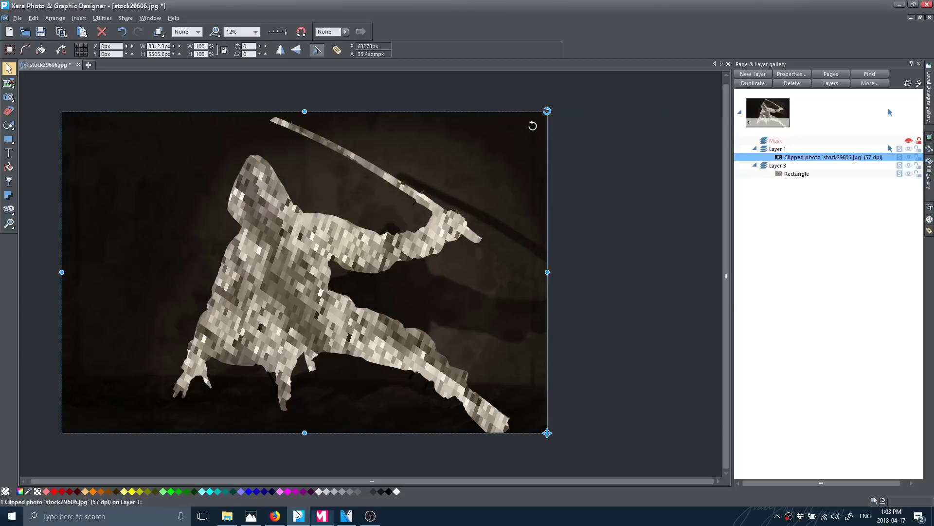
pyautogui.click(298, 516)
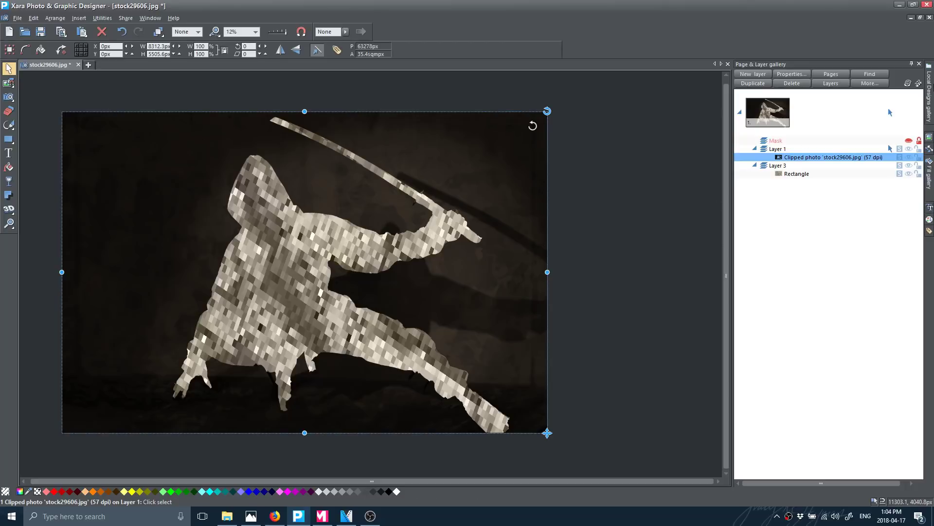
# Step: Show the File menu's New options for the stock29606.jpg document
pyautogui.click(17, 18)
pyautogui.moveTo(22, 29)
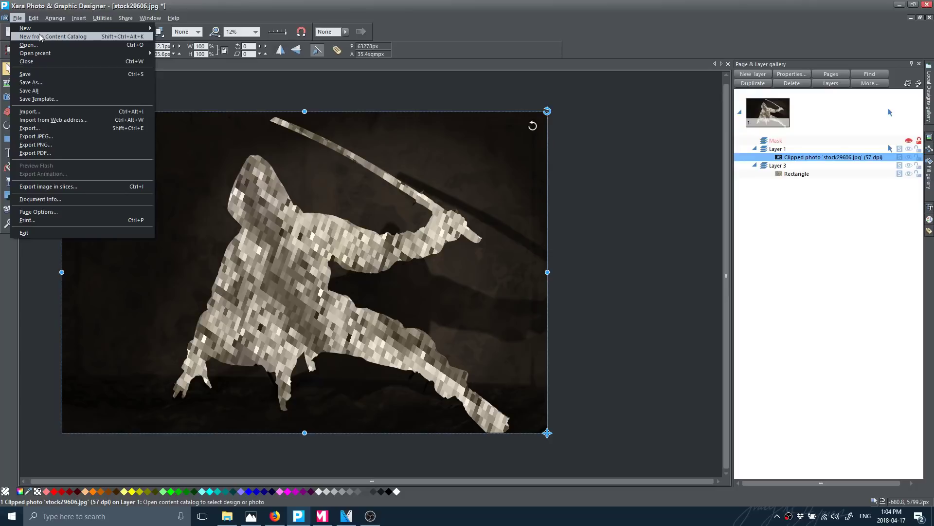
# Step: Search the Online Content Catalogue's stock photos for 'phon', replacing the old 'ninja' search
pyautogui.click(40, 38)
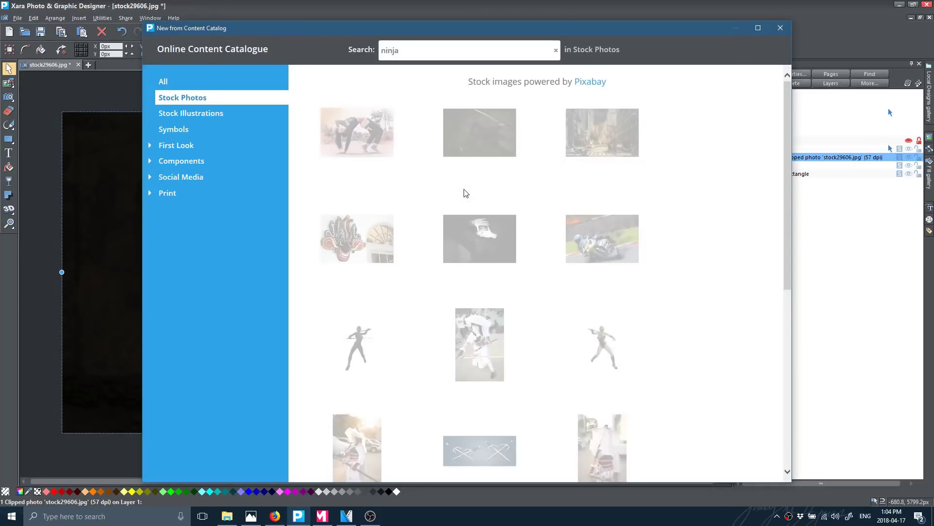
pyautogui.scroll(-7, 549, 286)
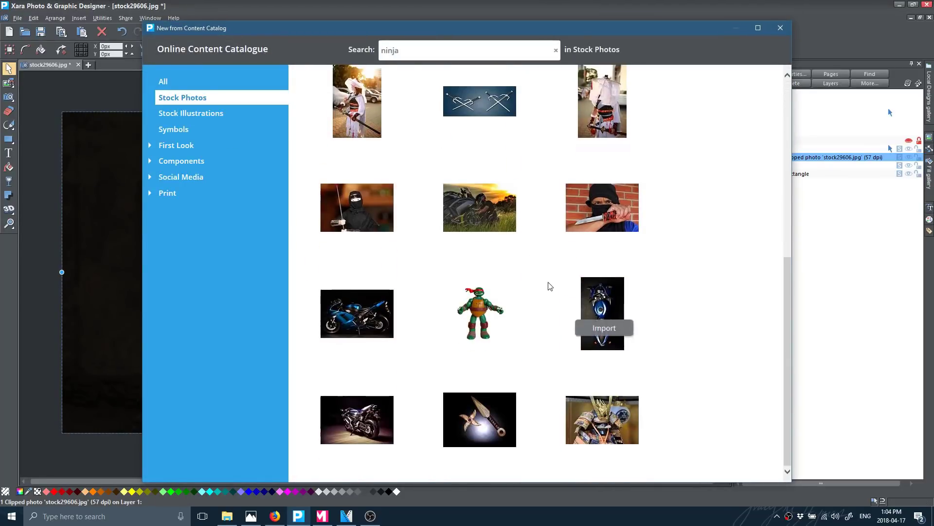
pyautogui.scroll(7, 550, 284)
pyautogui.moveTo(442, 54); pyautogui.dragTo(346, 58)
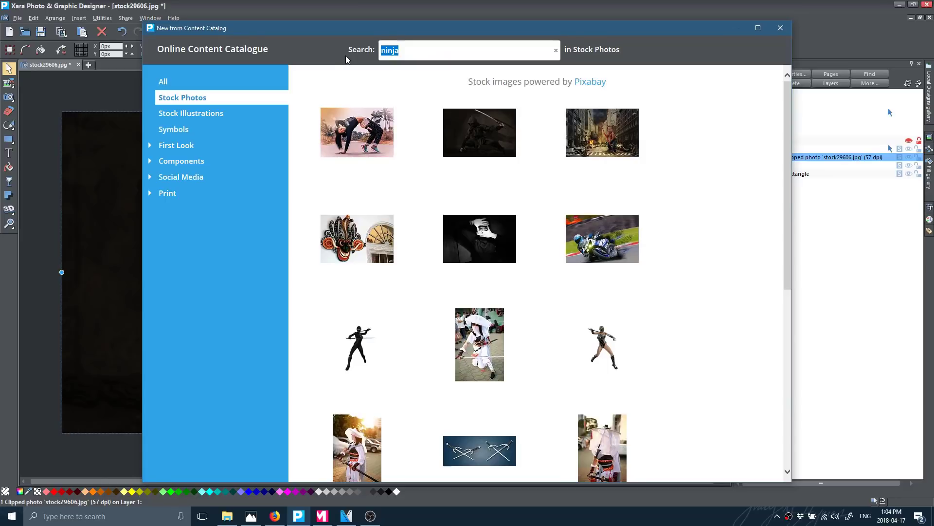
pyautogui.write('phone')
pyautogui.press('Return')
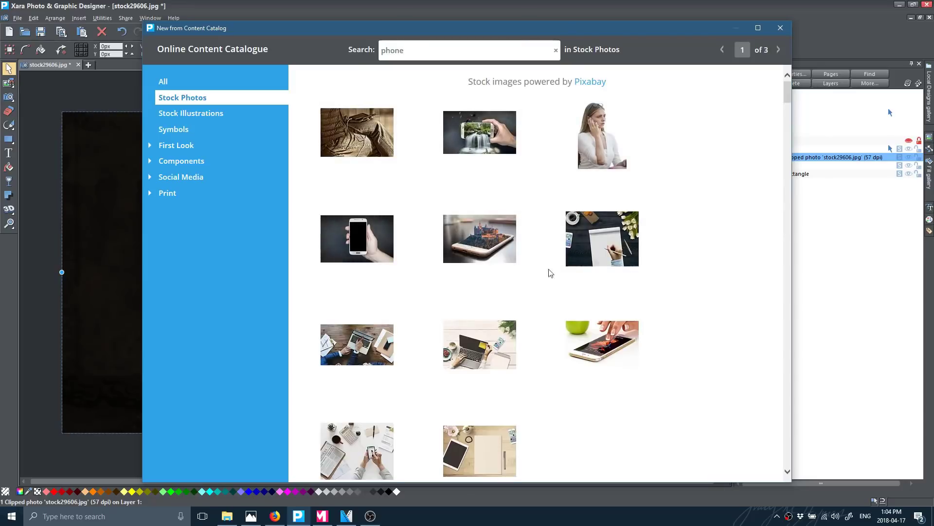
# Step: Import the phone-on-table photo stock8212.jpg from the search results into Layer 1
pyautogui.scroll(-7, 652, 341)
pyautogui.scroll(-6, 652, 342)
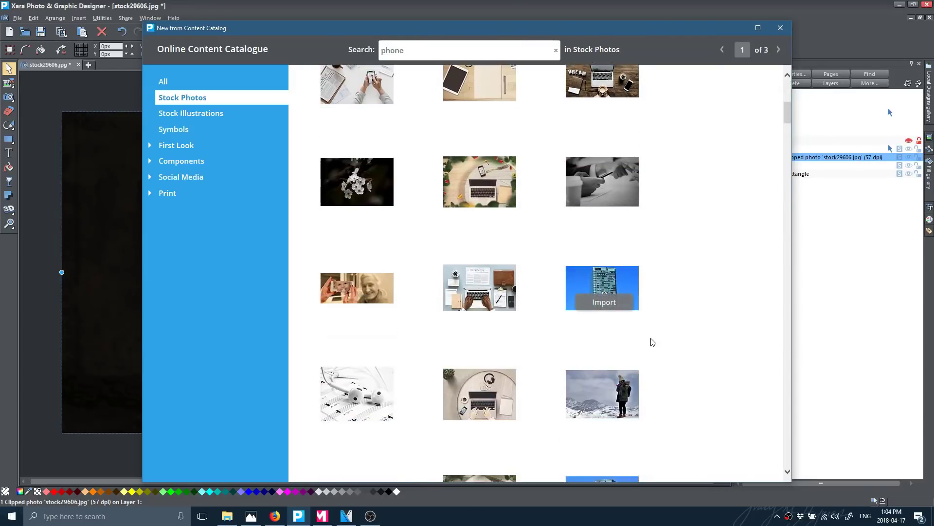
pyautogui.scroll(-6, 653, 341)
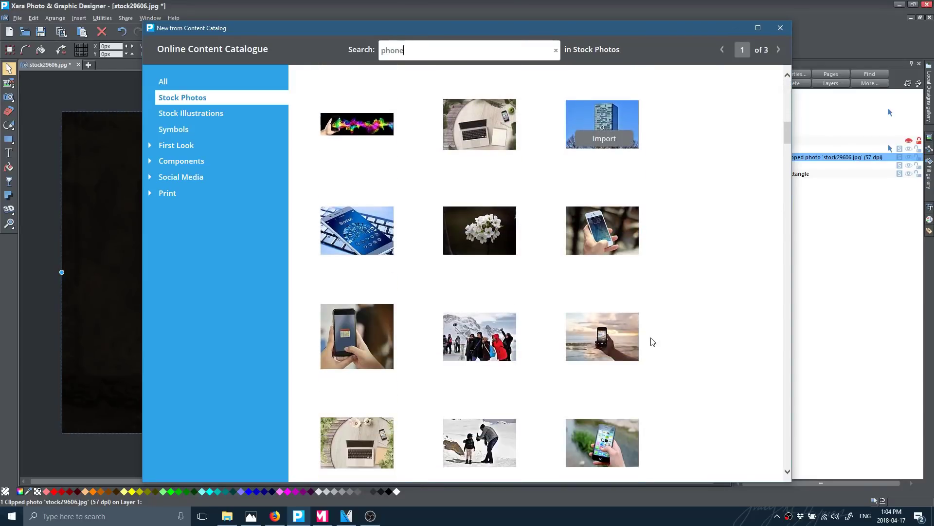
pyautogui.scroll(-4, 652, 342)
pyautogui.scroll(-5, 651, 340)
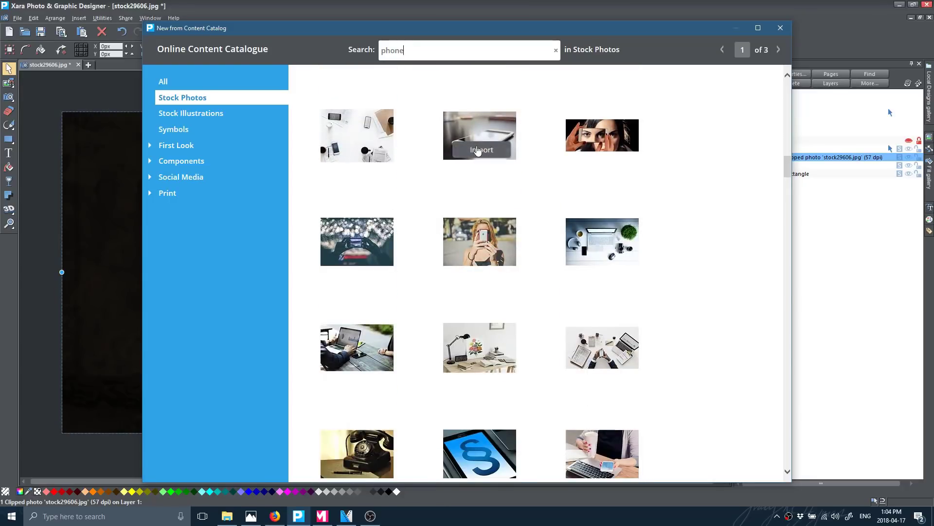
pyautogui.click(483, 133)
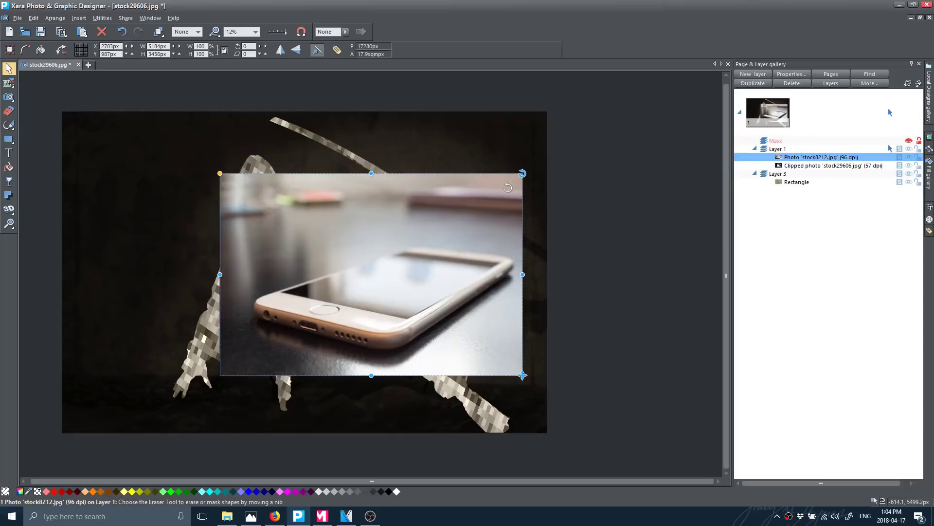
pyautogui.click(21, 18)
pyautogui.moveTo(27, 28)
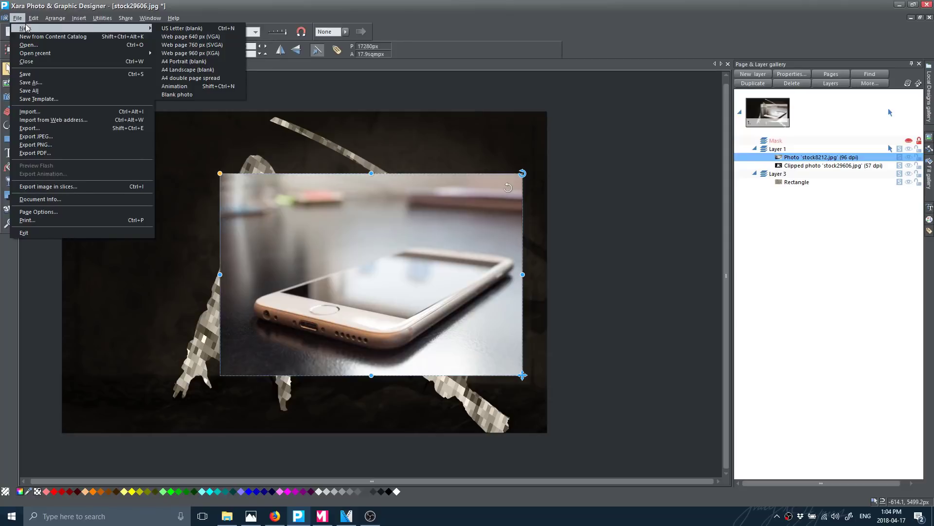
# Step: Move the stock8212.jpg phone photo up-left and enlarge it to about 7067x4711 px
pyautogui.click(219, 175)
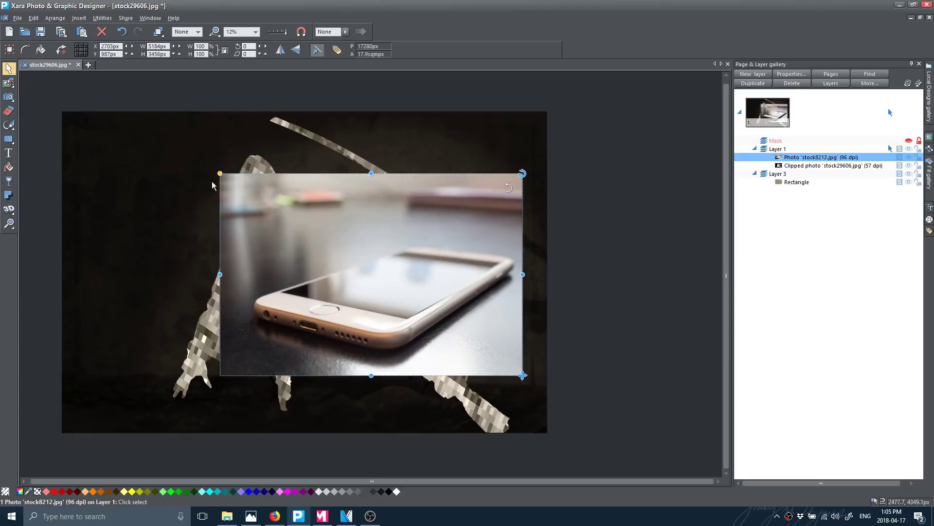
pyautogui.moveTo(450, 224); pyautogui.dragTo(368, 184)
pyautogui.moveTo(441, 335); pyautogui.dragTo(551, 409)
pyautogui.moveTo(405, 329); pyautogui.dragTo(361, 321)
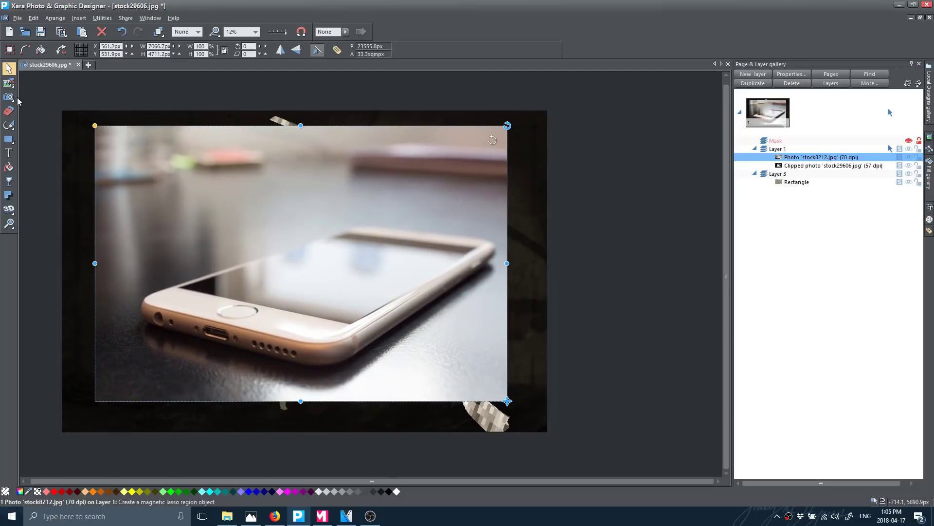
pyautogui.click(9, 83)
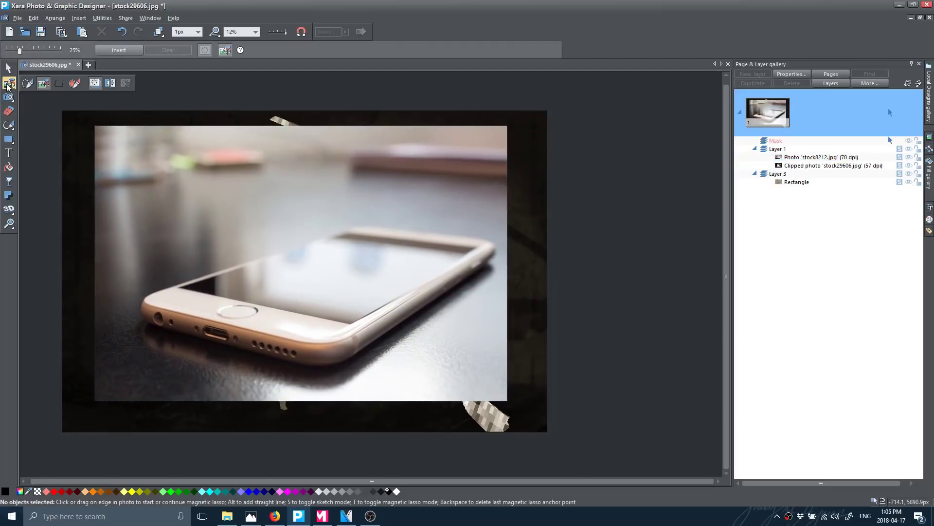
pyautogui.click(45, 83)
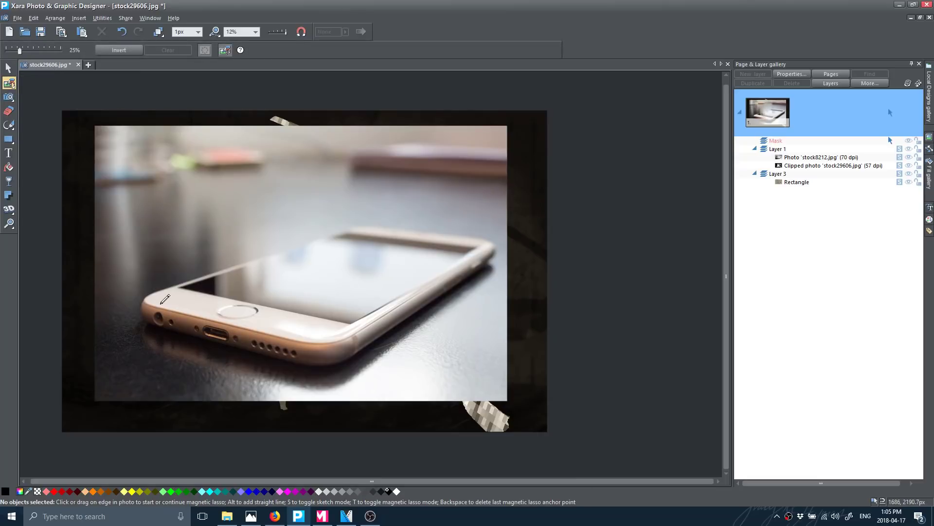
pyautogui.click(158, 284)
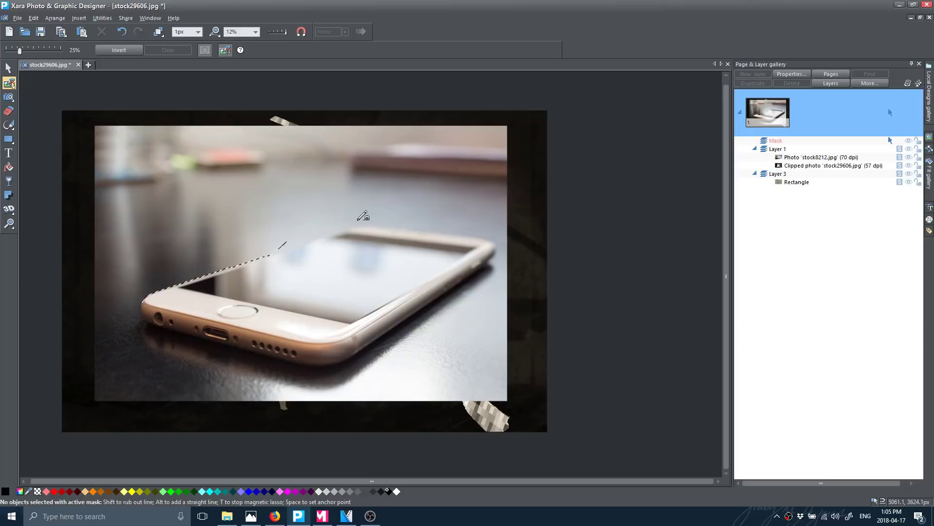
pyautogui.doubleClick(356, 219)
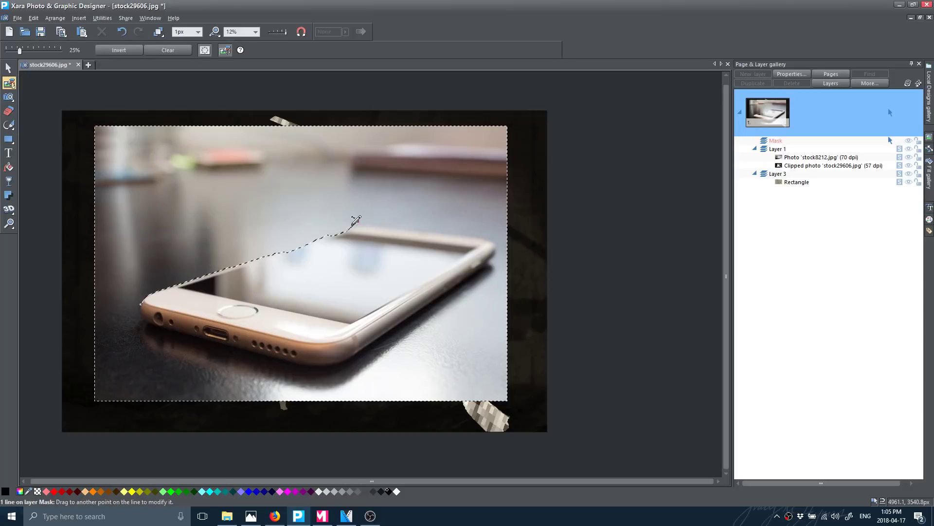
pyautogui.click(357, 220)
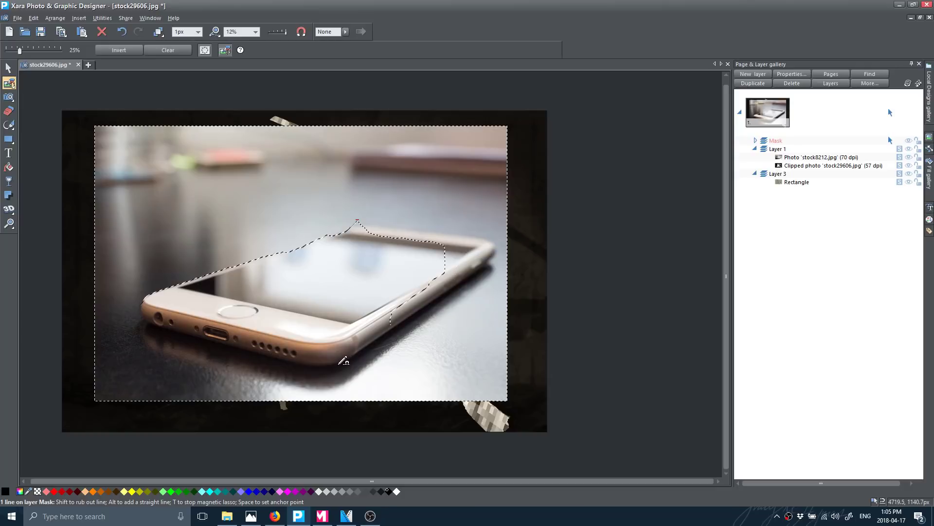
pyautogui.click(338, 364)
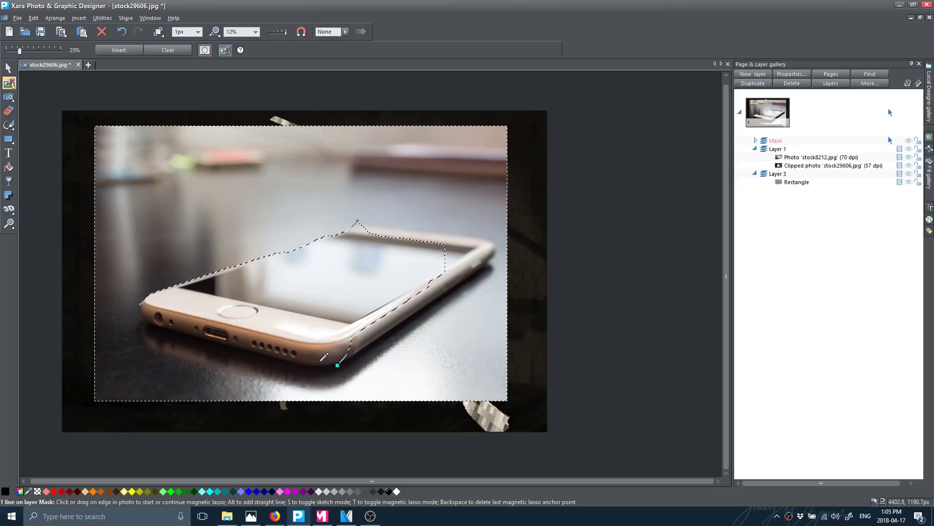
pyautogui.moveTo(323, 358)
pyautogui.mouseDown()
pyautogui.moveTo(165, 319)
pyautogui.moveTo(144, 304)
pyautogui.mouseUp()
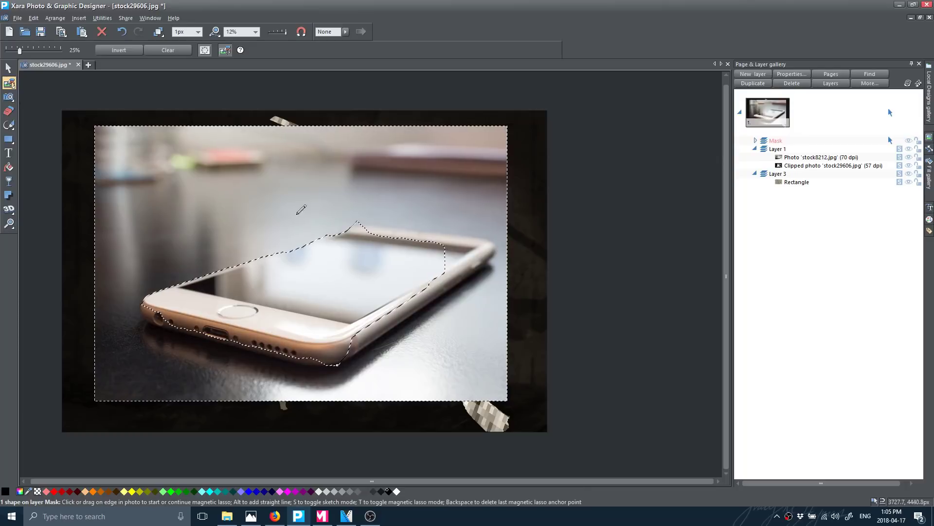
pyautogui.press('Delete')
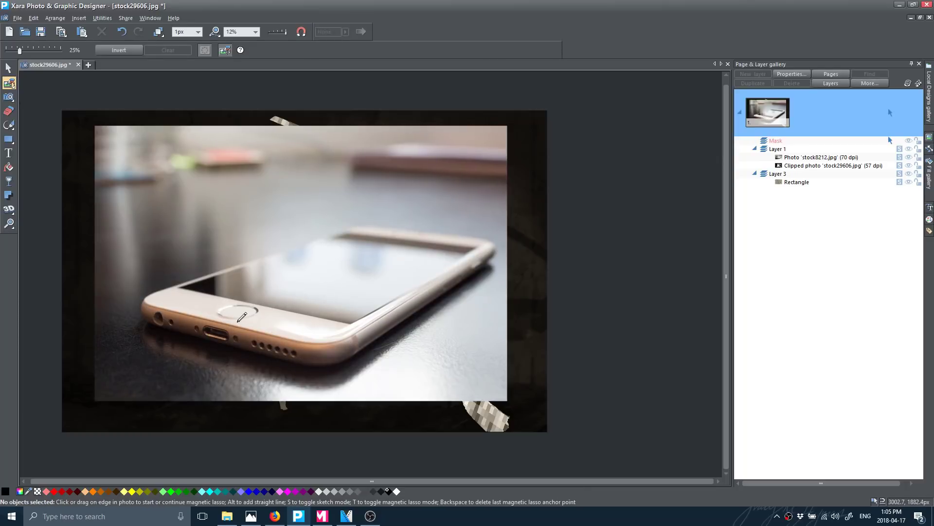
# Step: Zoom in and trace a closed Magnetic Lasso outline around the phone's home button
pyautogui.scroll(4, 244, 313)
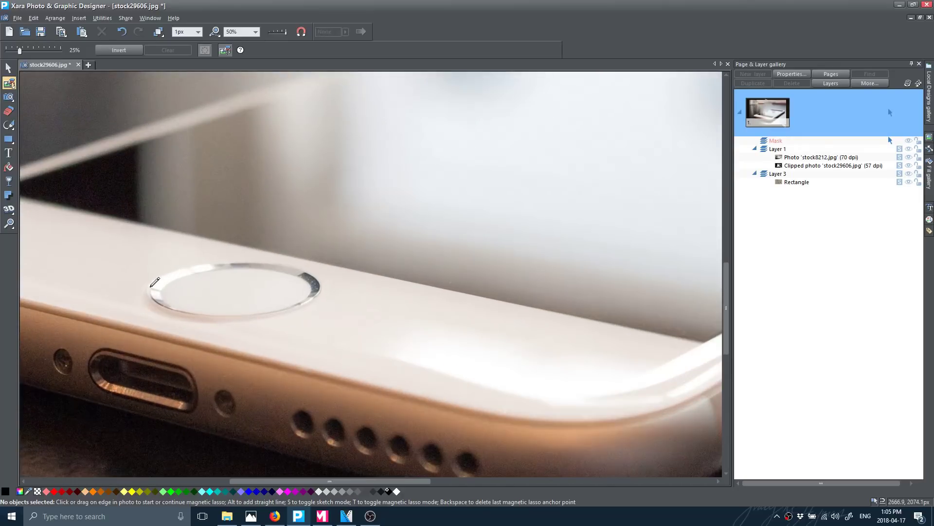
pyautogui.click(156, 281)
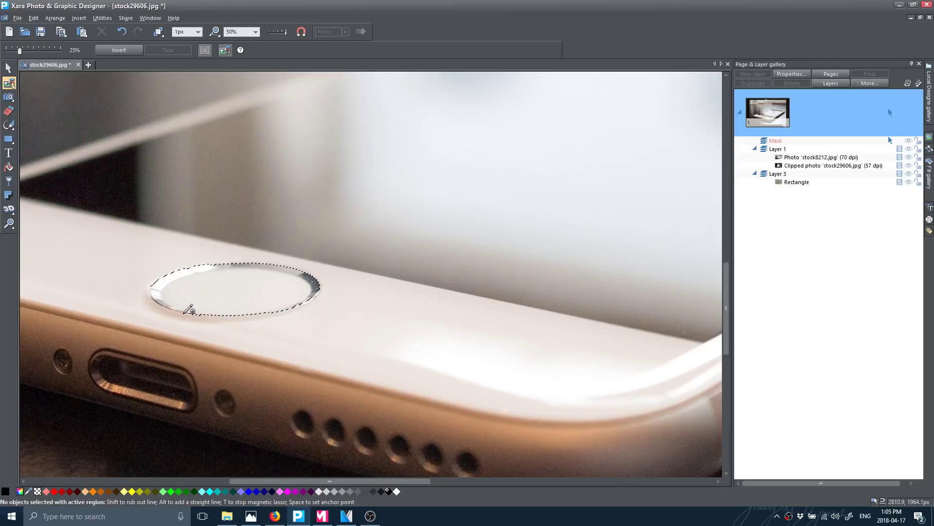
pyautogui.click(151, 283)
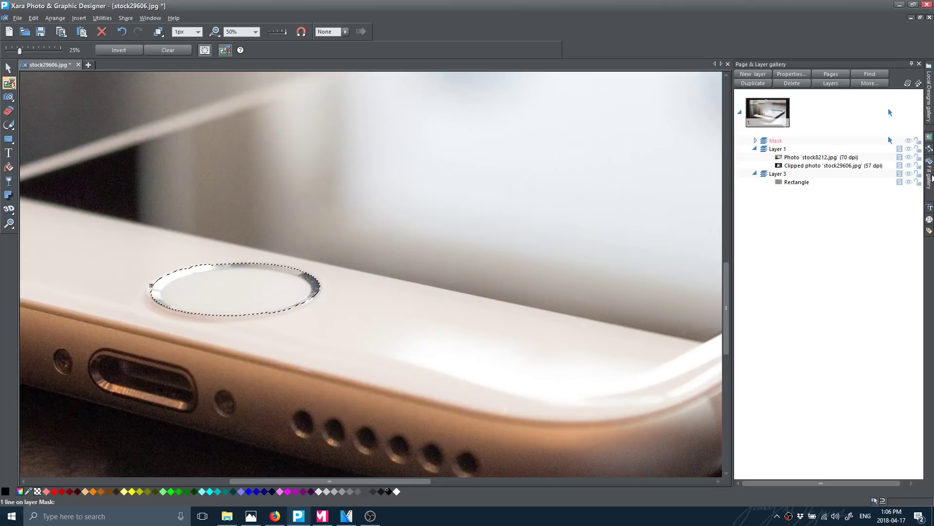
# Step: Look through the Fill and Local Designs galleries, then return to the Page & Layer gallery
pyautogui.click(926, 178)
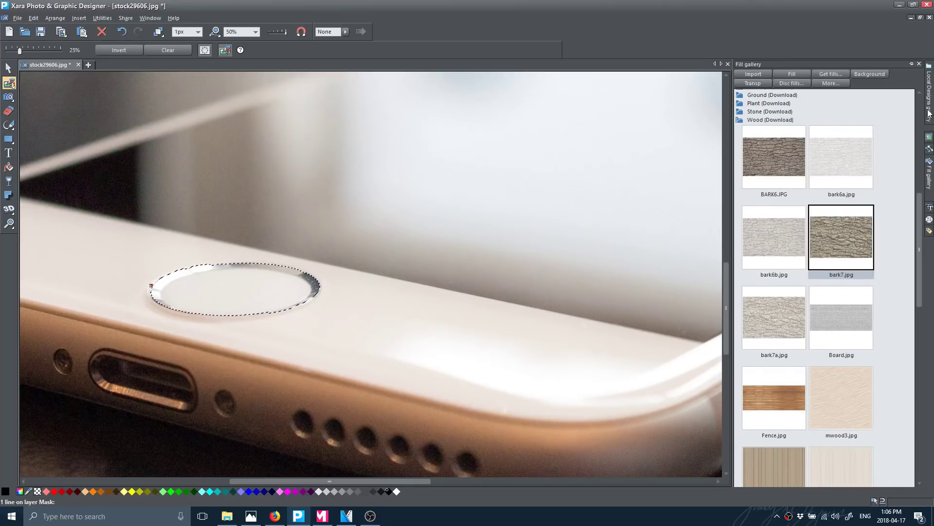
pyautogui.click(930, 96)
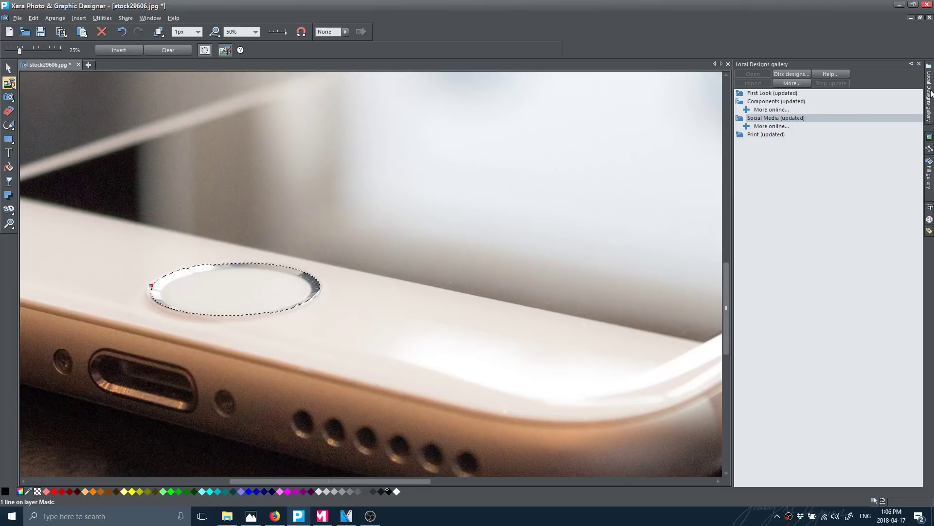
pyautogui.click(929, 137)
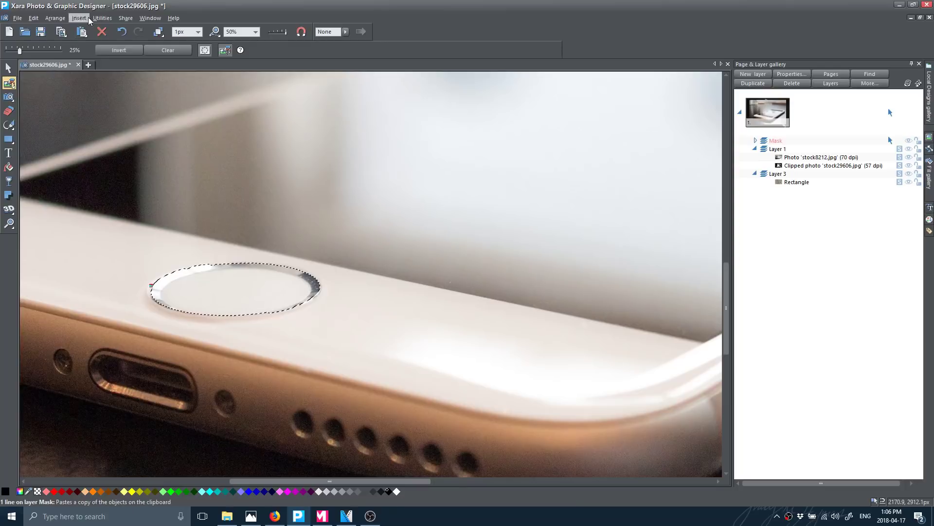
# Step: Draw two rectangles over the phone photo, the second sized 1170 × 878 px
pyautogui.click(9, 139)
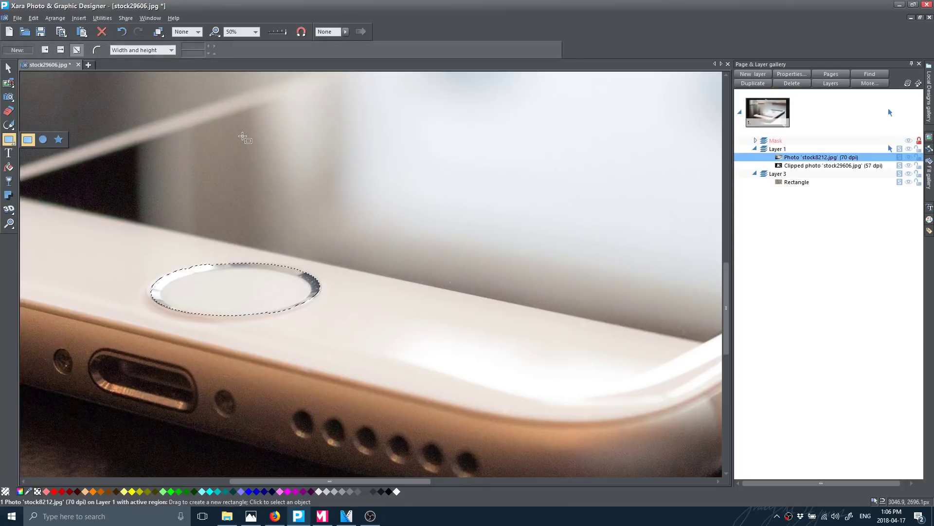
pyautogui.moveTo(243, 135); pyautogui.dragTo(478, 156)
pyautogui.click(452, 155)
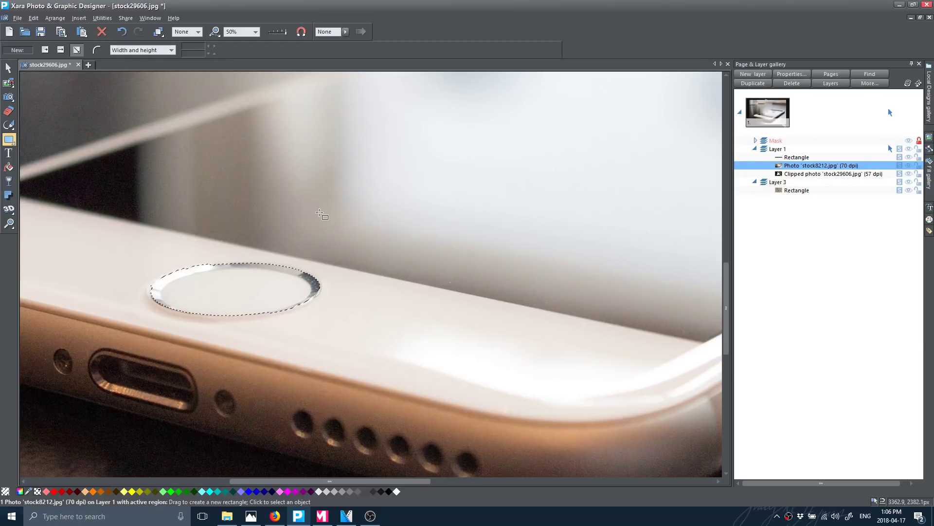
pyautogui.moveTo(398, 116); pyautogui.dragTo(683, 329)
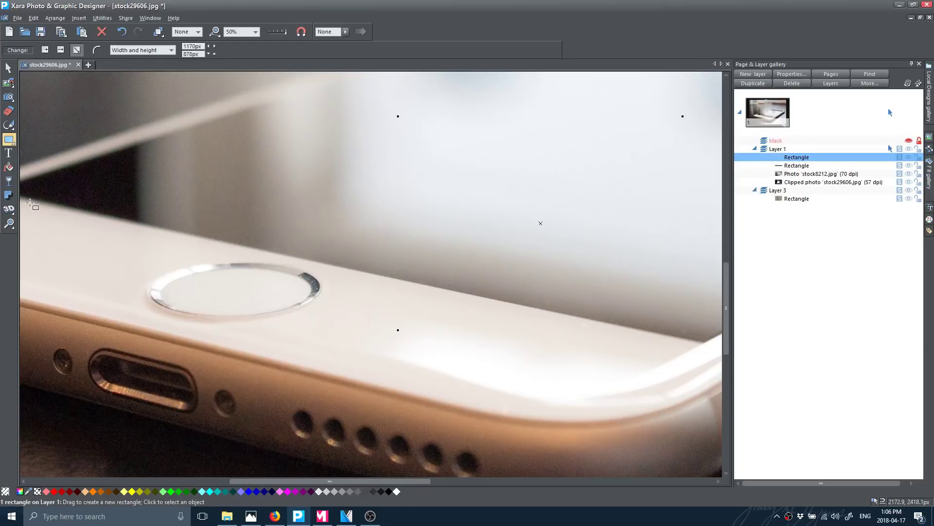
# Step: Create a new blank document and draw a 5.81x3.64in rectangle on it
pyautogui.click(17, 18)
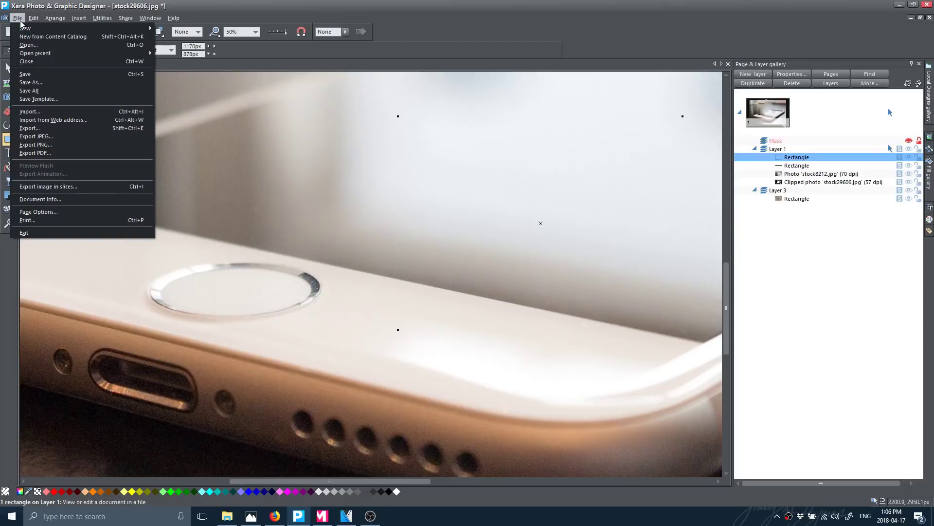
pyautogui.moveTo(28, 30)
pyautogui.click(181, 28)
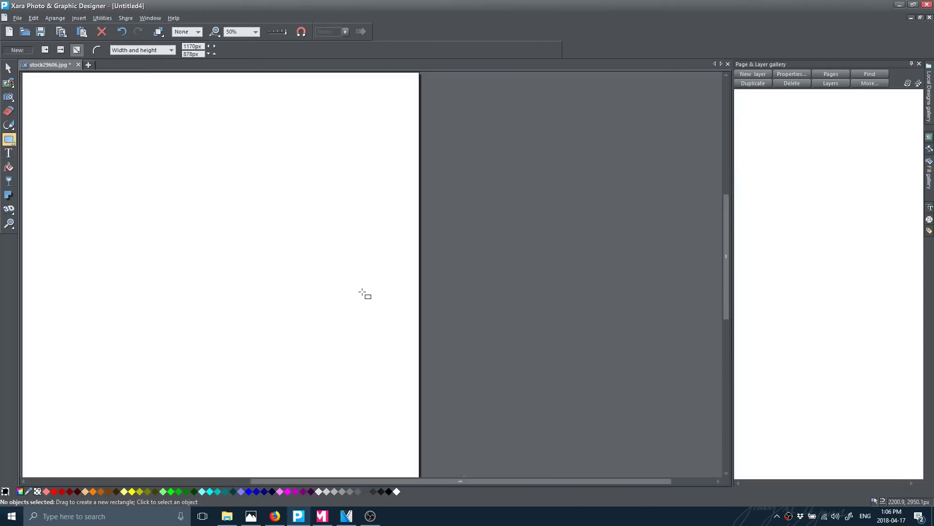
pyautogui.moveTo(86, 150); pyautogui.dragTo(357, 319)
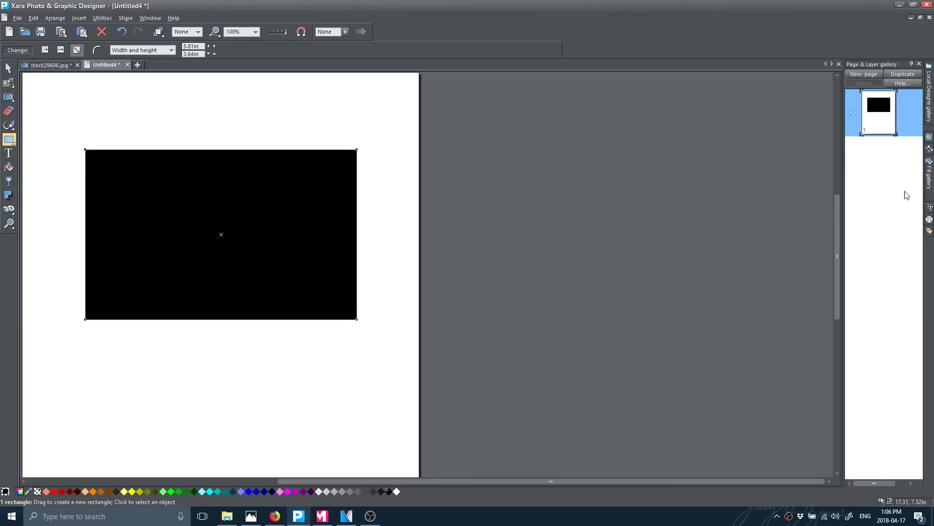
# Step: Browse the Fill gallery's Fabric and Ground (Download) texture sets to reach pebbles4.jpg
pyautogui.click(930, 173)
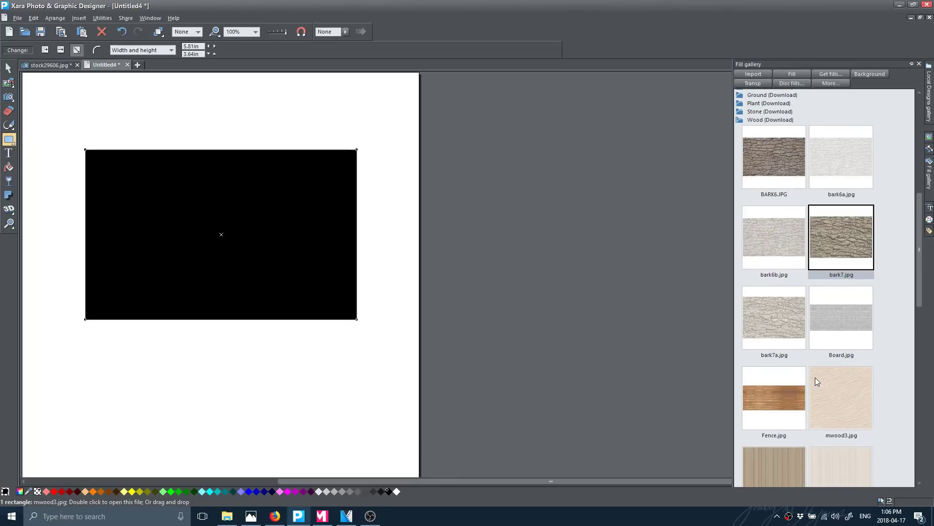
pyautogui.scroll(-3, 816, 378)
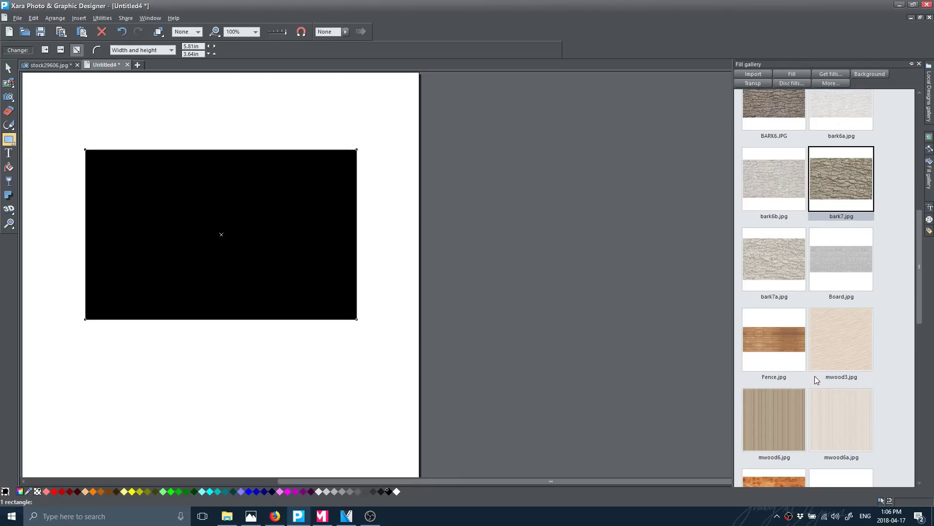
pyautogui.scroll(-6, 816, 375)
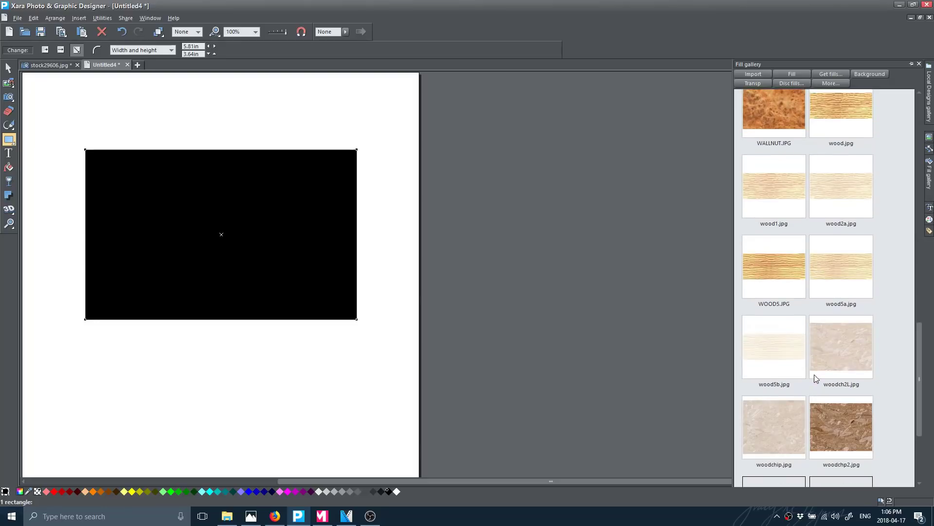
pyautogui.scroll(-8, 816, 377)
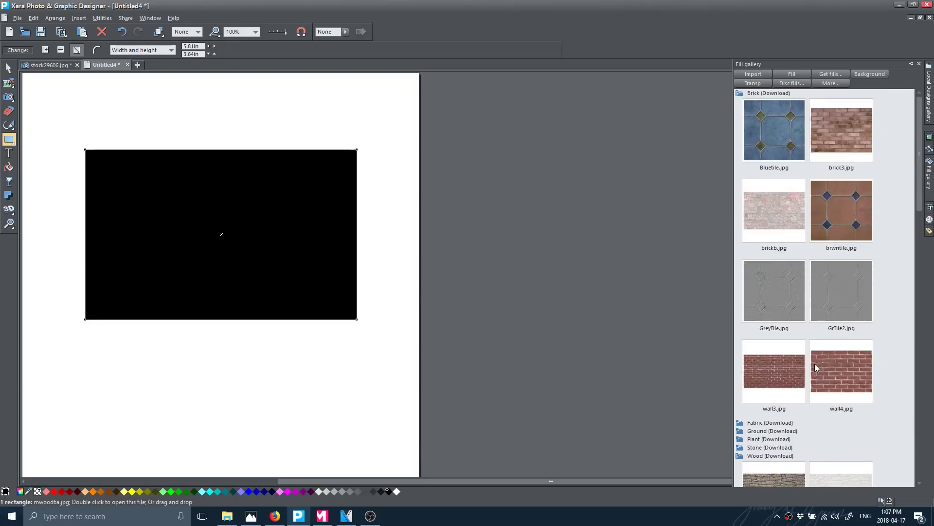
pyautogui.scroll(-1, 815, 364)
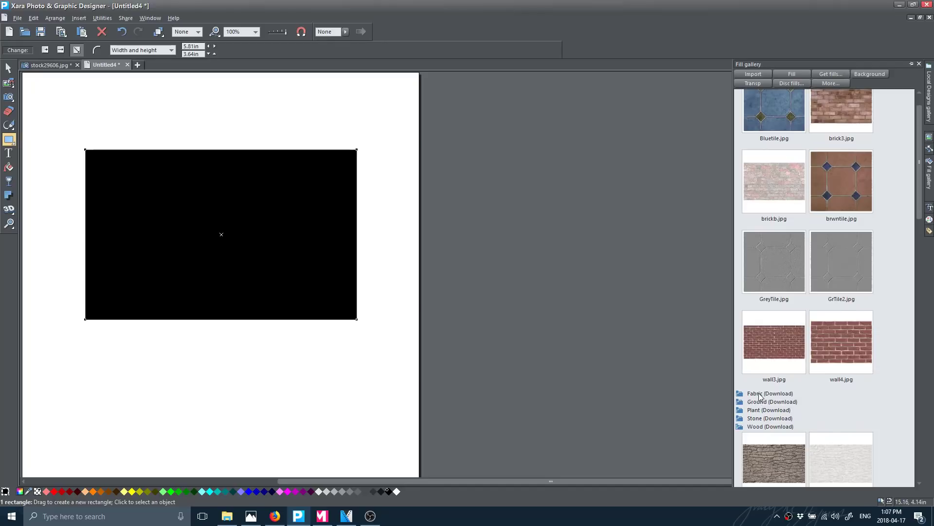
pyautogui.click(759, 394)
pyautogui.scroll(-4, 813, 390)
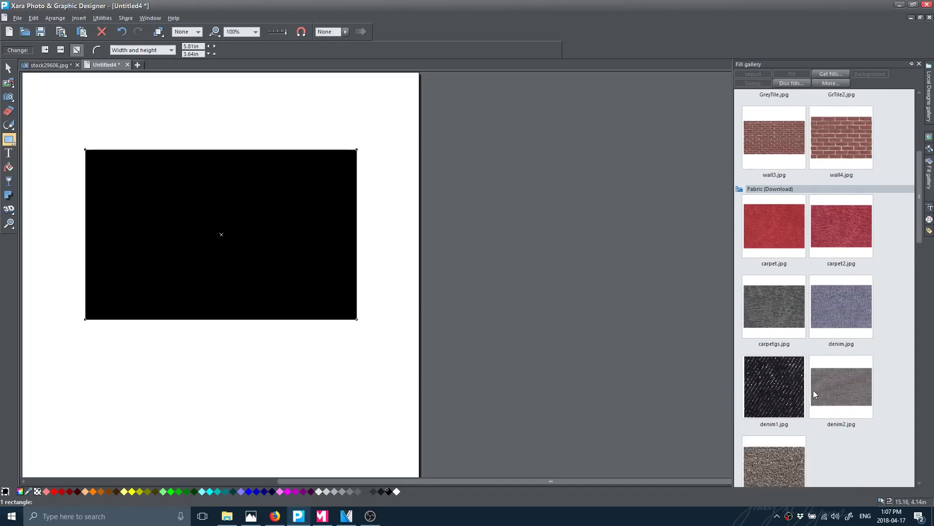
pyautogui.scroll(-4, 814, 392)
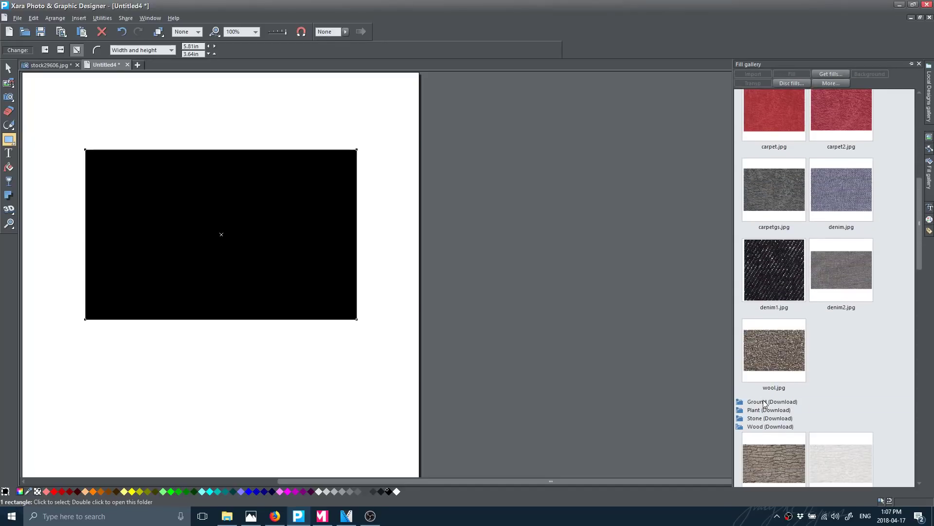
pyautogui.click(765, 402)
pyautogui.scroll(-4, 764, 398)
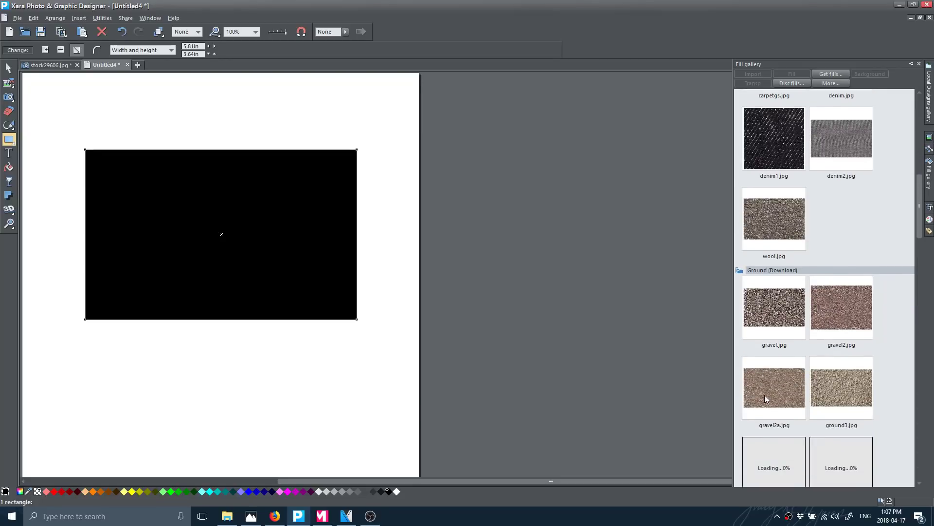
pyautogui.scroll(-4, 765, 385)
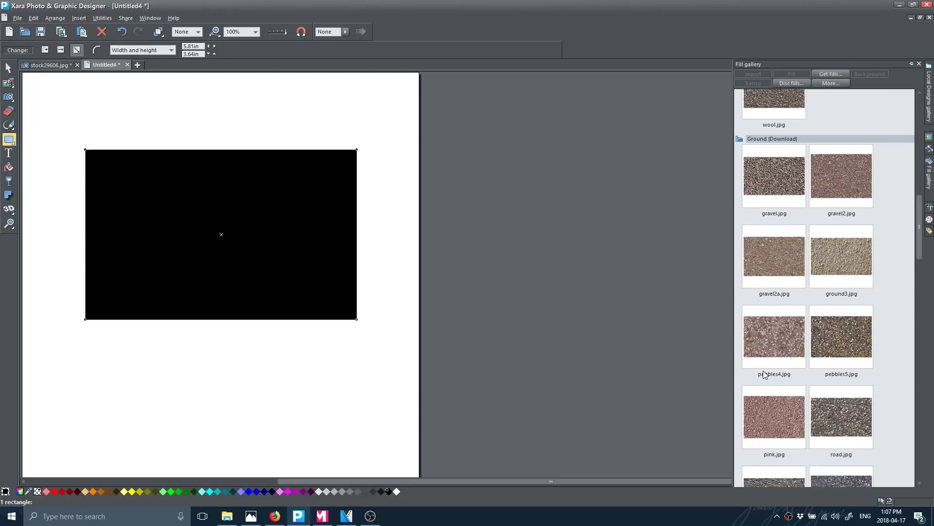
pyautogui.scroll(-2, 764, 374)
# Step: Fill the black rectangle with the pebbles4 texture and rotate it about 35° counter-clockwise
pyautogui.click(786, 261)
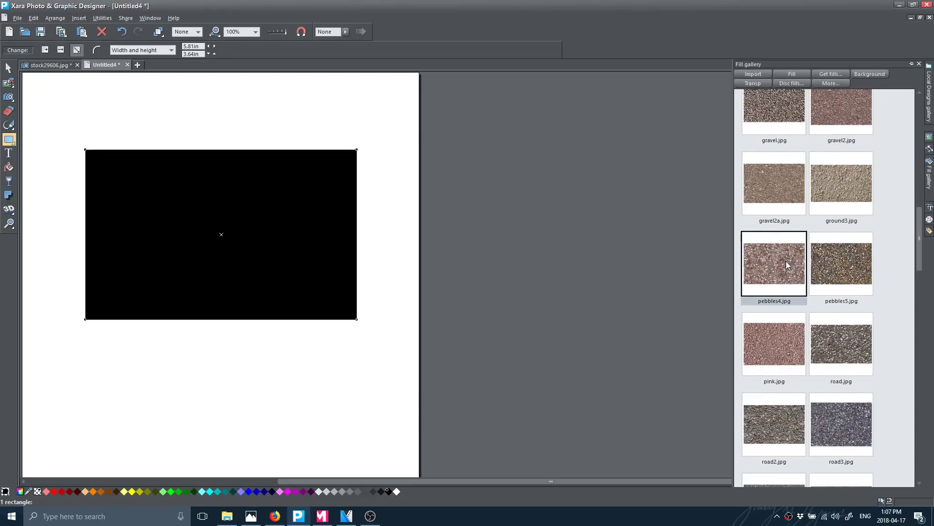
pyautogui.moveTo(769, 258); pyautogui.dragTo(159, 241)
pyautogui.hotkey('shift', 'F6')
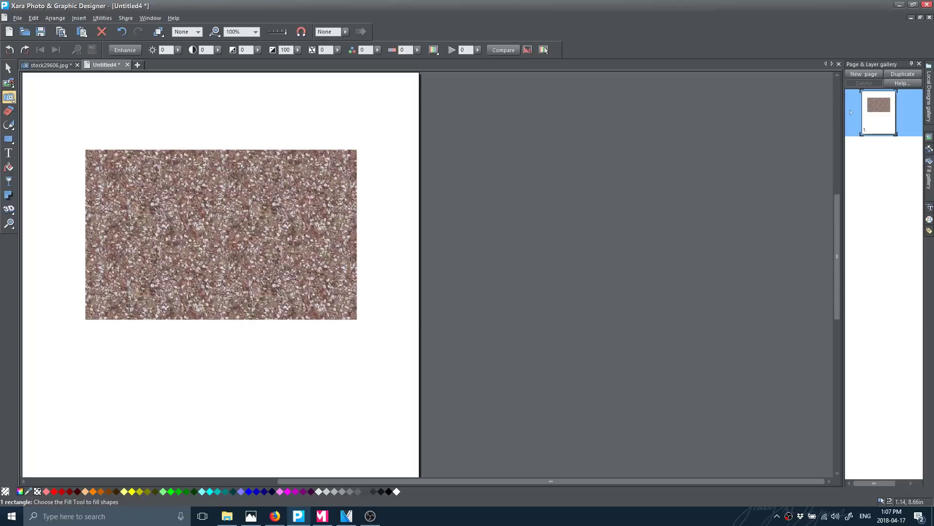
pyautogui.click(8, 68)
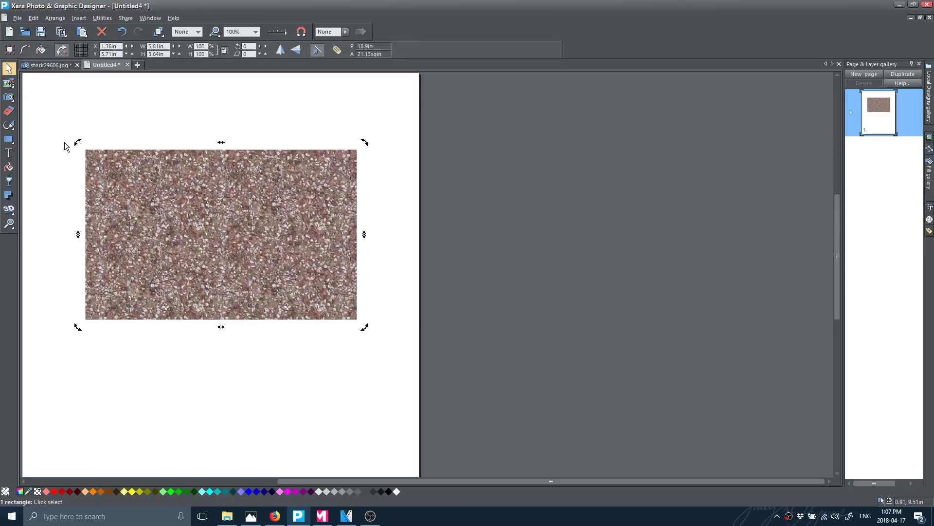
pyautogui.moveTo(78, 141); pyautogui.dragTo(29, 241)
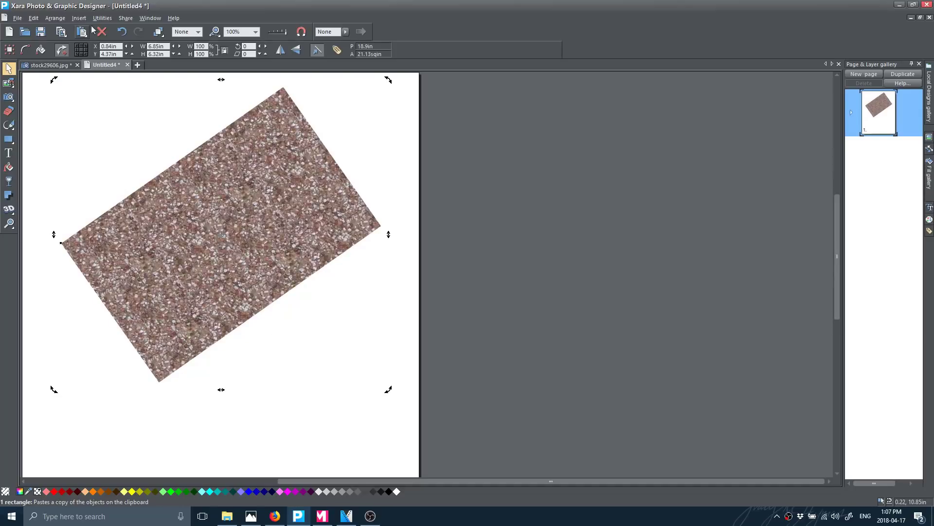
# Step: Create a new animation document from the File menu's New options
pyautogui.click(17, 19)
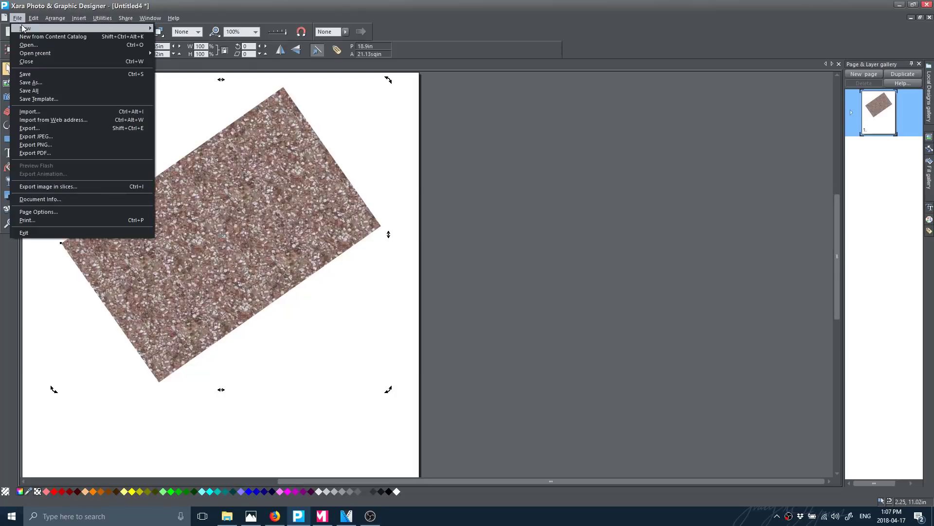
pyautogui.moveTo(34, 28)
pyautogui.click(191, 86)
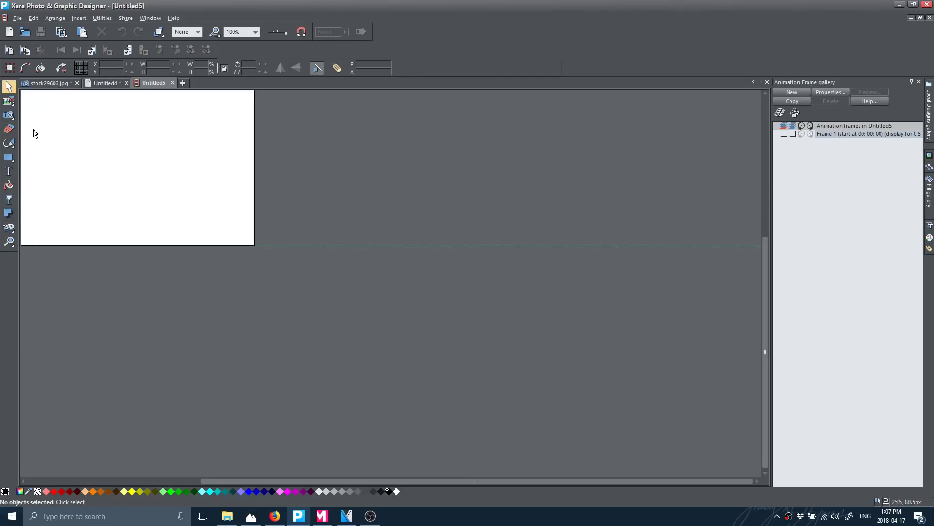
# Step: Set up the Freehand tool with the Hair 1 brush from the Hair & Fur category
pyautogui.click(13, 143)
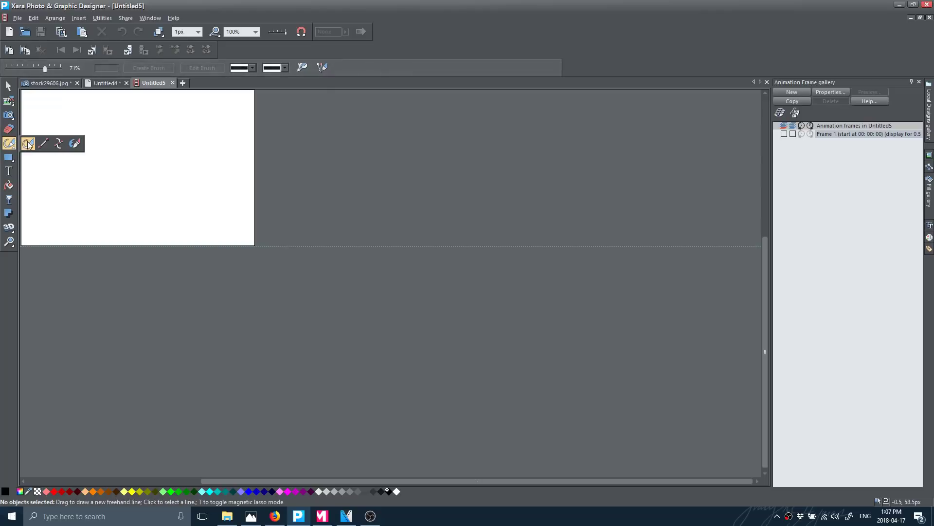
pyautogui.click(930, 168)
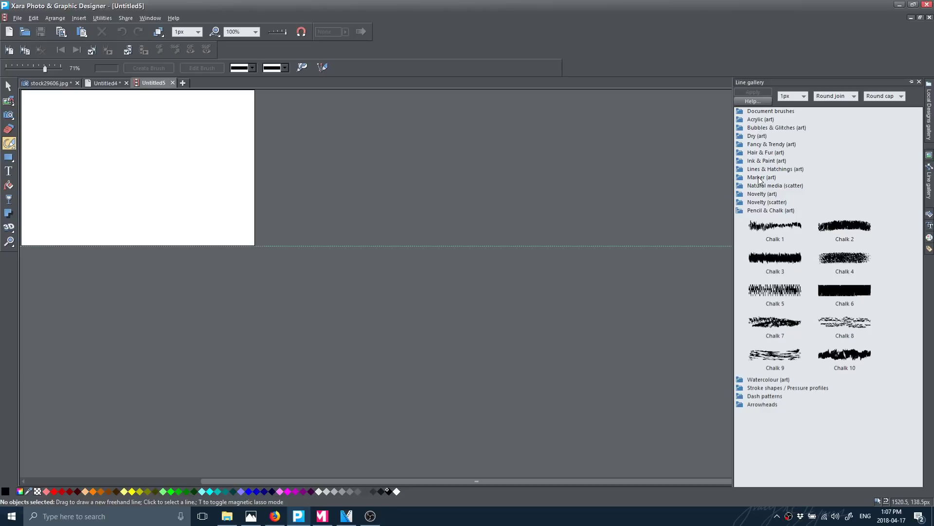
pyautogui.click(758, 136)
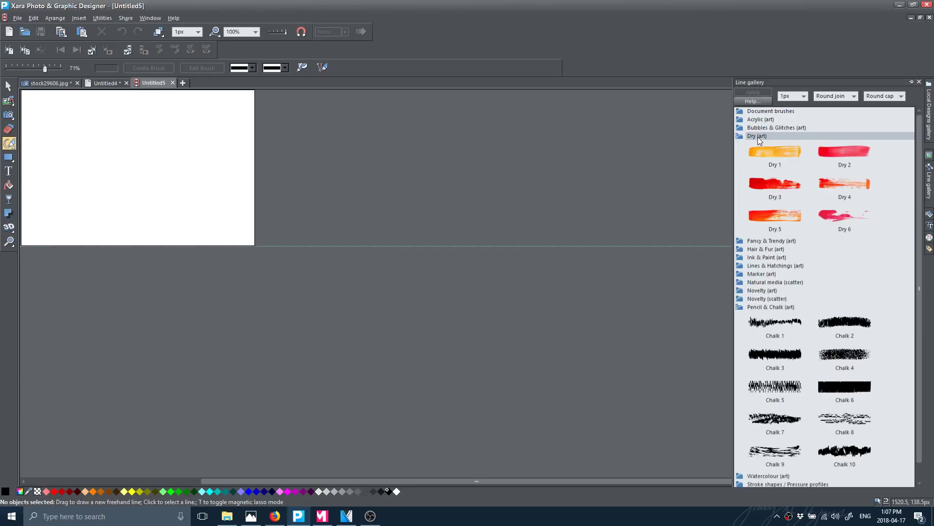
pyautogui.click(777, 249)
pyautogui.click(795, 264)
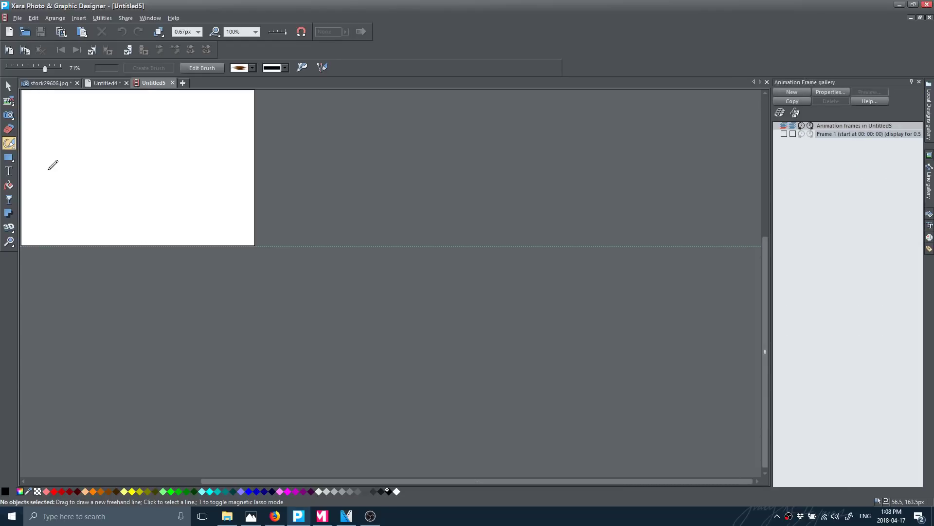
# Step: Draw several thin hair-brush arcs across the page top, with curve fitting raised to 89%
pyautogui.moveTo(49, 170)
pyautogui.mouseDown()
pyautogui.moveTo(83, 138)
pyautogui.moveTo(167, 135)
pyautogui.moveTo(192, 155)
pyautogui.mouseUp()
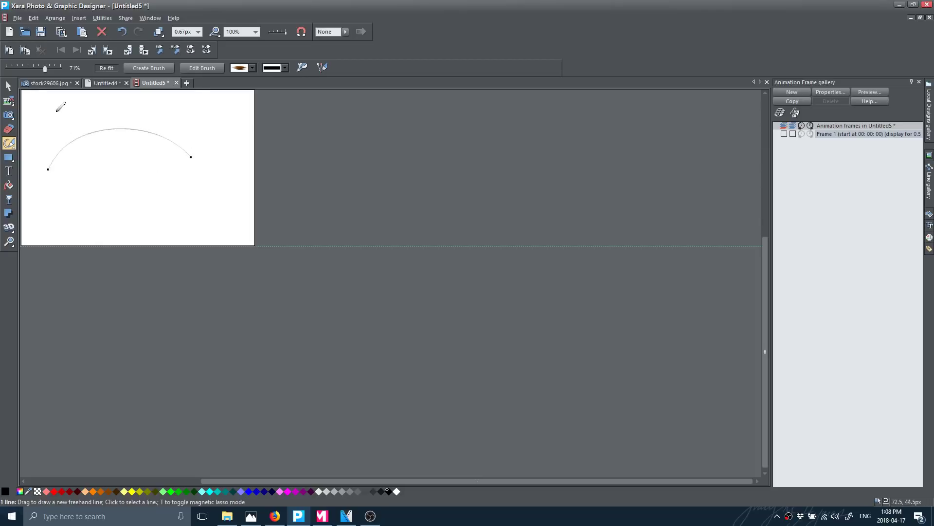
pyautogui.moveTo(85, 131)
pyautogui.mouseDown()
pyautogui.moveTo(174, 125)
pyautogui.moveTo(180, 95)
pyautogui.mouseUp()
pyautogui.moveTo(117, 132); pyautogui.dragTo(234, 130)
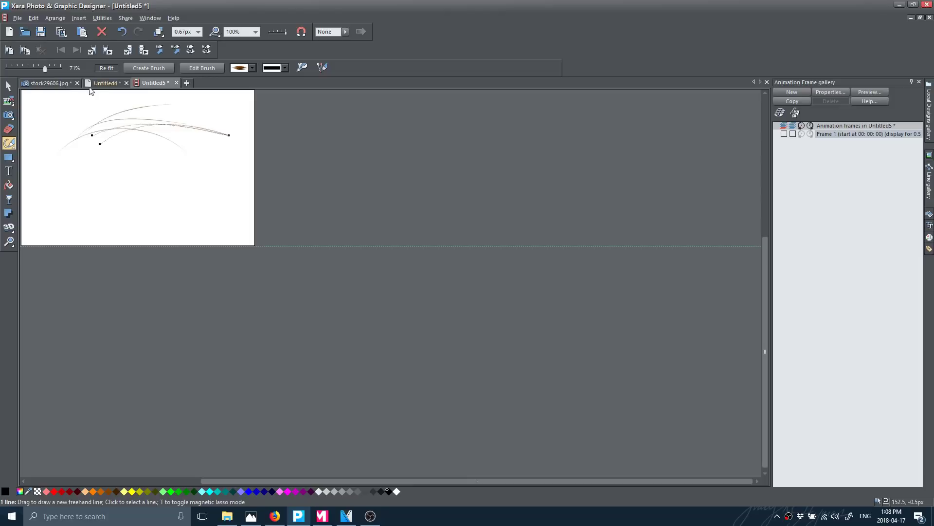
pyautogui.click(254, 68)
pyautogui.click(253, 68)
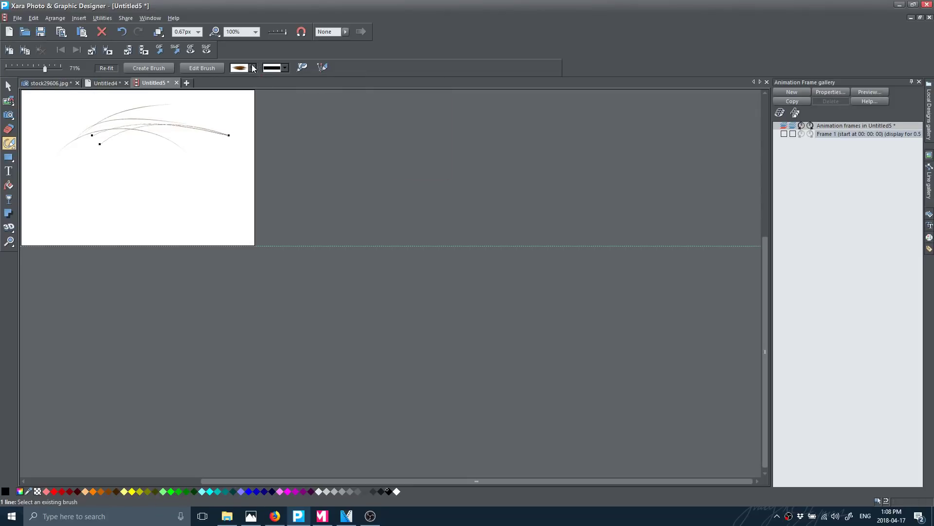
pyautogui.click(286, 68)
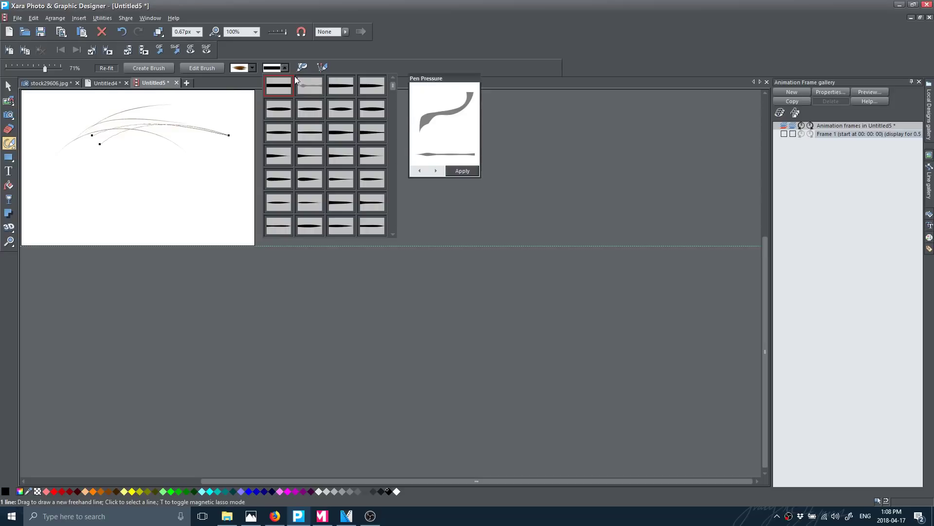
pyautogui.moveTo(45, 68); pyautogui.dragTo(54, 68)
pyautogui.moveTo(90, 151)
pyautogui.mouseDown()
pyautogui.moveTo(144, 123)
pyautogui.moveTo(157, 130)
pyautogui.moveTo(140, 115)
pyautogui.moveTo(99, 129)
pyautogui.moveTo(106, 160)
pyautogui.mouseUp()
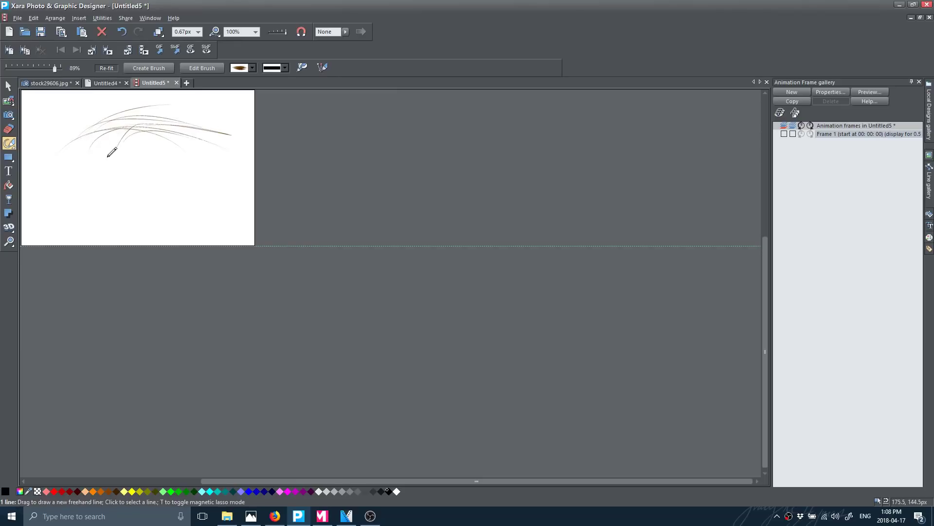
# Step: Try painting two black strokes with the Shape Painter, undoing each one
pyautogui.moveTo(12, 148)
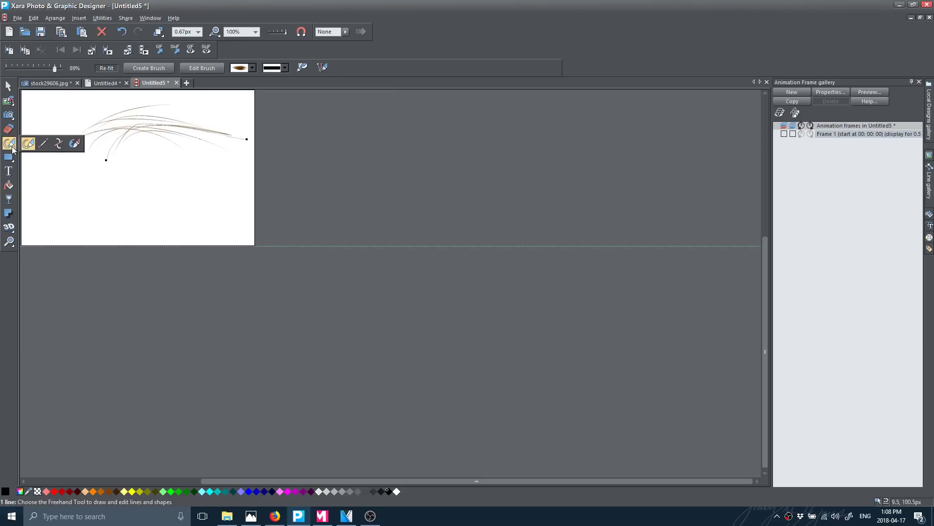
pyautogui.click(75, 148)
pyautogui.moveTo(77, 170)
pyautogui.mouseDown()
pyautogui.moveTo(131, 137)
pyautogui.moveTo(180, 146)
pyautogui.mouseUp()
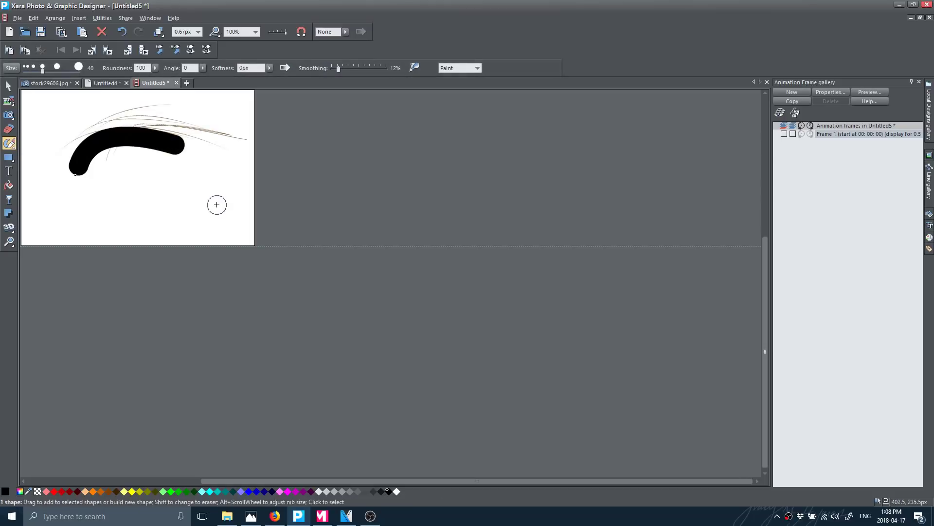
pyautogui.hotkey('ctrl', 'z')
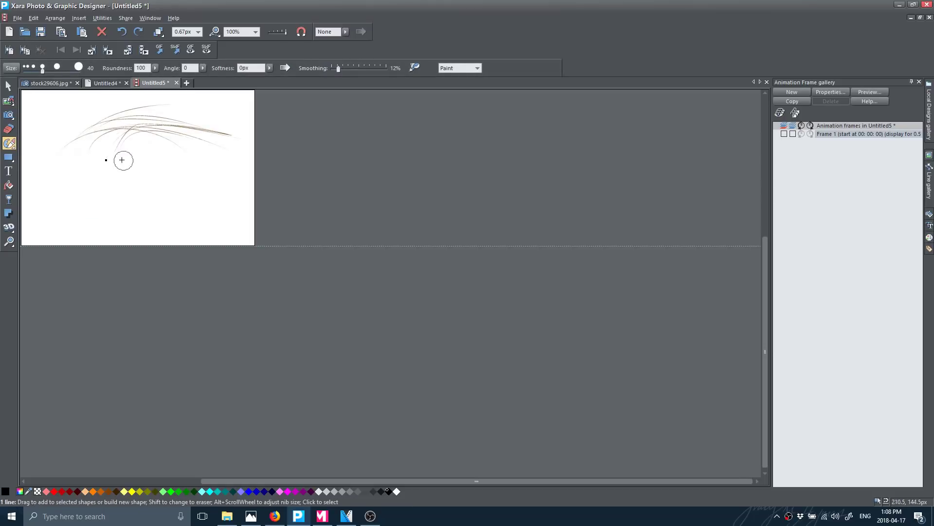
pyautogui.moveTo(92, 145); pyautogui.dragTo(174, 146)
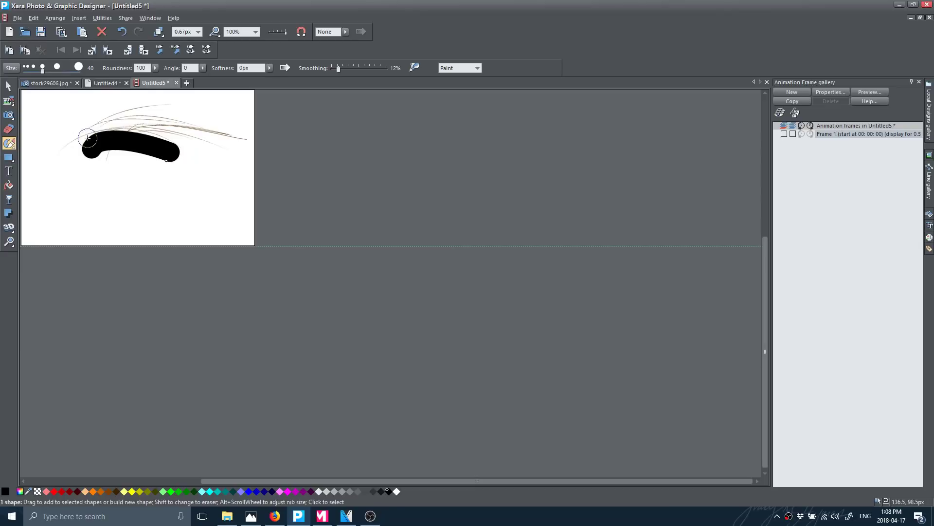
pyautogui.hotkey('ctrl', 'z')
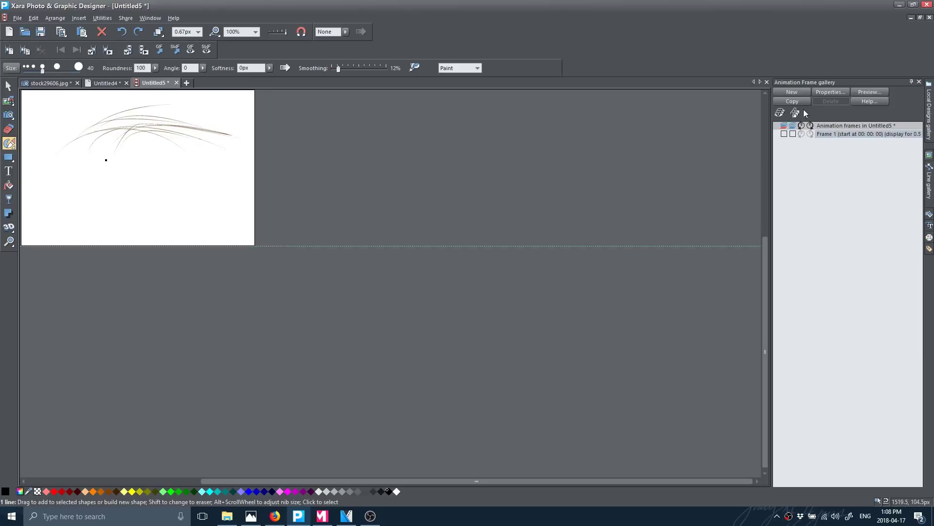
# Step: Add and duplicate animation frames, switching between Frames 1, 2 and 3
pyautogui.click(796, 96)
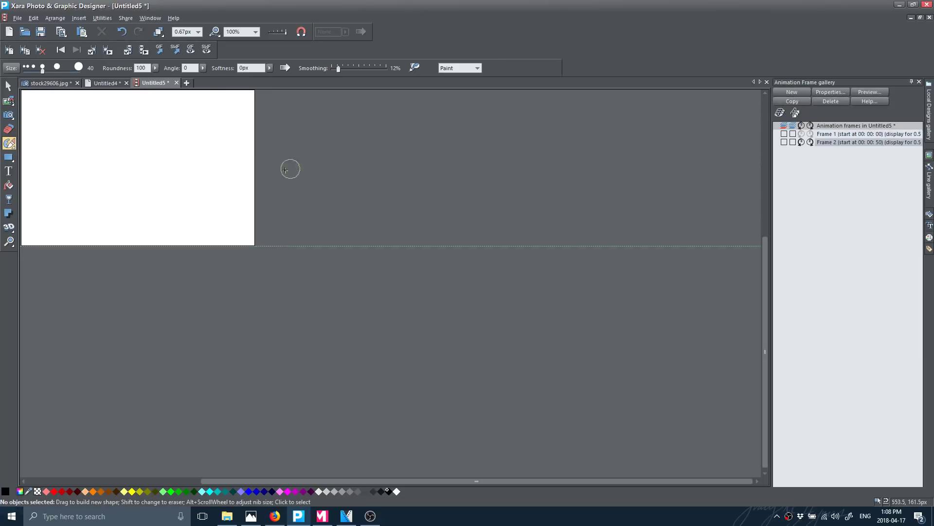
pyautogui.click(793, 102)
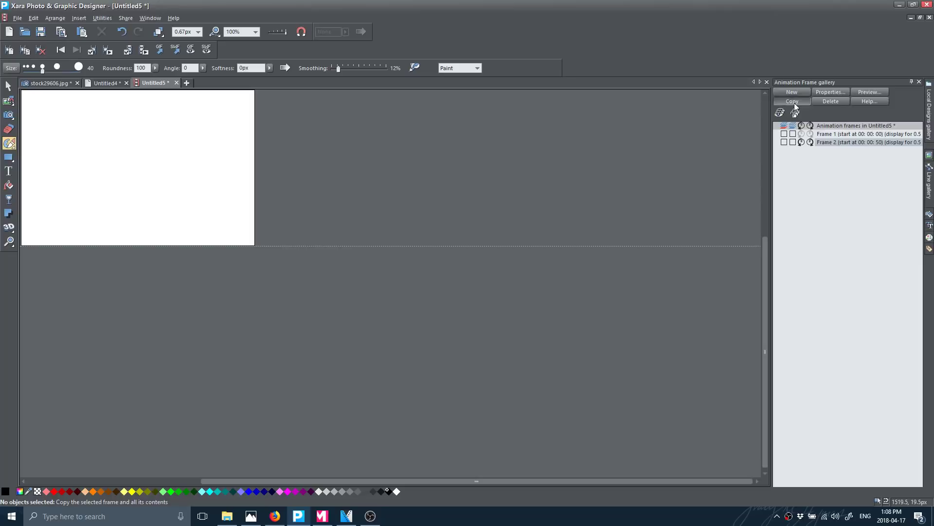
pyautogui.click(833, 137)
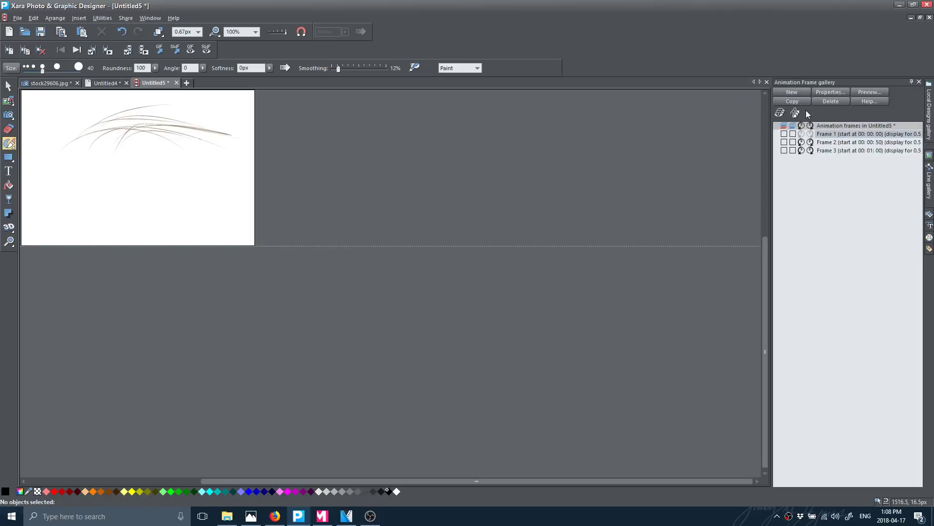
pyautogui.click(804, 102)
pyautogui.click(834, 150)
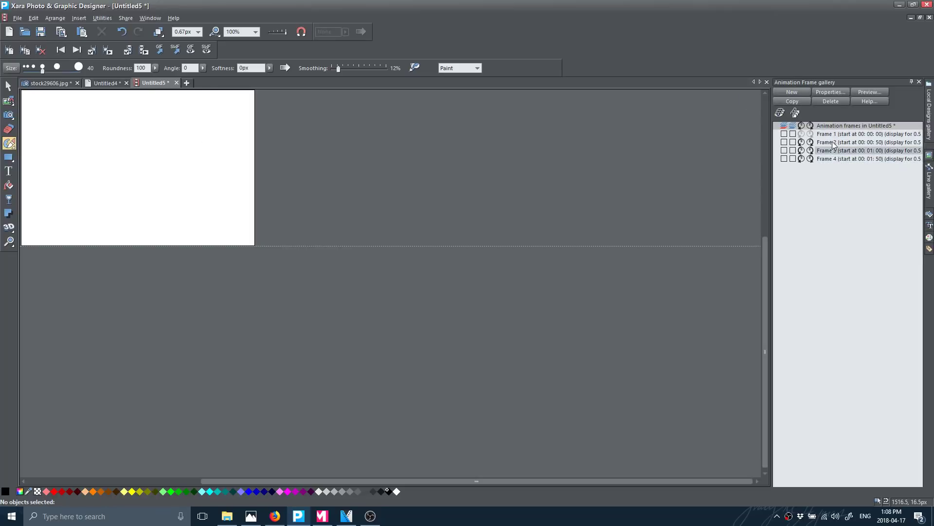
pyautogui.click(833, 142)
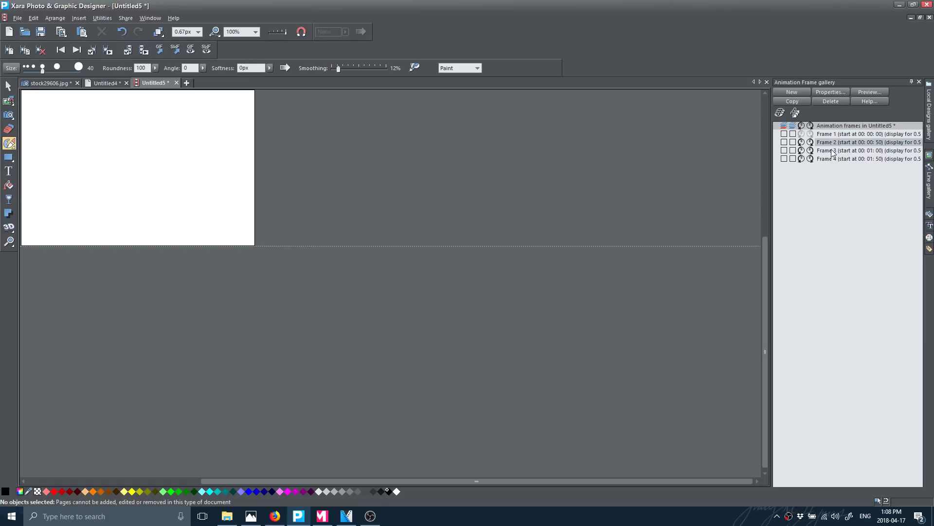
# Step: Delete the extra frame and Frame 2, then return to Frame 1
pyautogui.rightClick(834, 153)
pyautogui.click(850, 168)
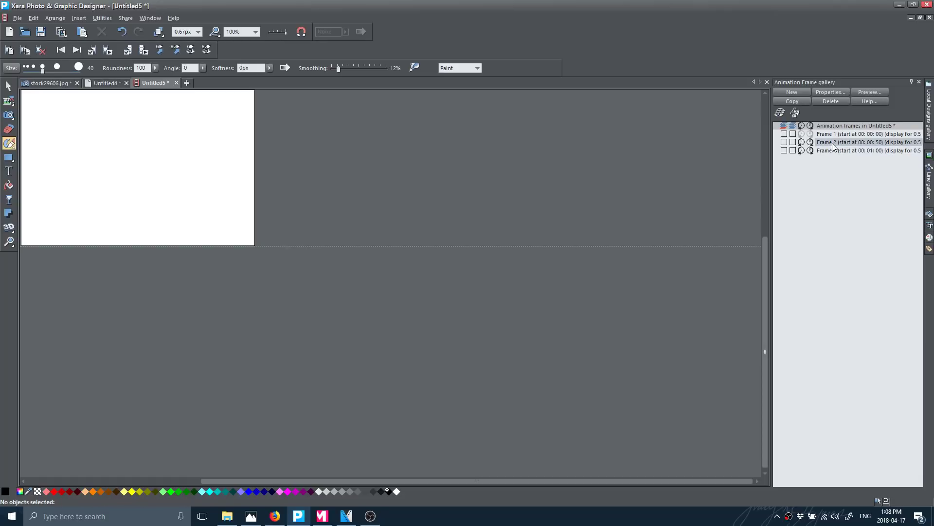
pyautogui.rightClick(832, 141)
pyautogui.click(849, 157)
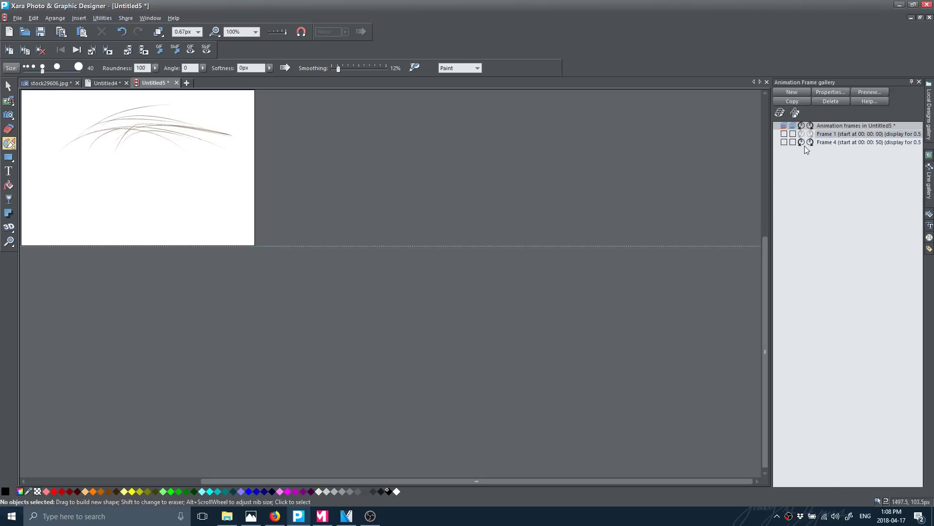
pyautogui.click(840, 143)
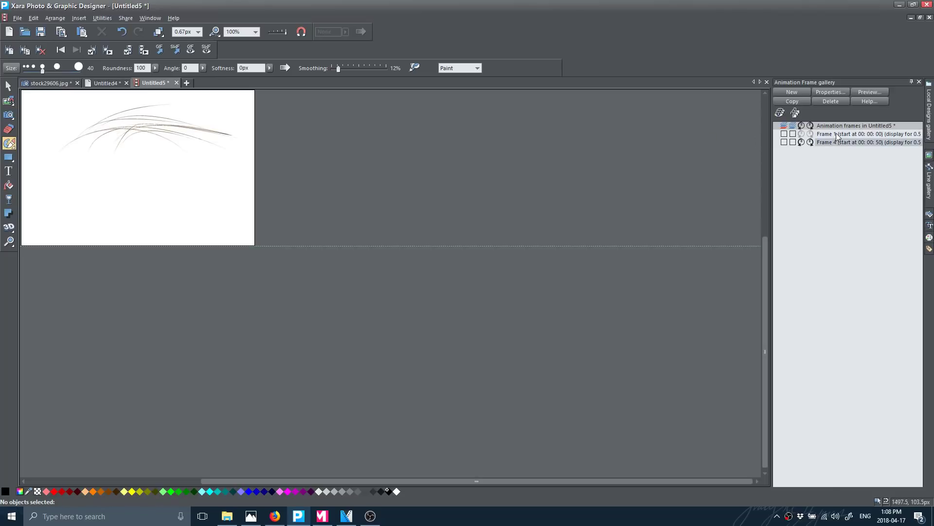
pyautogui.click(836, 135)
# Step: Enlarge Frame 1's brush strokes, stretching the smaller one to about 147%
pyautogui.press('F2')
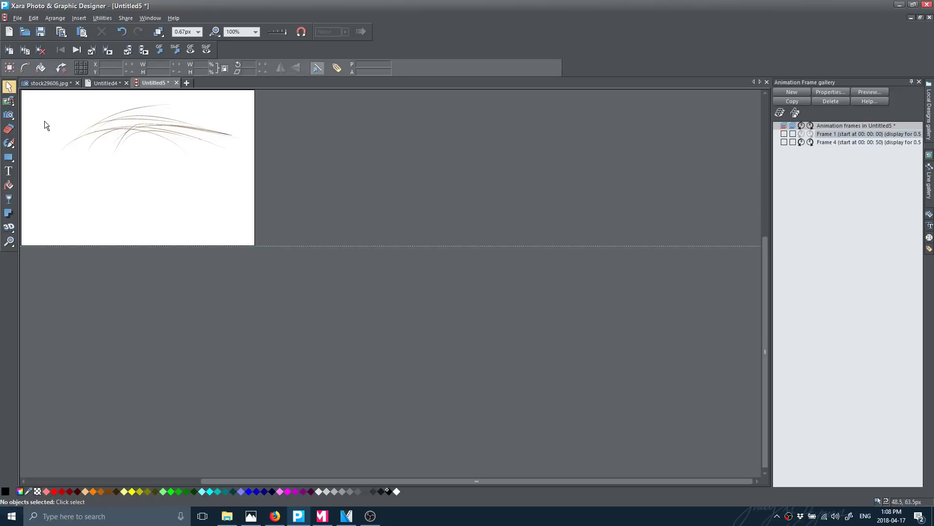
pyautogui.moveTo(44, 121); pyautogui.dragTo(192, 145)
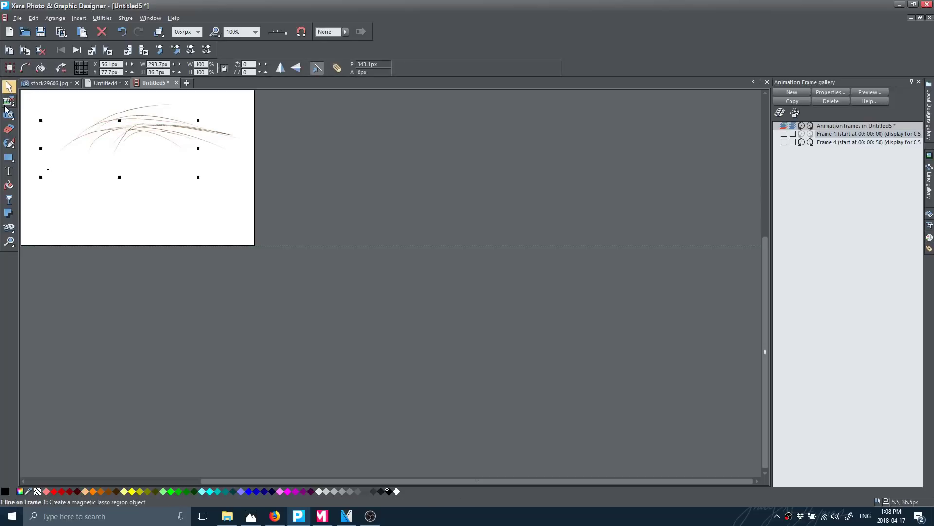
pyautogui.moveTo(194, 176); pyautogui.dragTo(275, 200)
pyautogui.click(142, 116)
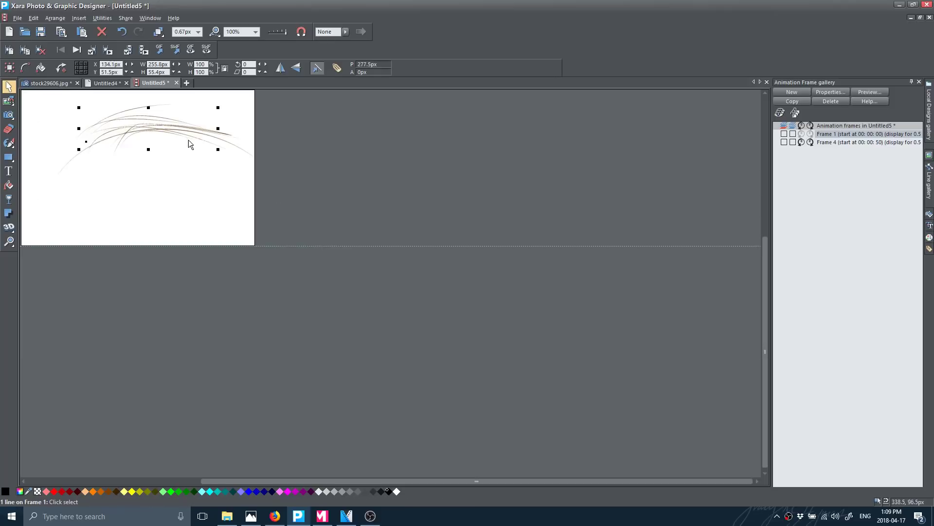
pyautogui.moveTo(215, 149); pyautogui.dragTo(209, 170)
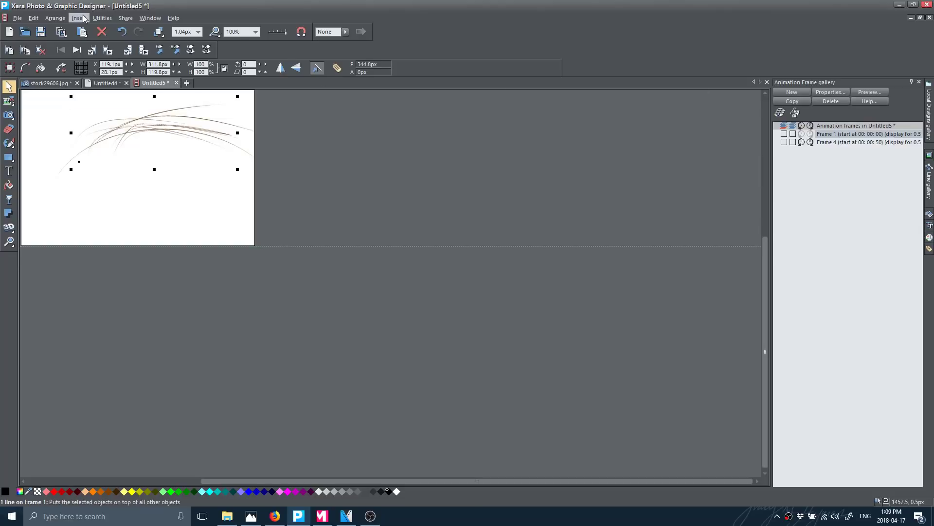
pyautogui.click(102, 18)
pyautogui.moveTo(124, 117)
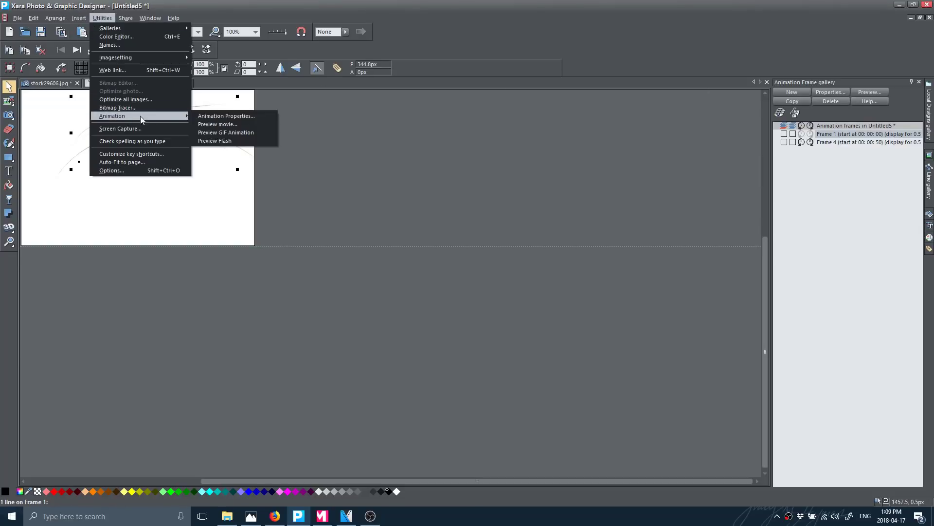
pyautogui.click(214, 124)
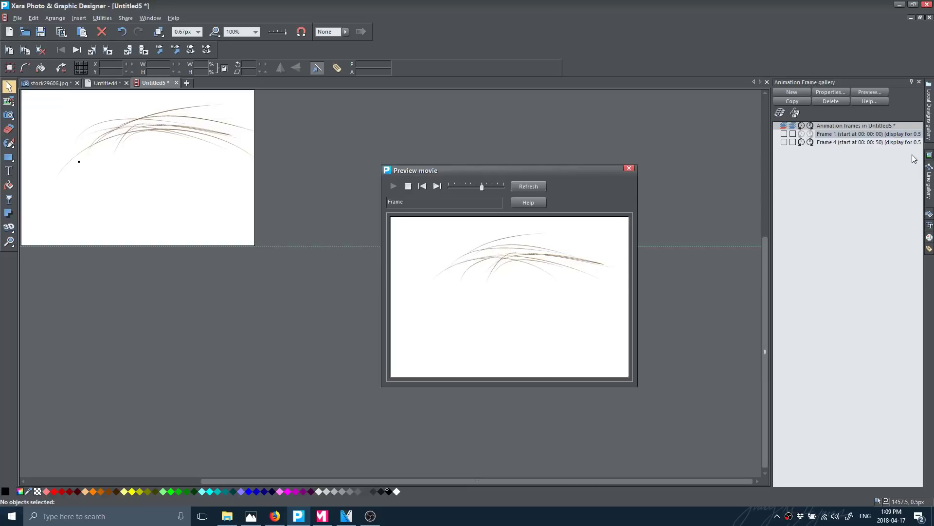
pyautogui.click(630, 168)
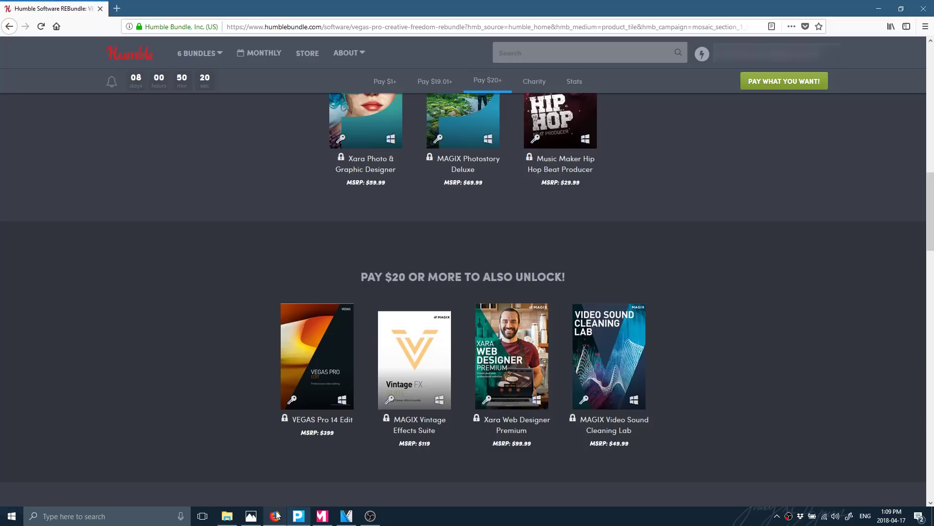
# Step: Bring back the Humble Bundle VEGAS Pro Rebundle page and look over its $1, $19 and $20 tiers
pyautogui.click(275, 516)
pyautogui.scroll(15, 281, 337)
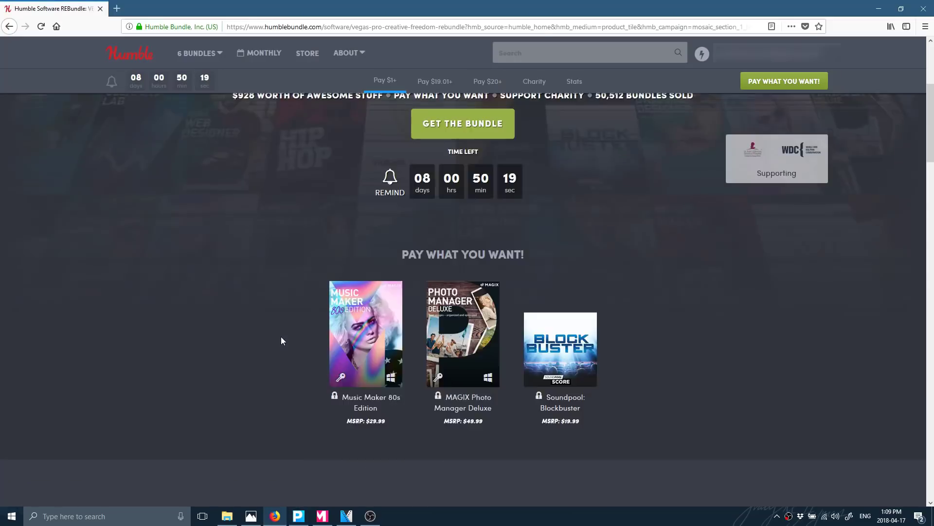
pyautogui.scroll(-1, 281, 337)
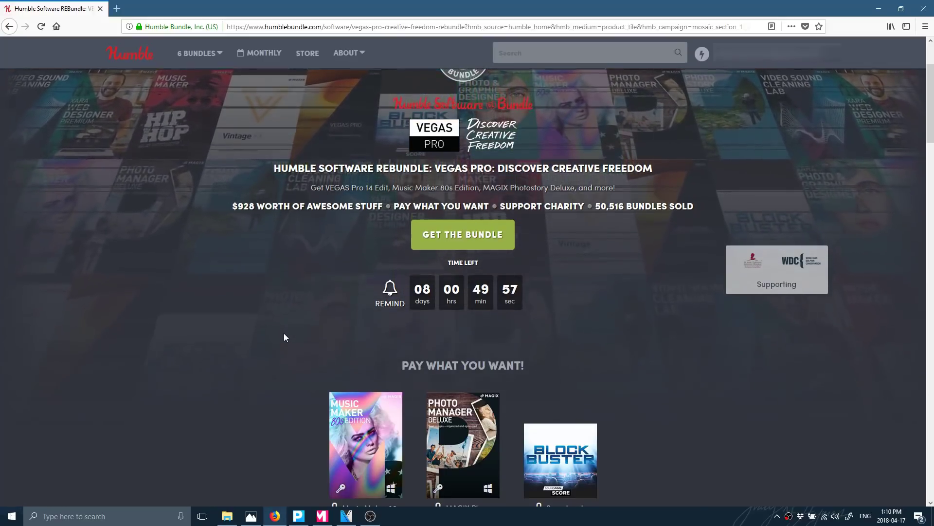
pyautogui.scroll(-8, 285, 335)
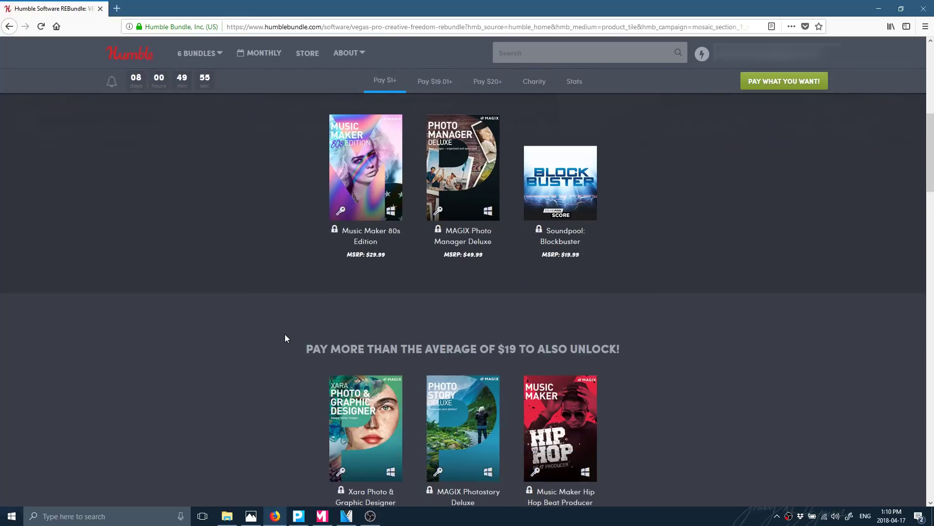
pyautogui.scroll(-2, 576, 384)
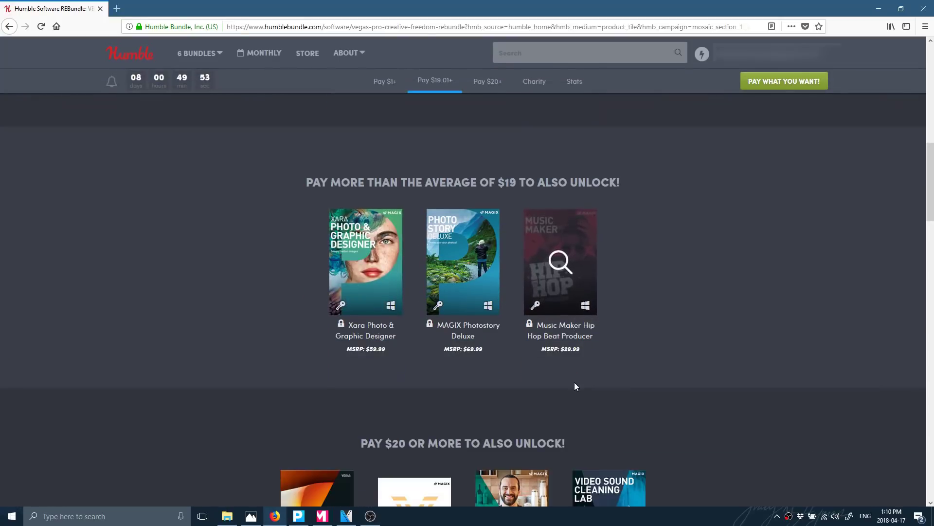
pyautogui.scroll(-2, 584, 422)
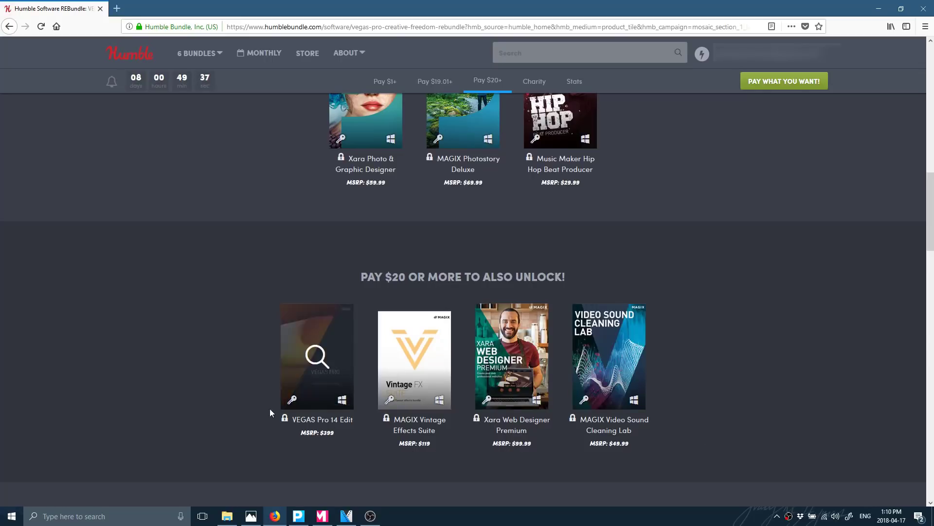
pyautogui.scroll(2, 402, 296)
pyautogui.scroll(3, 401, 293)
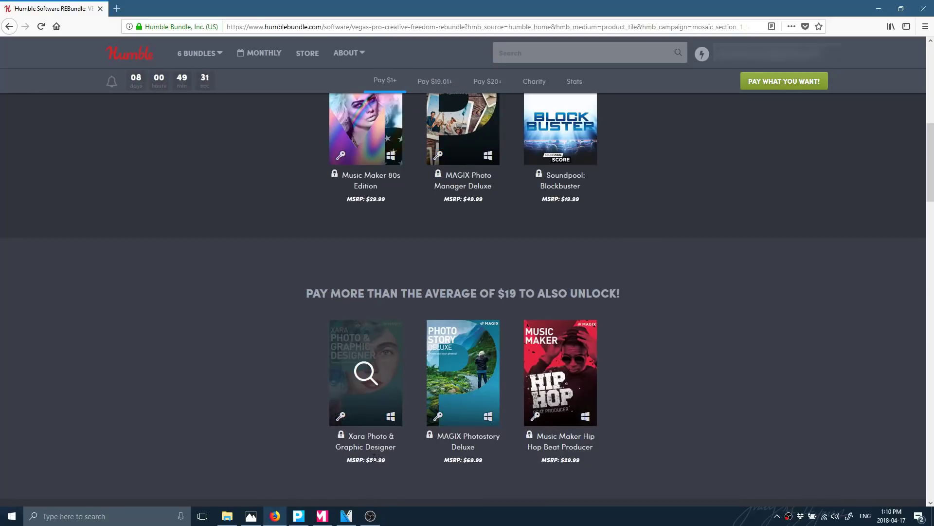
pyautogui.scroll(-8, 374, 457)
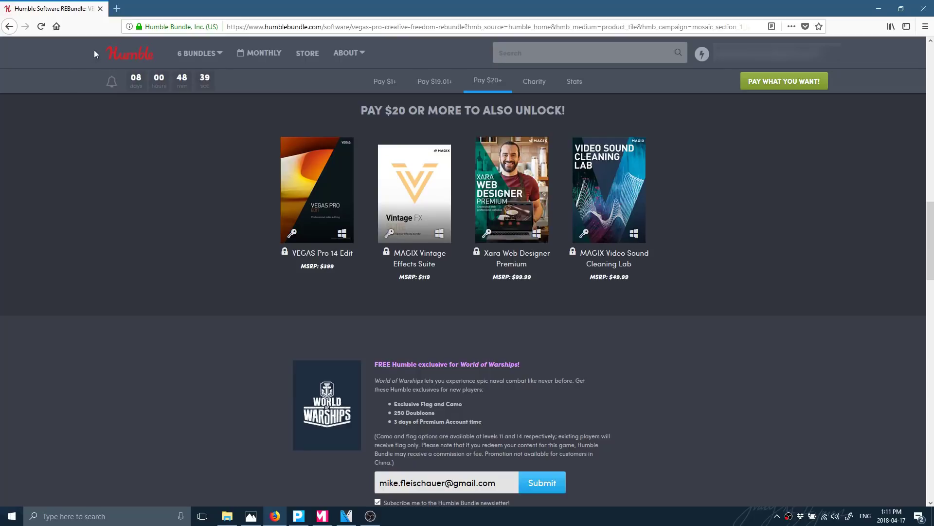
# Step: Open the Game Studies by MIT Press book bundle from the Humble homepage
pyautogui.click(131, 54)
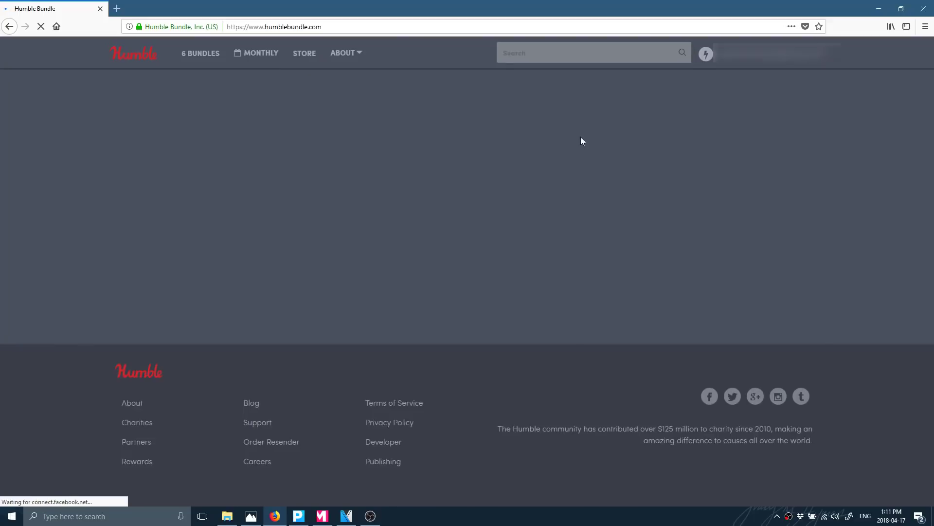
pyautogui.scroll(-2, 594, 250)
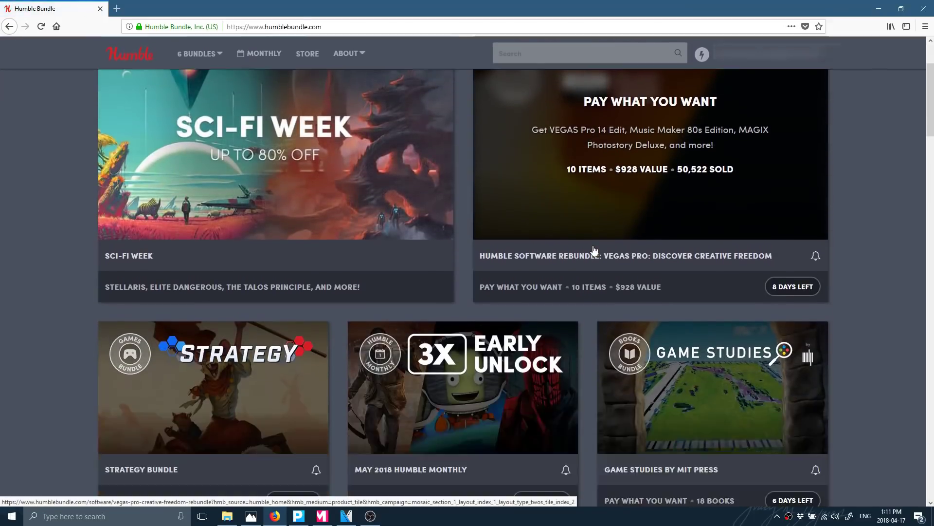
pyautogui.scroll(-3, 594, 250)
pyautogui.click(697, 281)
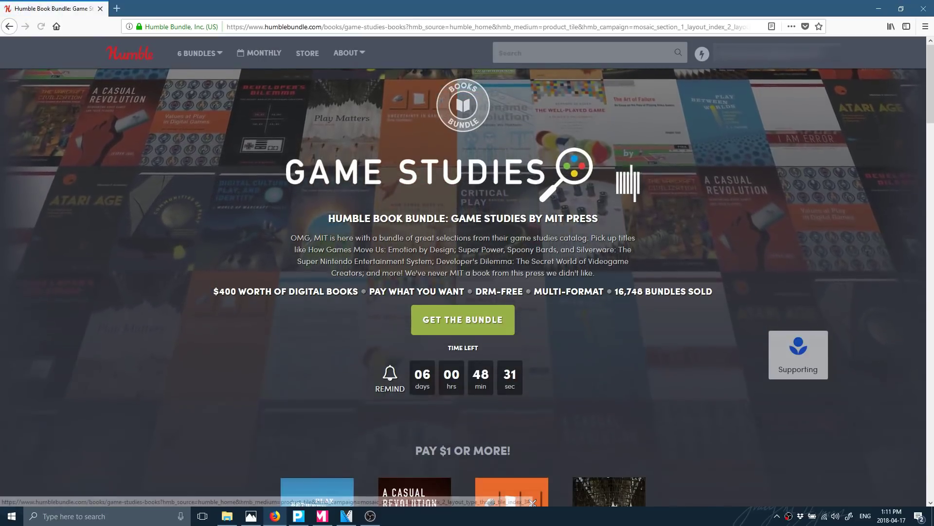
# Step: Review the bundle's tiers and Worldreader charity section, then open the browser console (Ctrl+Shift+K)
pyautogui.scroll(-5, 563, 206)
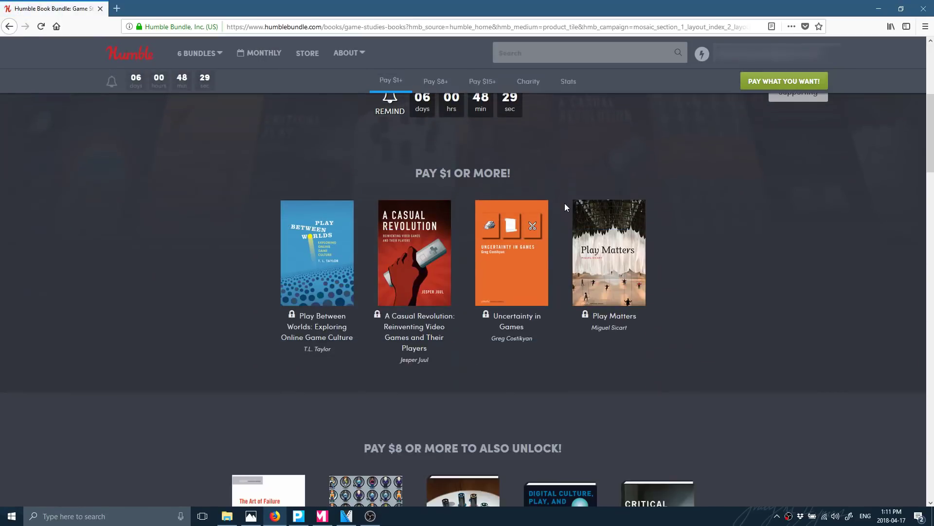
pyautogui.scroll(-6, 564, 206)
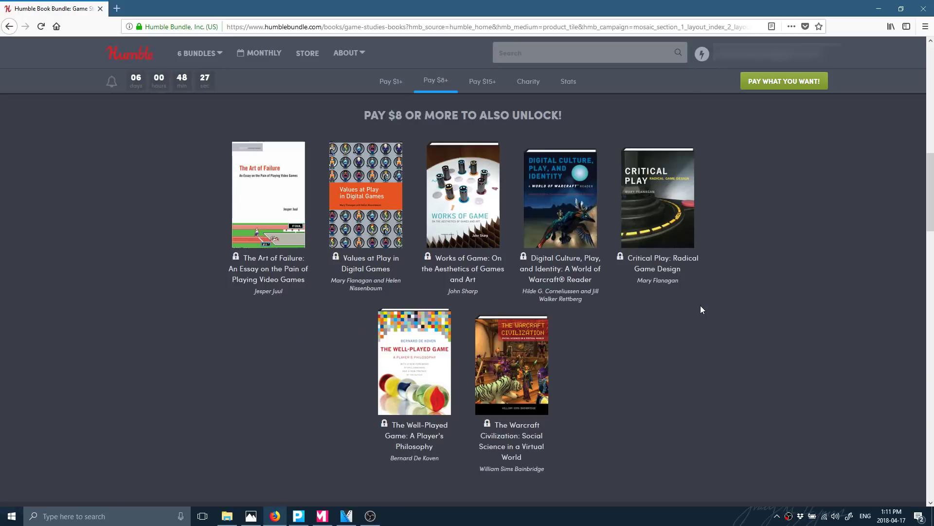
pyautogui.scroll(-7, 700, 305)
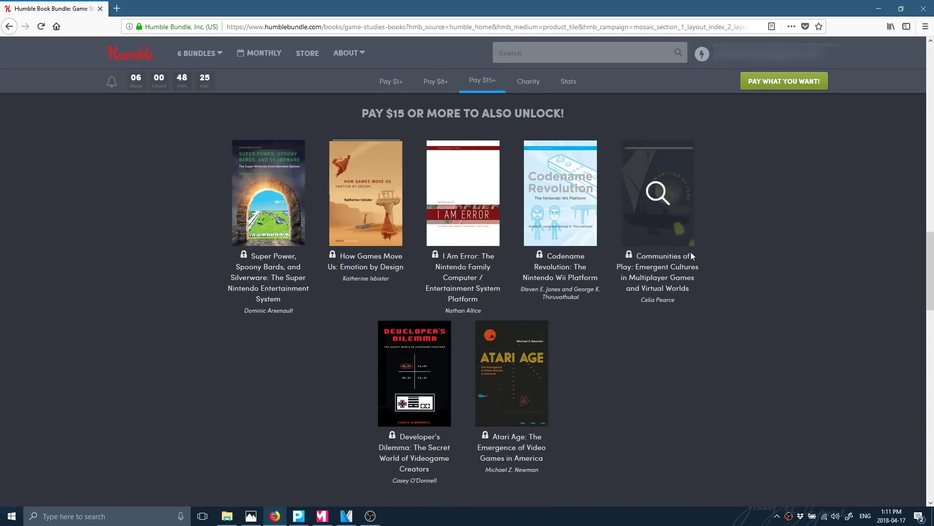
pyautogui.scroll(-3, 735, 295)
pyautogui.scroll(9, 734, 297)
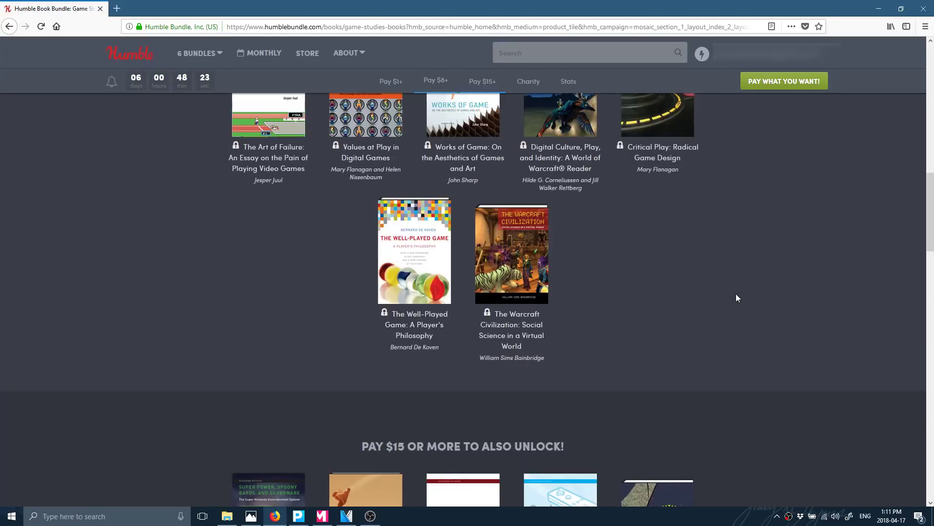
pyautogui.scroll(3, 735, 287)
pyautogui.scroll(6, 738, 270)
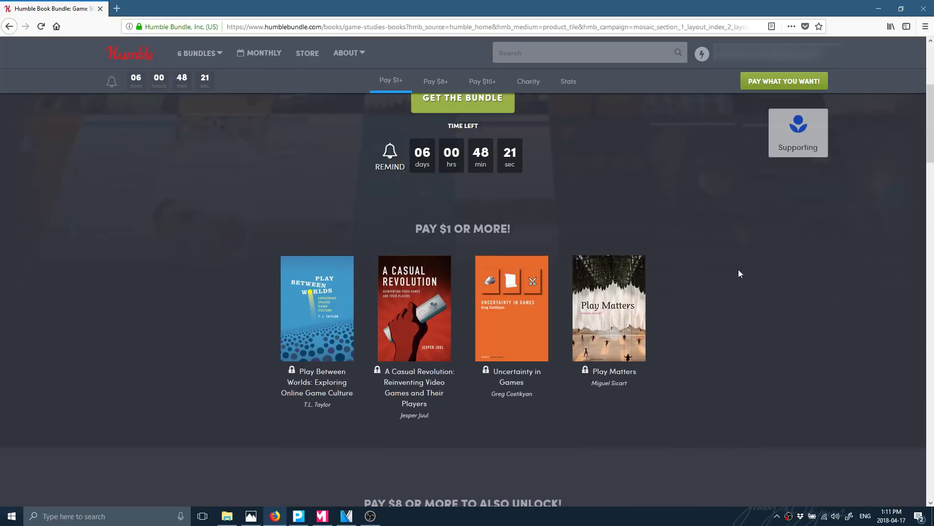
pyautogui.scroll(1, 738, 271)
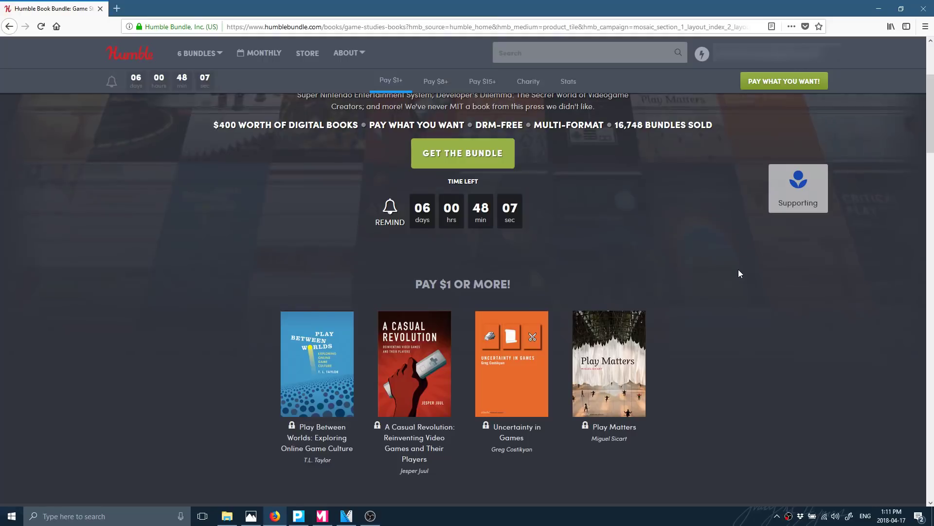
pyautogui.scroll(-15, 738, 270)
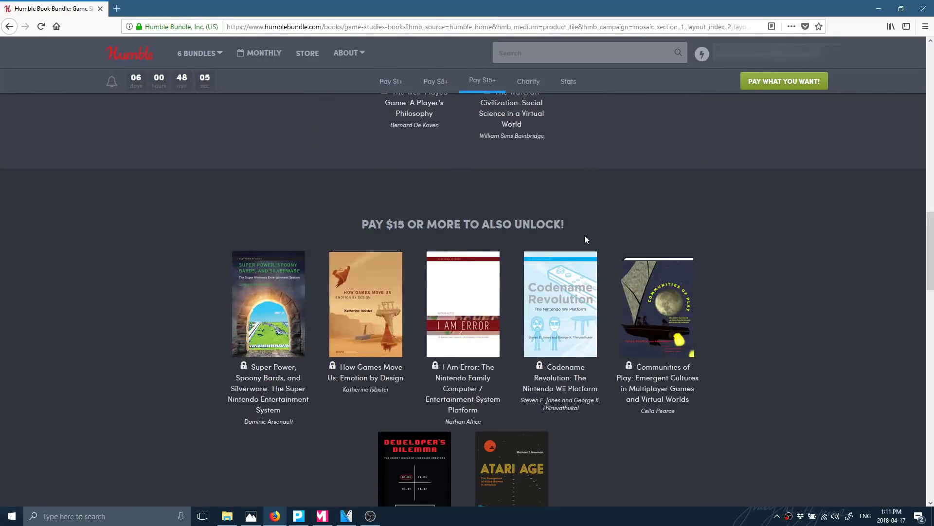
pyautogui.scroll(-8, 585, 235)
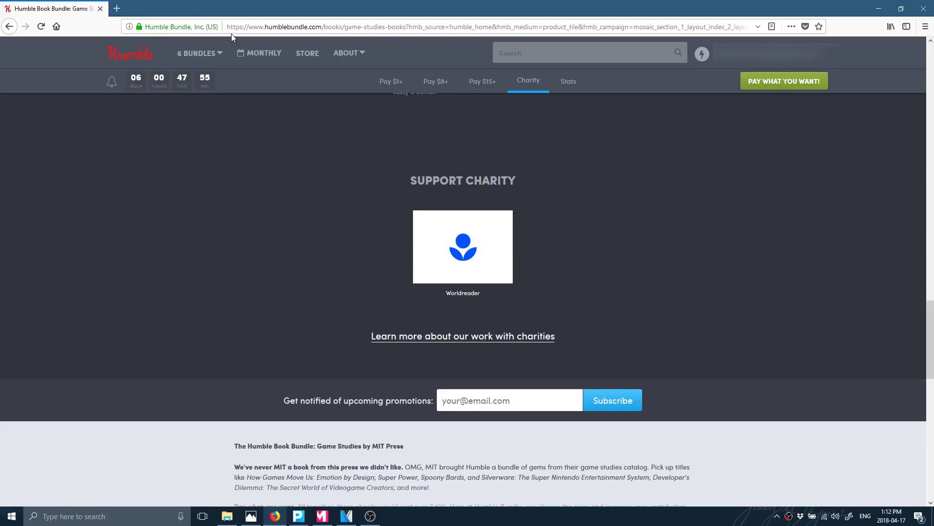
pyautogui.hotkey('ctrl', 'shift', 'k')
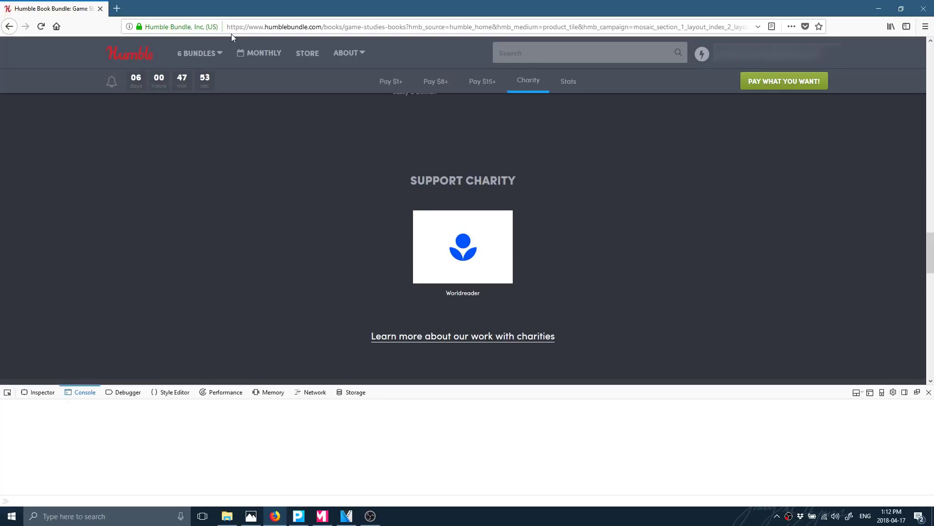